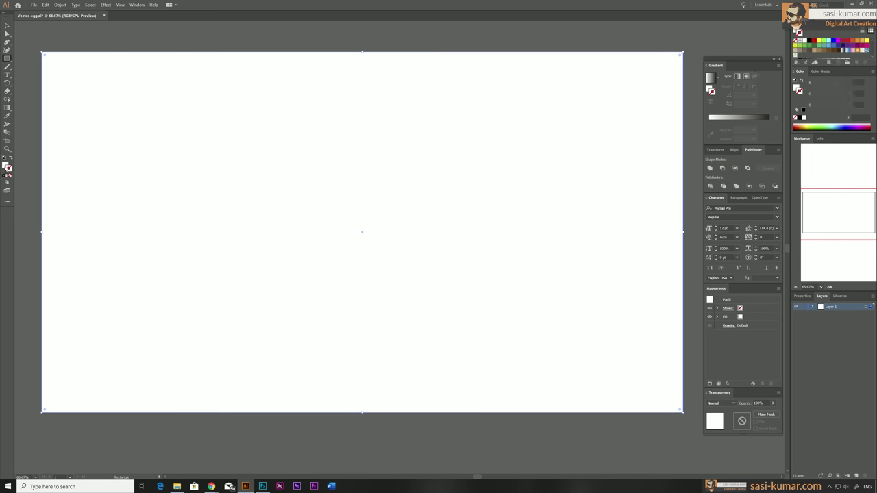
Apply a linear gradient across the artboard rectangle and recolour its stop soft gray.
left_click_drag(82, 67, 681, 411)
key("ctrl+minus")
double_click(709, 128)
left_click(728, 197)
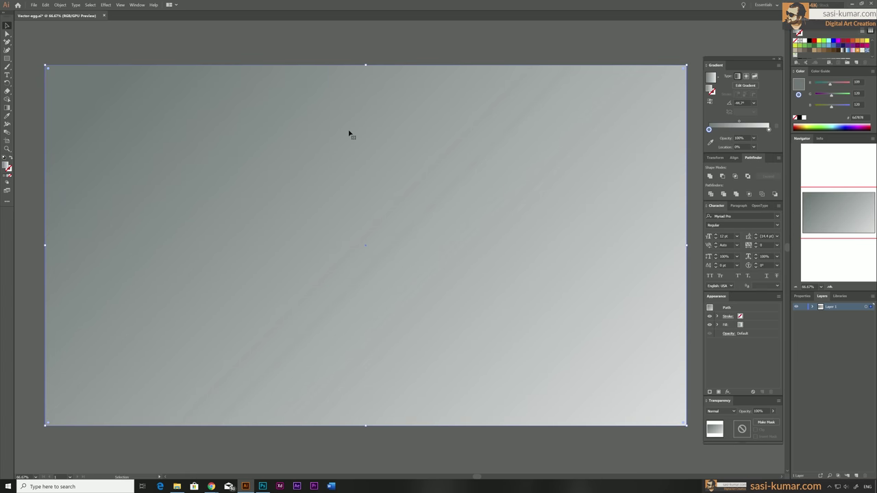
left_click(7, 41)
Pen-draw the large curved egg-white blob and reshape its left side.
left_click(204, 241)
left_click_drag(267, 334, 294, 346)
left_click_drag(415, 362, 466, 342)
left_click(205, 240)
mouse_move(517, 233)
left_mouse_down()
mouse_move(507, 205)
mouse_move(497, 266)
left_mouse_up()
key("a")
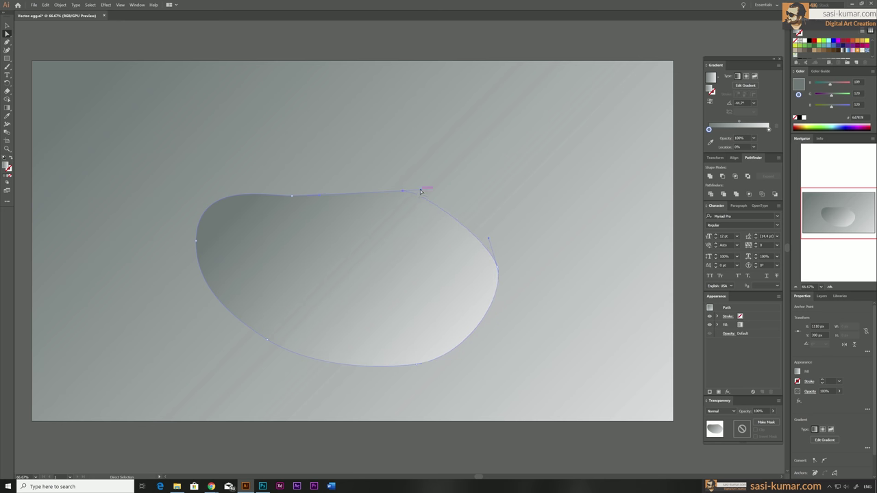
left_click_drag(267, 340, 267, 351)
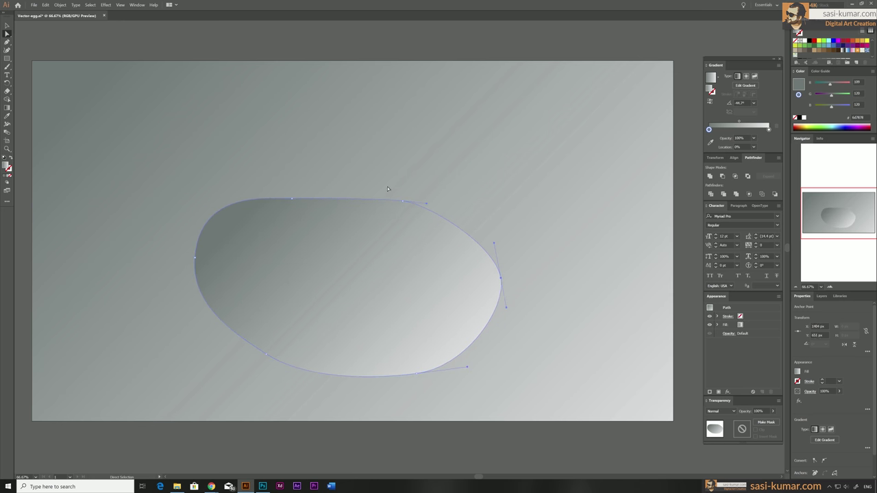
left_click(481, 177)
key("ctrl+z")
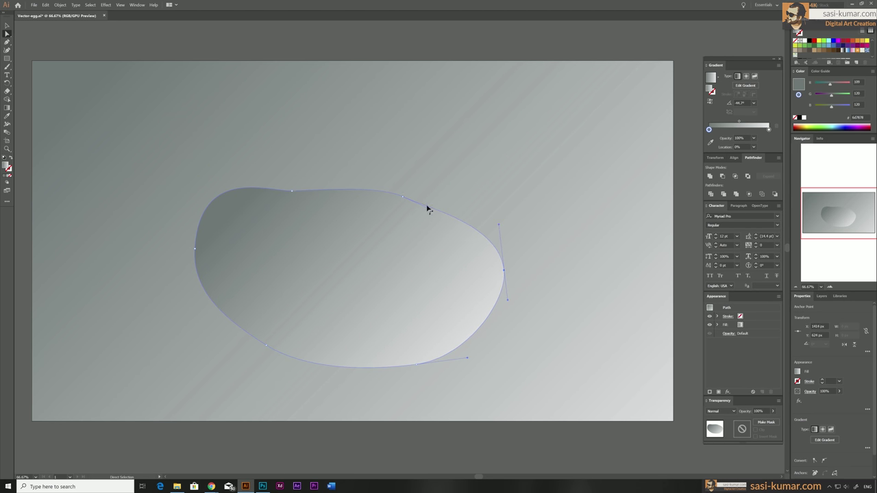
Draw the yolk oval inside the egg white and refine its shape.
key("p")
left_click(316, 246)
left_click_drag(270, 295, 294, 343)
left_click_drag(404, 315, 404, 288)
left_click_drag(316, 246, 319, 251)
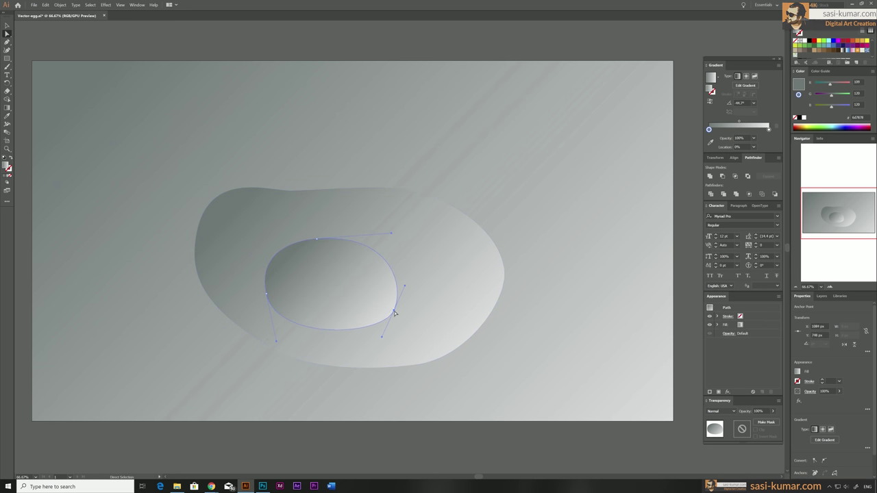
left_click_drag(294, 282, 287, 274)
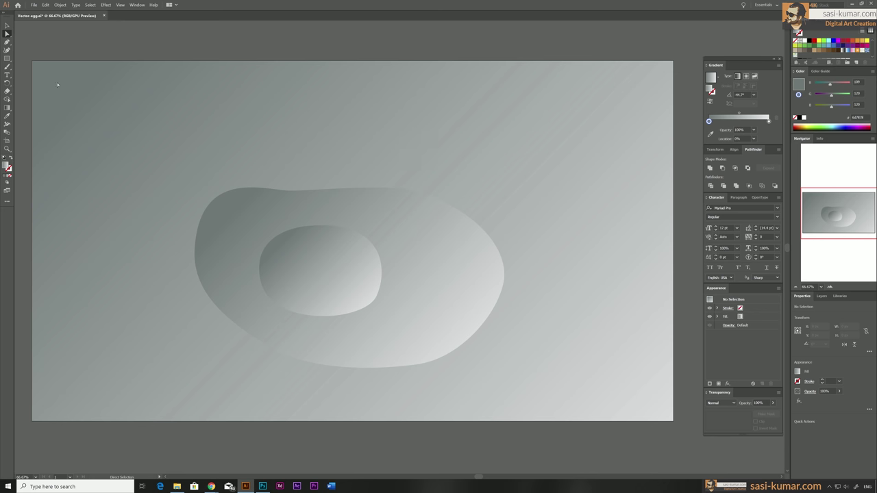
Draw the first eggshell above the egg white, bulging its right side outward.
key("p")
left_click_drag(244, 213, 181, 154)
left_click_drag(259, 105, 343, 115)
left_click(293, 211)
left_click(244, 210)
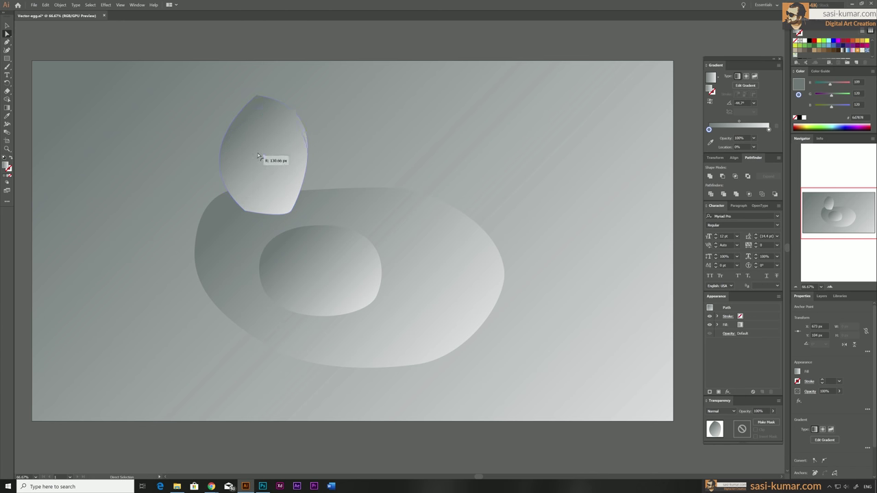
left_click_drag(293, 211, 303, 204)
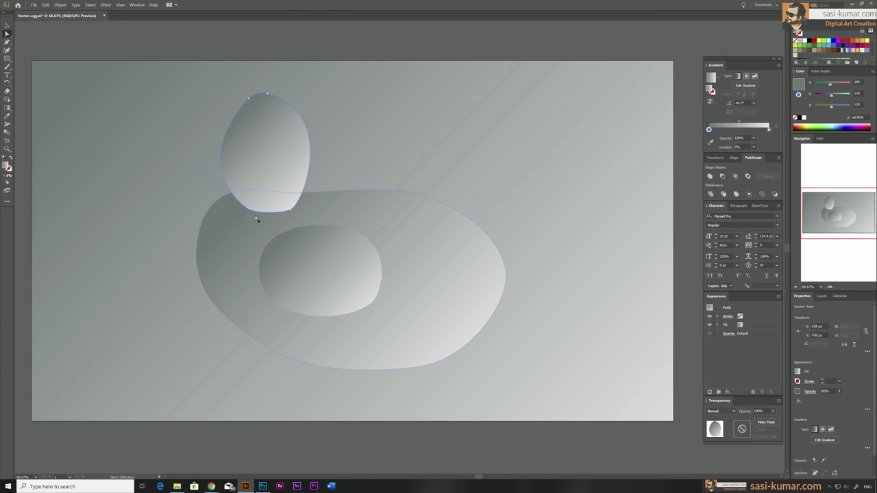
left_click(345, 128)
left_click(267, 150)
left_click(443, 126)
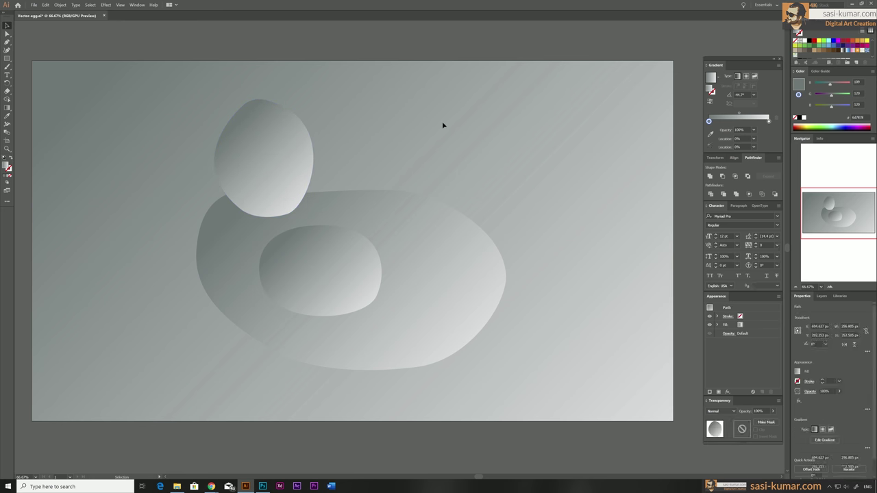
scroll(268, 105, "up", 3)
left_click(278, 311)
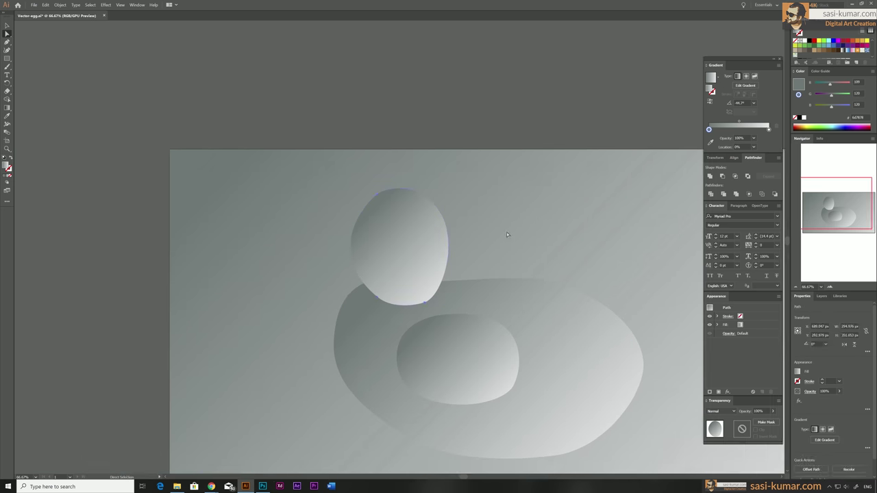
scroll(506, 231, "down", 3)
Draw the second eggshell at upper right and switch the egg-white fill to radial.
left_click_drag(446, 249, 401, 137)
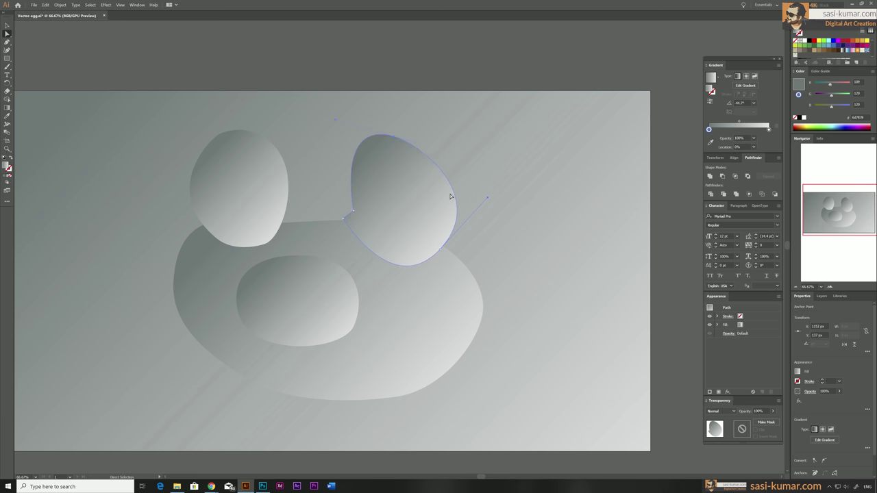
left_click_drag(394, 302, 431, 192)
scroll(431, 191, "down", 1)
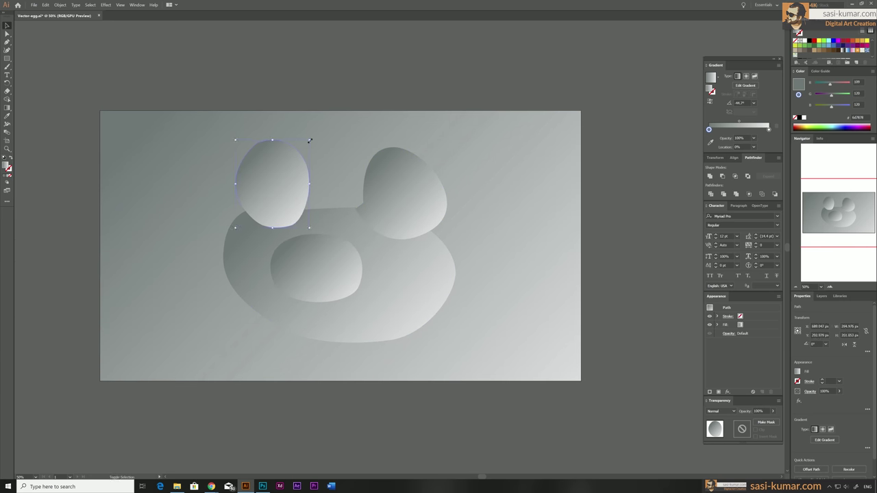
left_click(519, 195)
key("a")
left_click(363, 328)
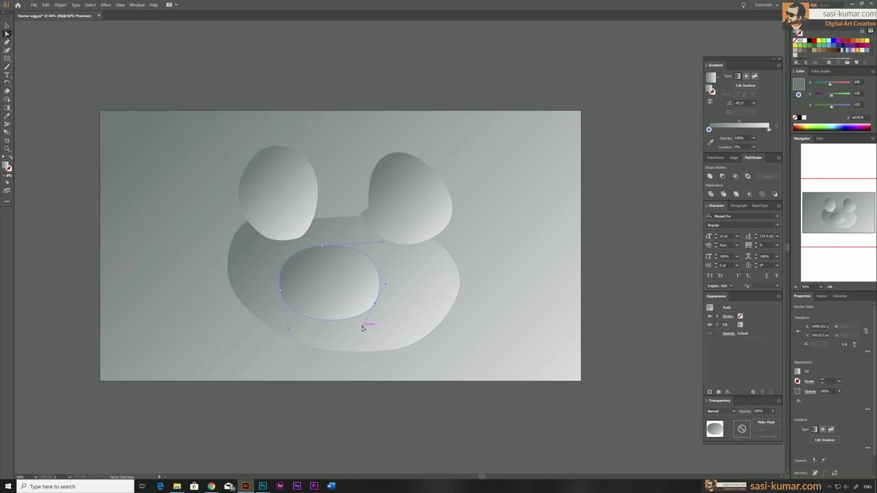
left_click(746, 76)
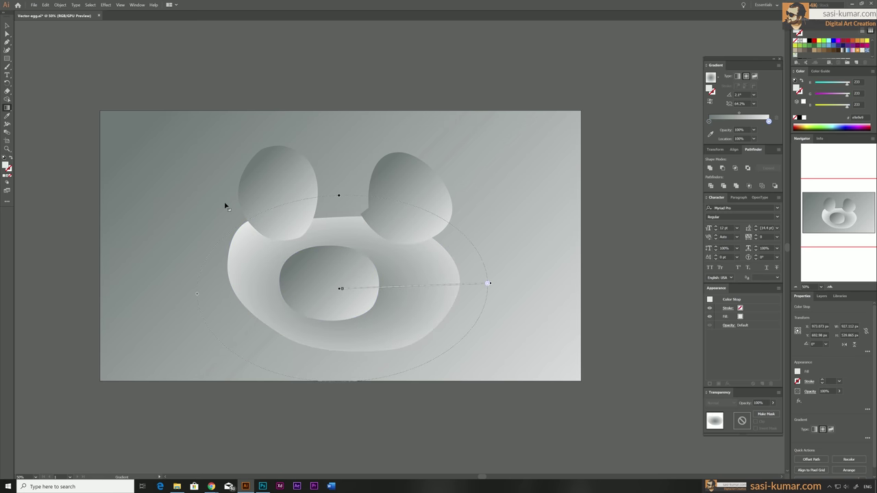
Draw a swatch rectangle beside the artboard and colour the first swatches orange.
key("v")
left_click_drag(550, 101, 582, 124)
double_click(7, 165)
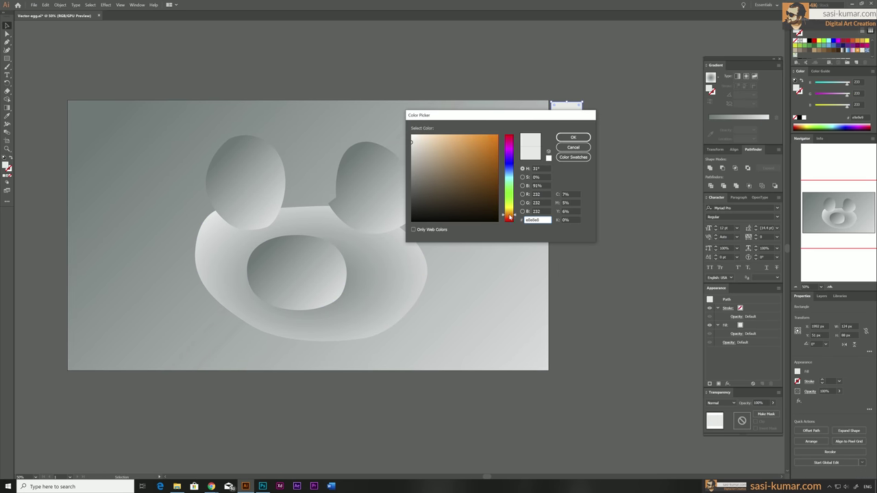
left_click(568, 144)
left_click(569, 143)
double_click(7, 165)
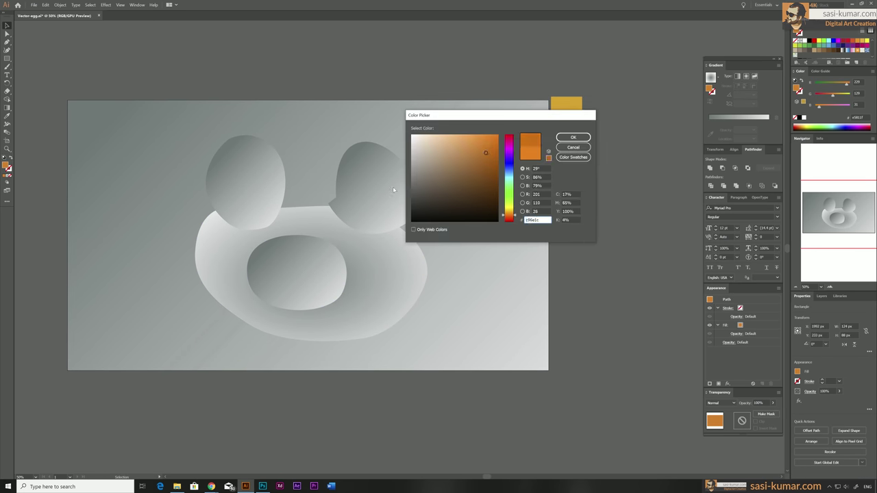
left_click(569, 144)
Duplicate swatches downward and colour them light orange, olive and lighter olive.
left_click_drag(830, 96, 836, 95)
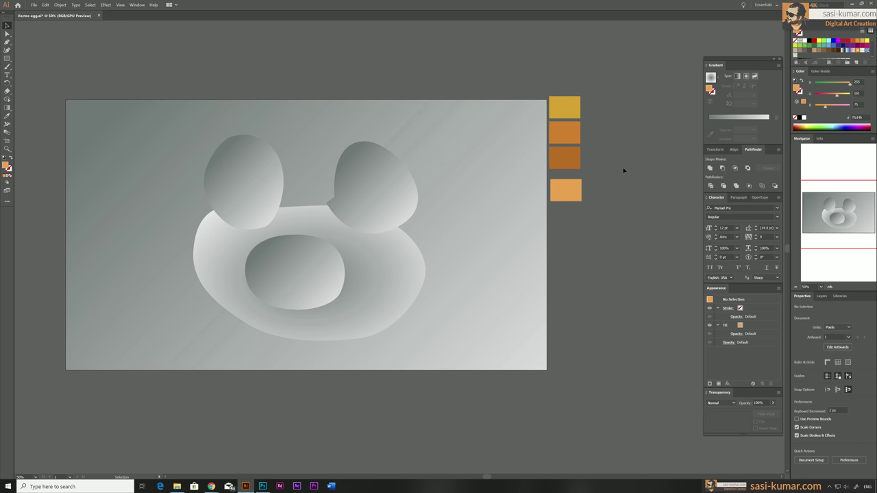
left_click_drag(565, 190, 565, 212)
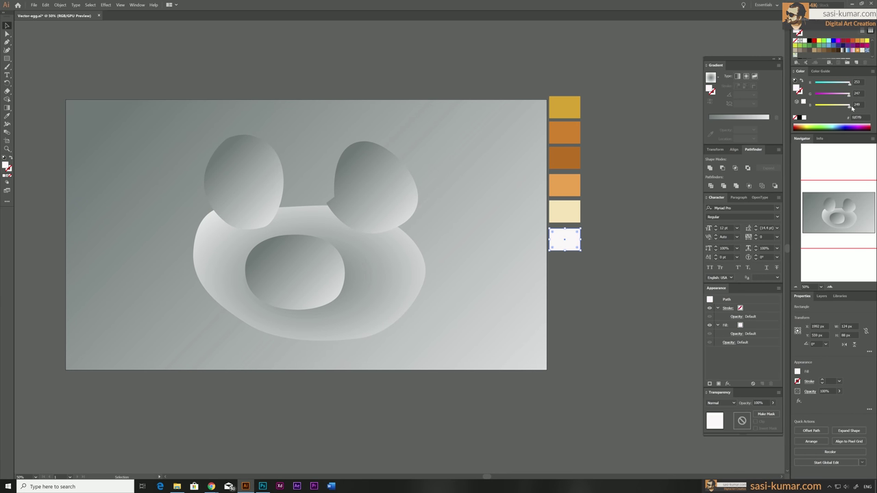
double_click(7, 165)
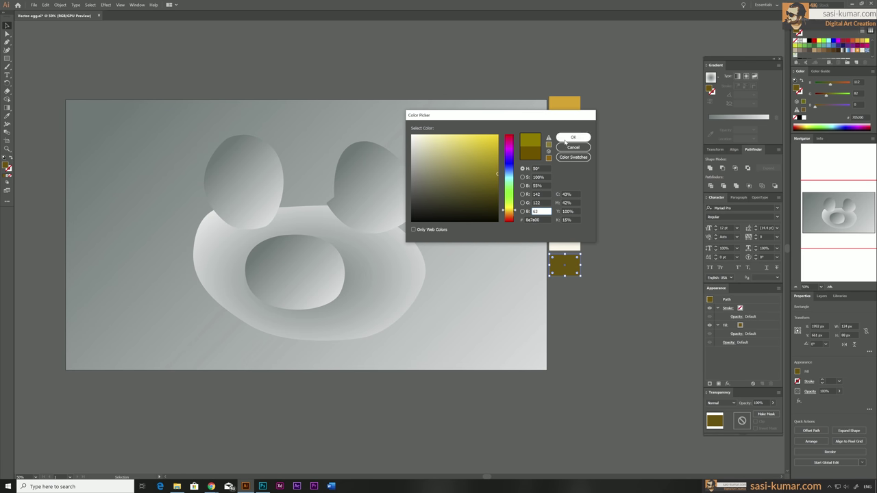
left_click(568, 144)
double_click(7, 164)
left_click_drag(565, 269, 565, 346)
left_click(569, 144)
Colour the lowest swatches tan and pale tan, then select the egg white.
double_click(6, 165)
left_click(568, 143)
double_click(7, 164)
left_click(568, 144)
double_click(7, 165)
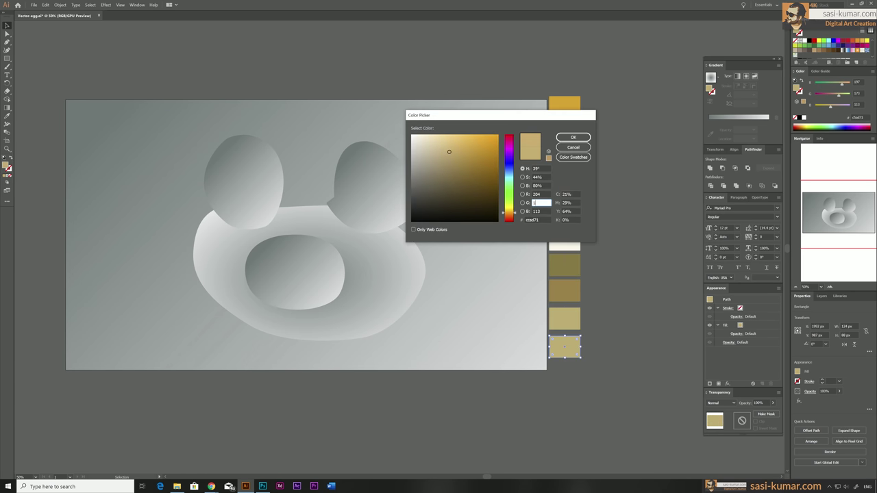
left_click(570, 139)
left_click(301, 322)
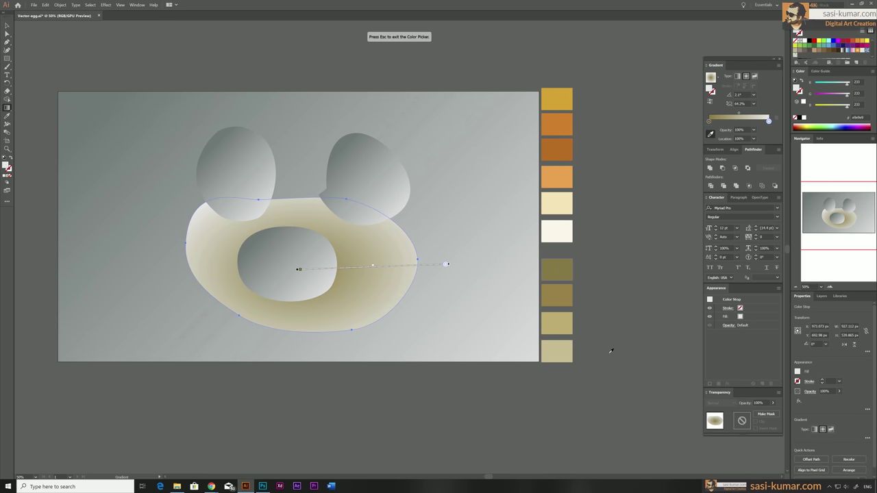
Set the egg-white gradient stops to tan and slide the middle stop right.
left_click(556, 322)
left_click(770, 121)
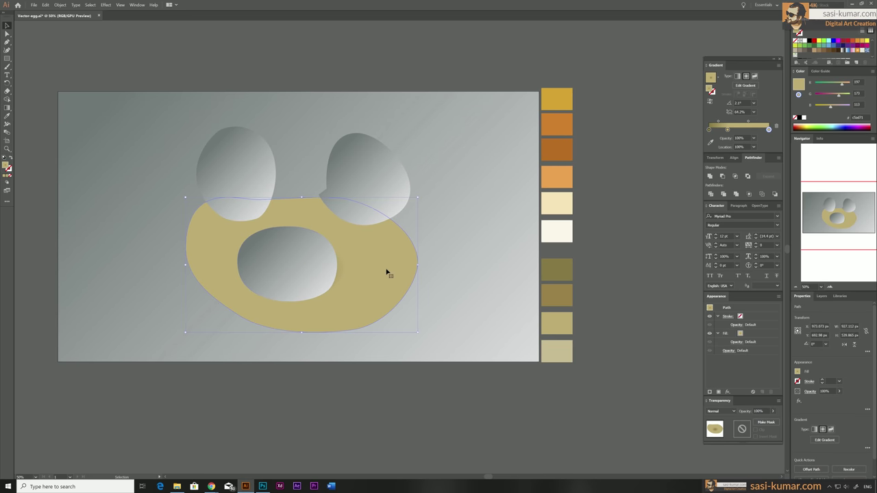
key("ctrl+shift+a")
left_click_drag(325, 266, 352, 268)
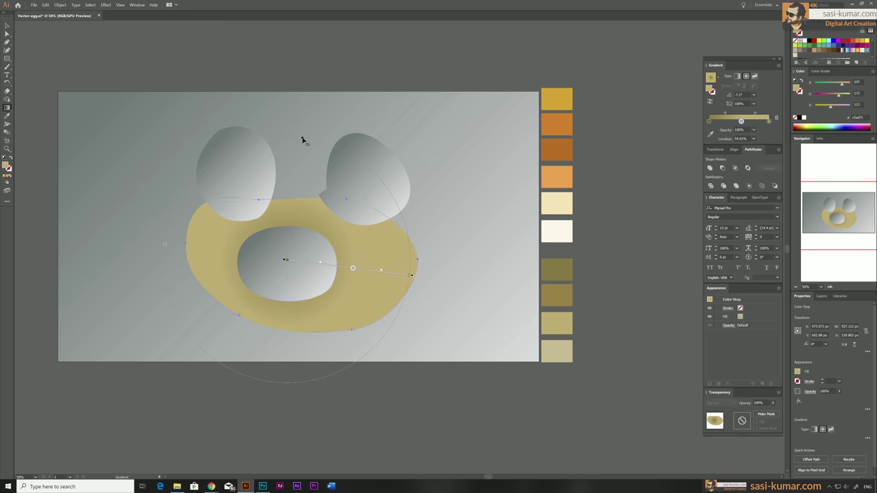
left_click_drag(747, 123, 754, 123)
Pen-draw a shading shape along the egg white's lower-right rim, mostly light beige.
key("v")
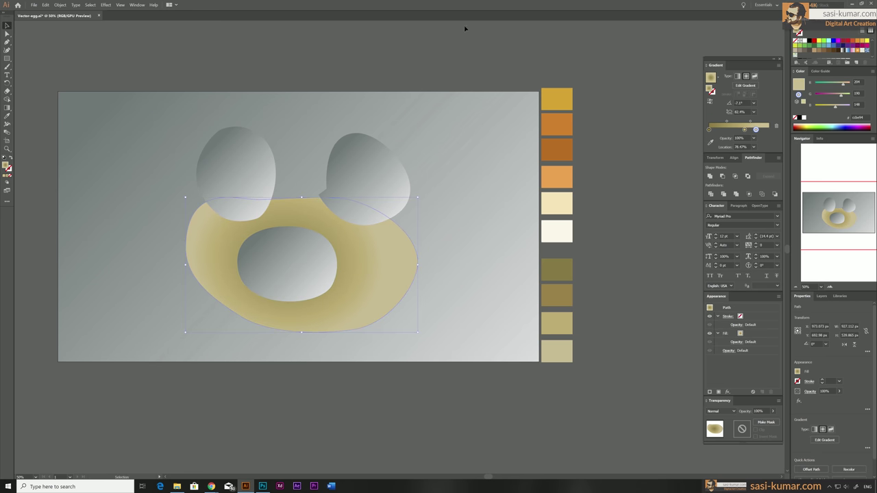
key("p")
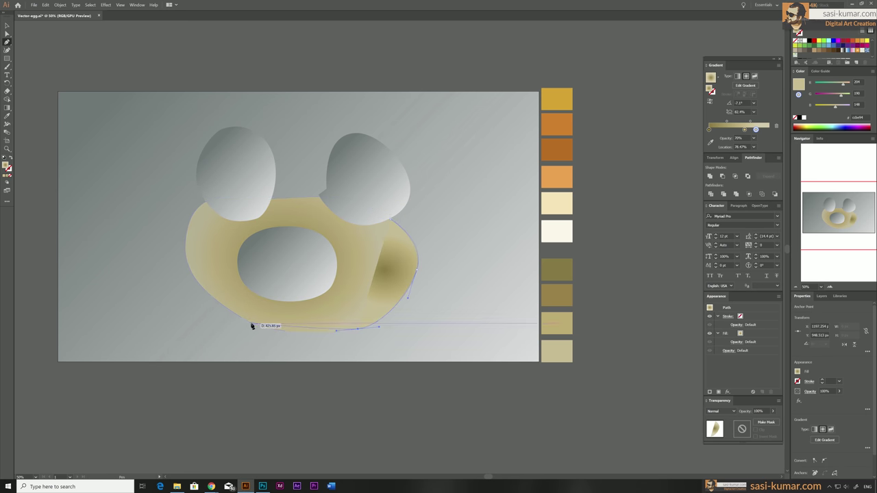
mouse_move(251, 327)
left_mouse_down()
mouse_move(226, 307)
mouse_move(386, 223)
left_mouse_up()
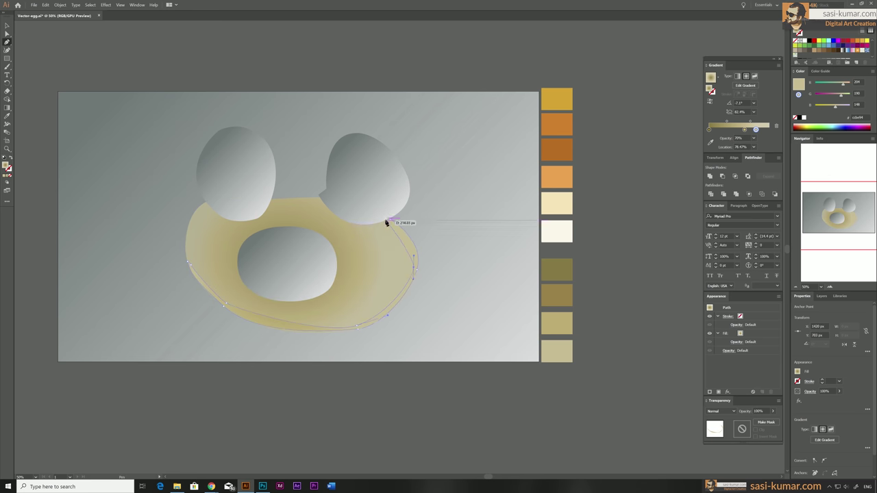
scroll(591, 388, "up", 5)
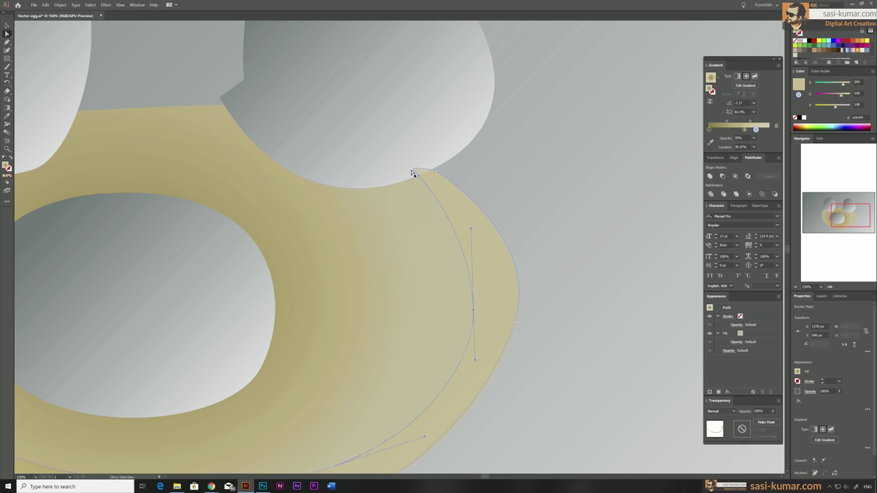
key("ctrl+minus")
key("ctrl+minus")
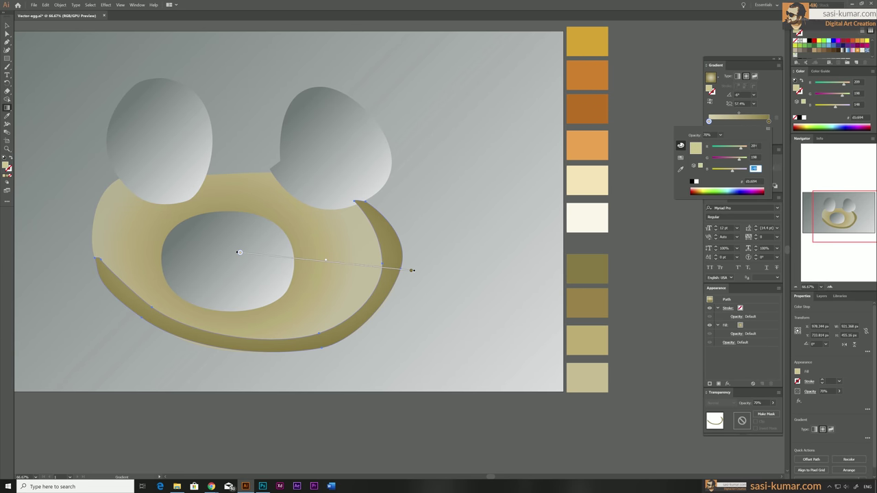
left_click_drag(709, 121, 761, 121)
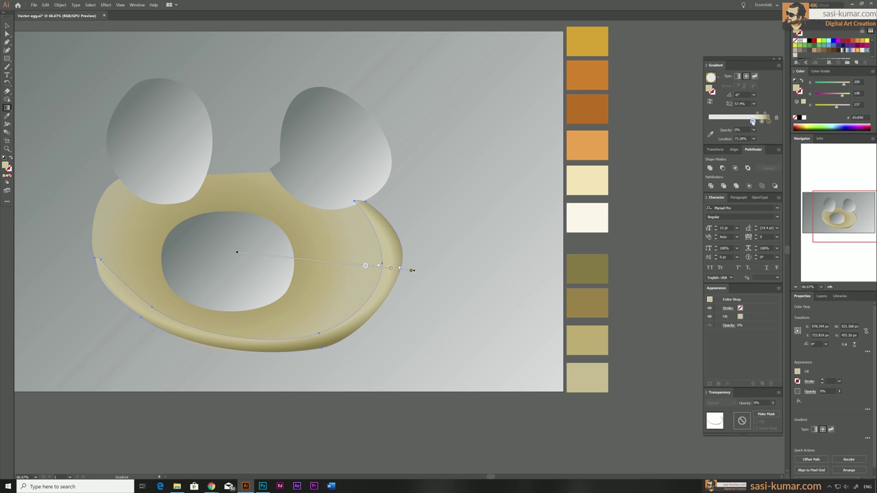
Drag the ring's radial gradient from its centre out to the bottom and right rim.
key("a")
left_click(383, 267)
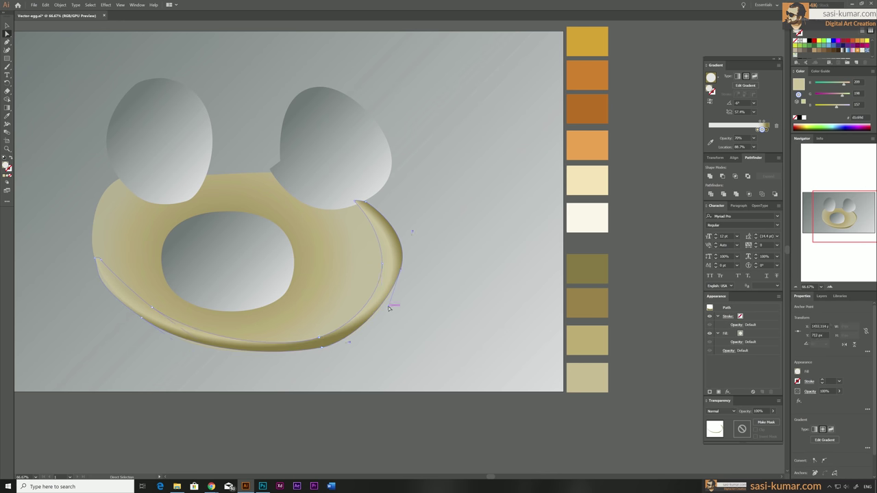
key("g")
left_click_drag(241, 256, 202, 405)
left_click_drag(246, 262, 413, 268)
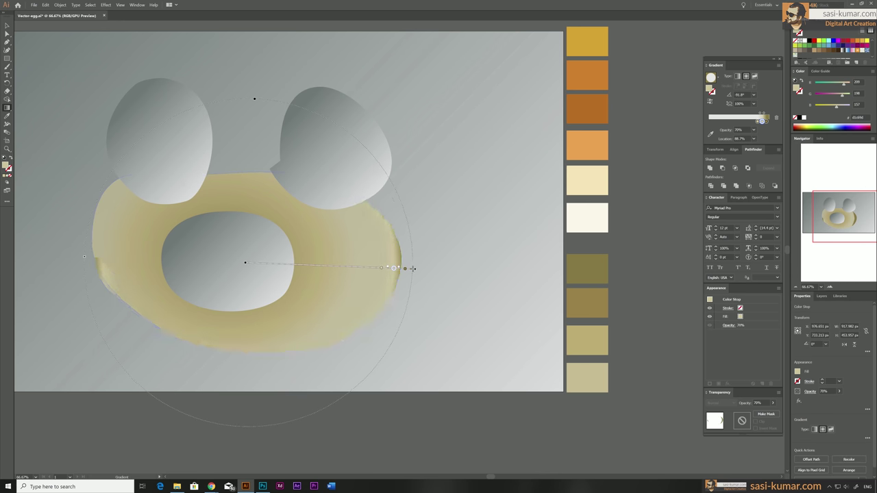
left_click_drag(239, 231, 212, 340)
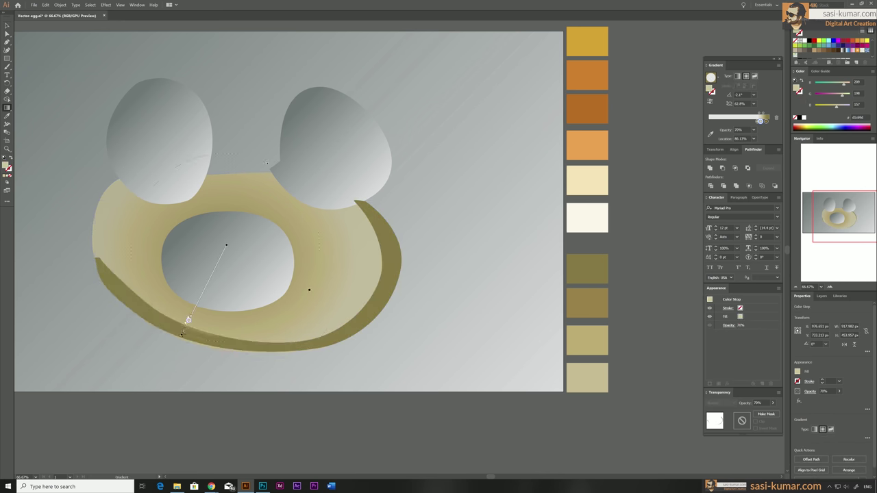
key("v")
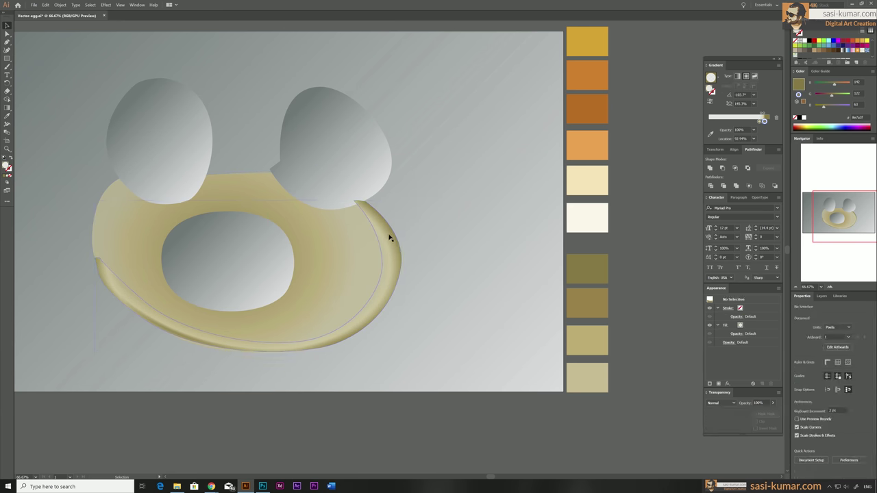
left_click(388, 235)
Select the darker sliver on the ring's right, then the path along its top edge.
key("a")
left_click(370, 322)
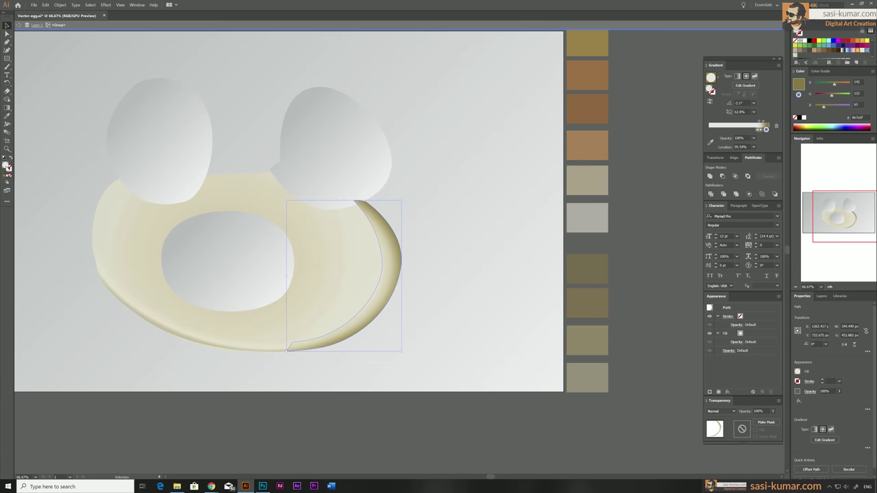
key("ctrl+shift+a")
scroll(335, 375, "up", 5)
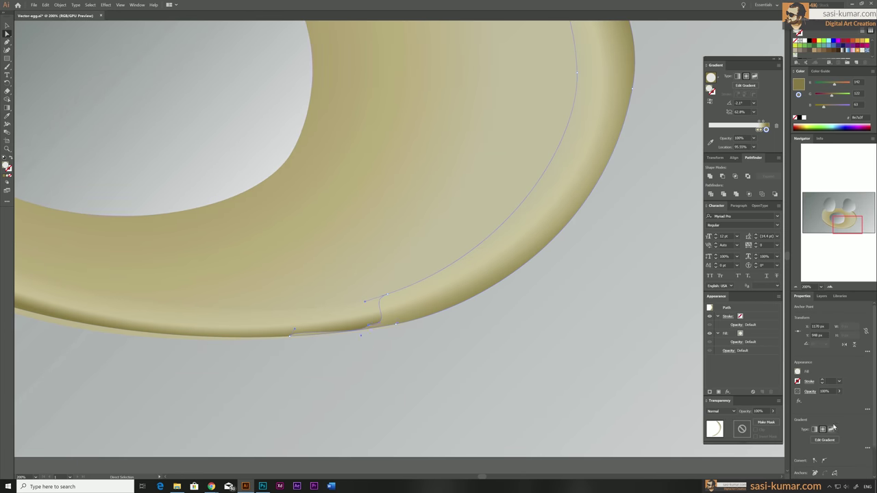
scroll(459, 332, "down", 5)
scroll(459, 332, "up", 5)
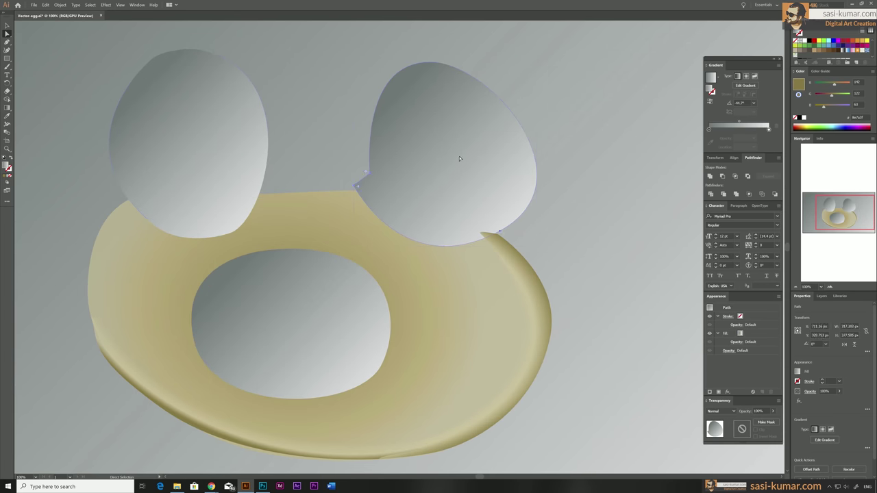
scroll(555, 227, "down", 5)
left_click(321, 210)
Reshape the top-edge sliver by pulling one of its anchors.
key("p")
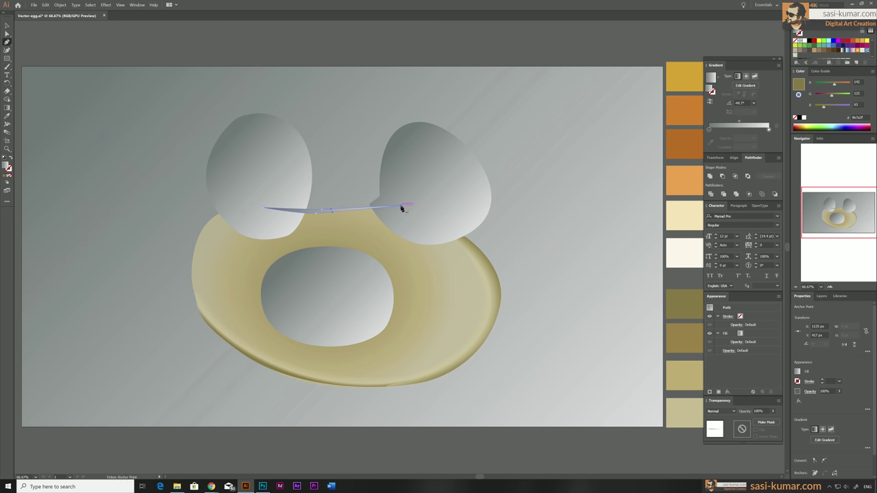
key("a")
scroll(402, 205, "up", 5)
mouse_move(217, 251)
left_mouse_down()
mouse_move(174, 283)
mouse_move(289, 252)
mouse_move(247, 251)
left_mouse_up()
scroll(392, 113, "down", 5)
right_click(335, 200)
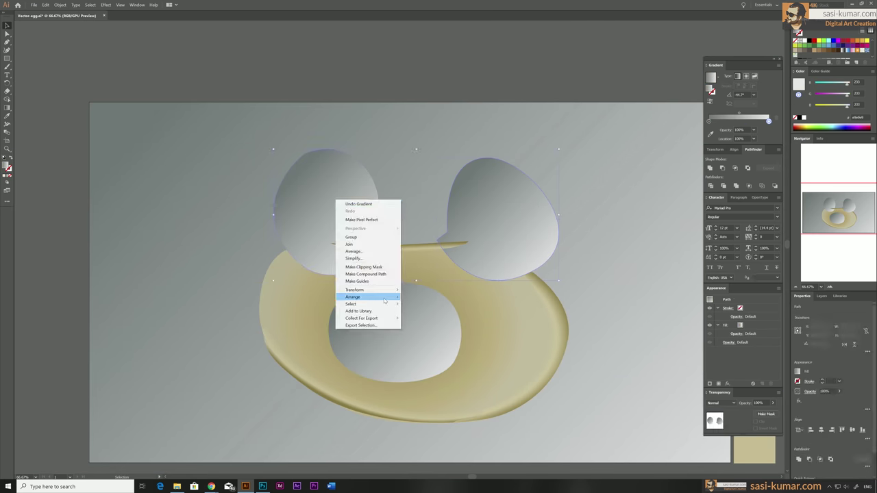
key("Escape")
Pen-draw a grey curved shape wrapping around the ring's bottom.
key("p")
left_click(226, 235)
left_click_drag(387, 434, 483, 433)
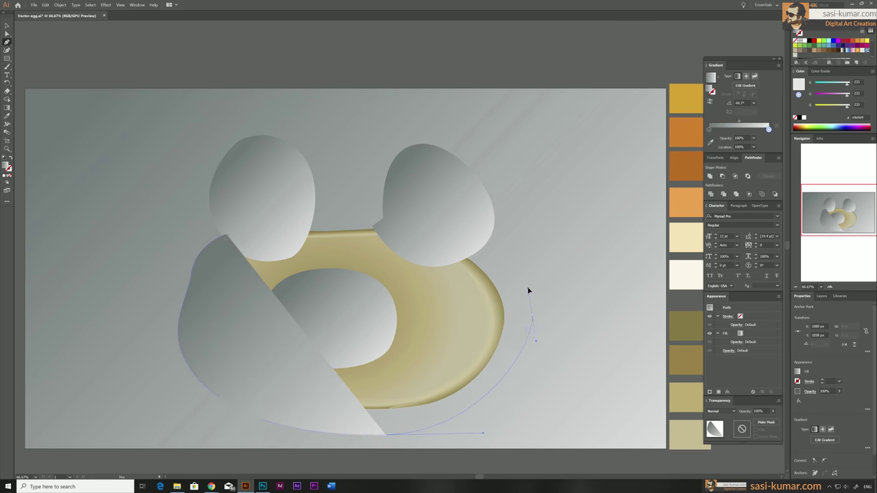
left_click(6, 26)
scroll(193, 275, "down", 2)
key("ctrl+shift+a")
left_click(821, 296)
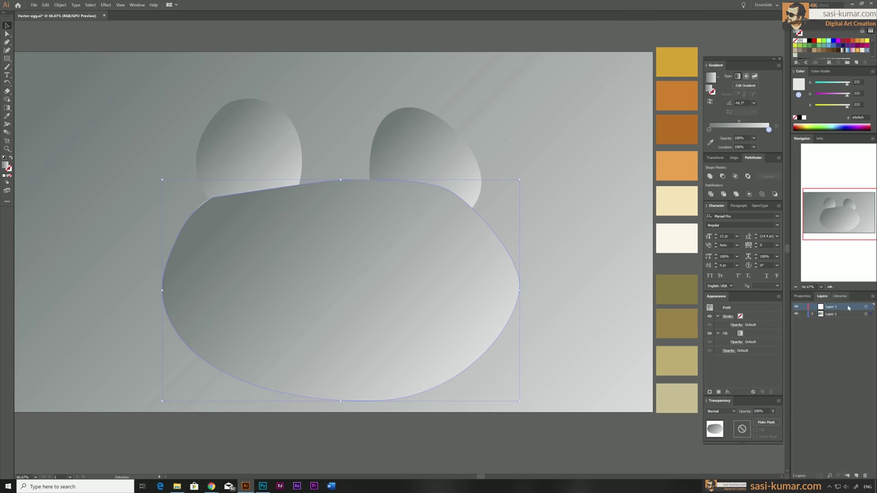
key("ctrl+minus")
key("ctrl+plus")
Pen-draw a large oval around the ring and send it behind the egg white.
key("p")
left_click(205, 204)
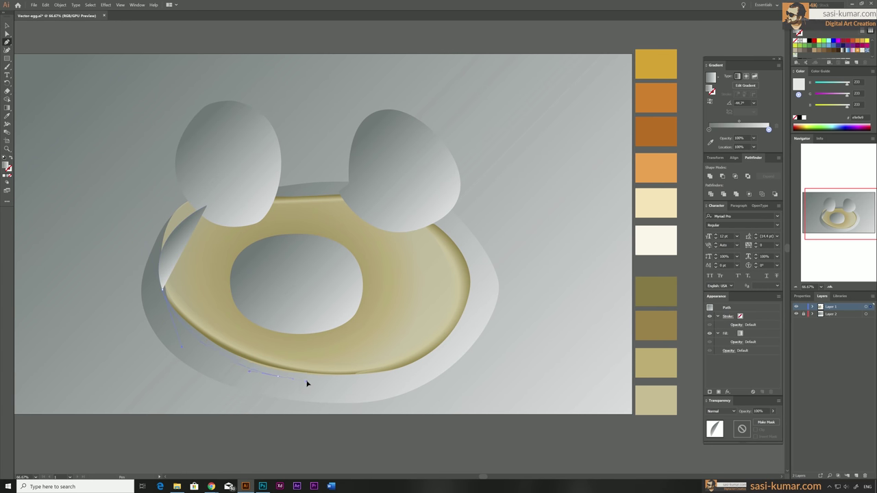
left_click_drag(423, 365, 458, 343)
left_click(206, 204)
left_click_drag(473, 270, 468, 266)
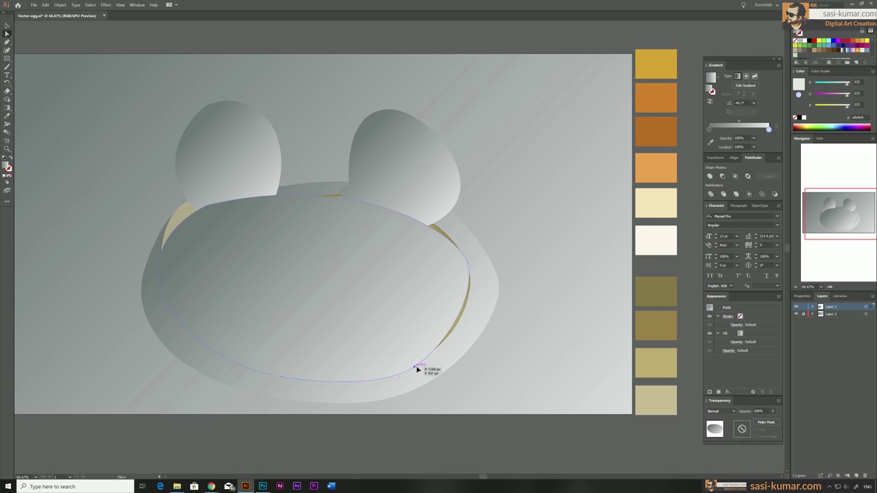
right_click(147, 296)
left_click(240, 391)
Give the oval a gradient with an extra stop, running downward across it.
key("g")
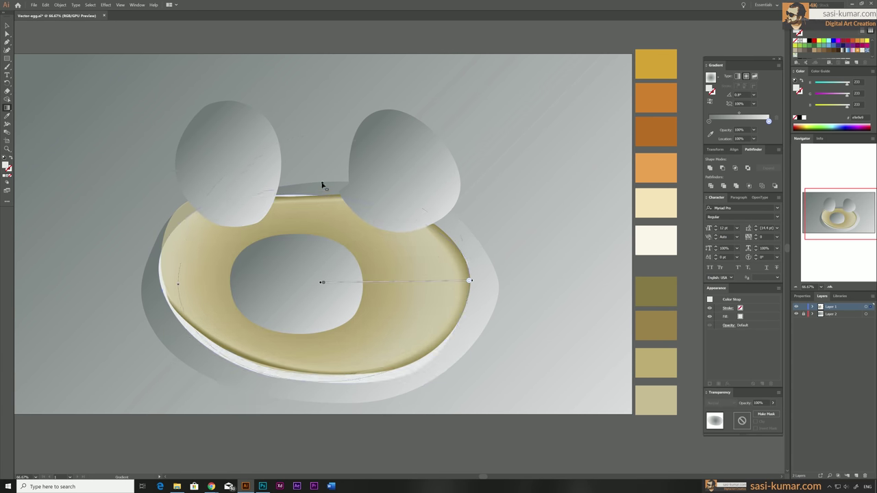
left_click(745, 121)
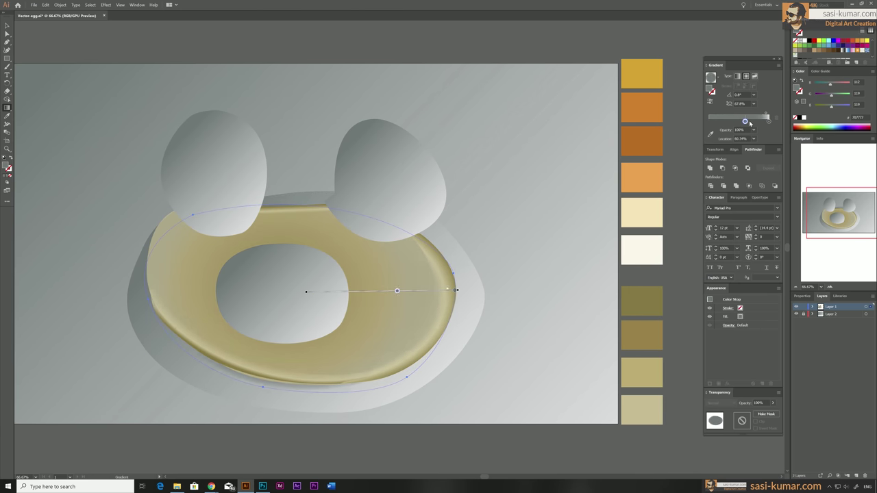
left_click_drag(297, 282, 442, 320)
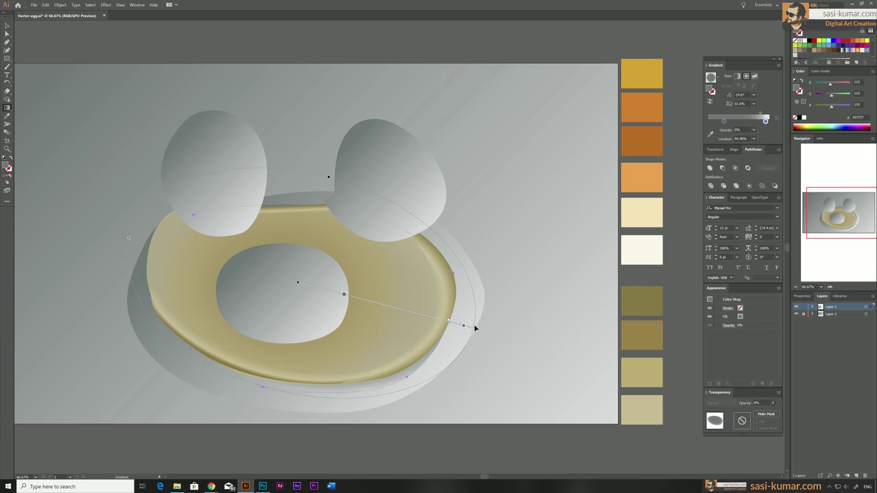
mouse_move(307, 296)
left_mouse_down()
mouse_move(289, 442)
mouse_move(295, 406)
left_mouse_up()
Reshape the outer ellipse and lay a gradient across it with a 40% opacity stop.
key("a")
left_click(384, 376)
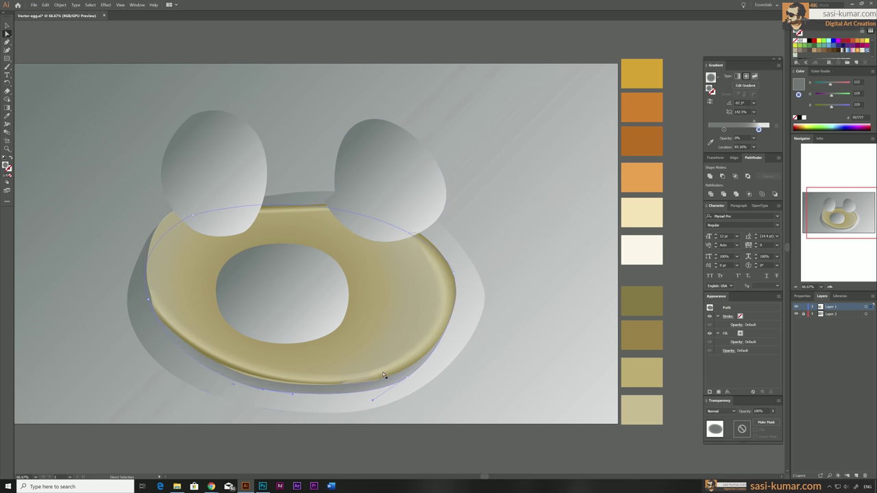
left_click_drag(405, 389, 448, 368)
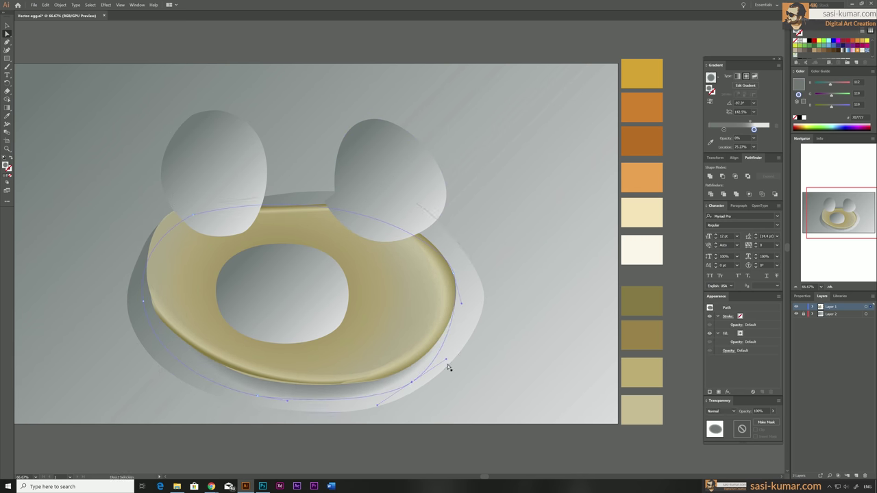
key("g")
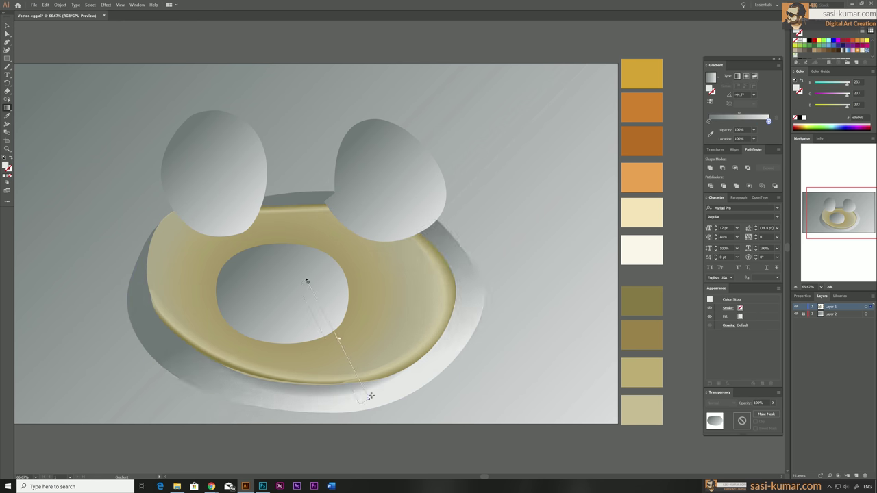
mouse_move(307, 308)
left_mouse_down()
mouse_move(494, 296)
mouse_move(448, 299)
left_mouse_up()
left_click(762, 167)
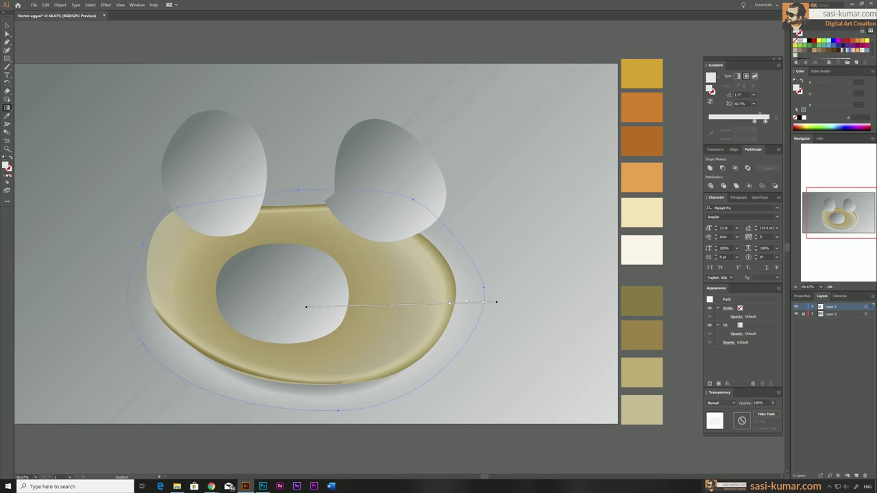
Fill the centre hole with a vertical orange-to-deep-orange gradient sampled from swatches.
left_click(270, 299)
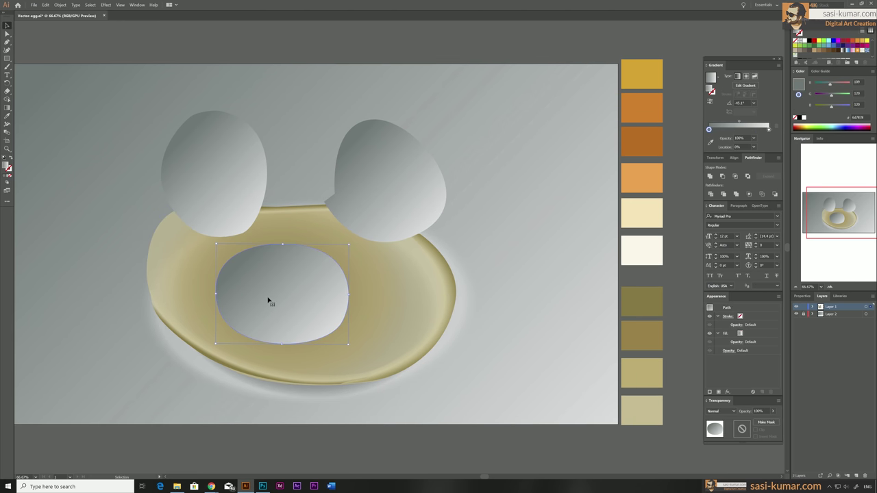
left_click_drag(272, 252, 304, 344)
double_click(709, 121)
left_click(638, 72)
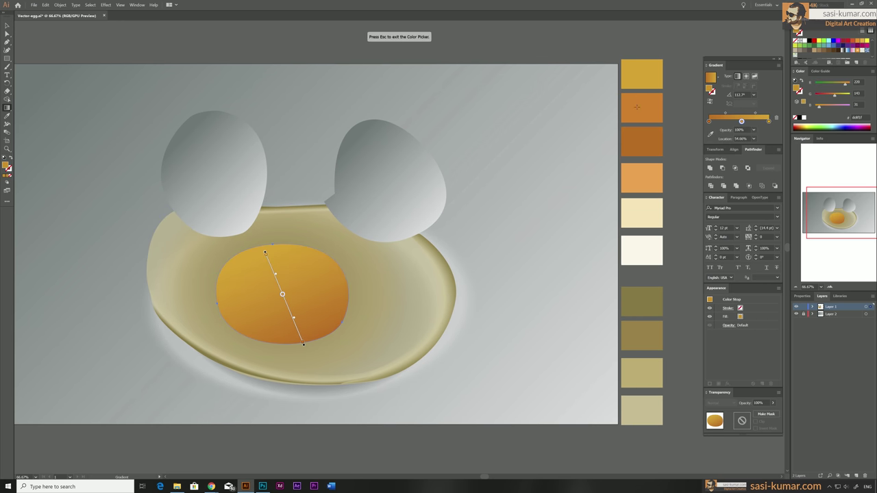
left_click(636, 106)
key("v")
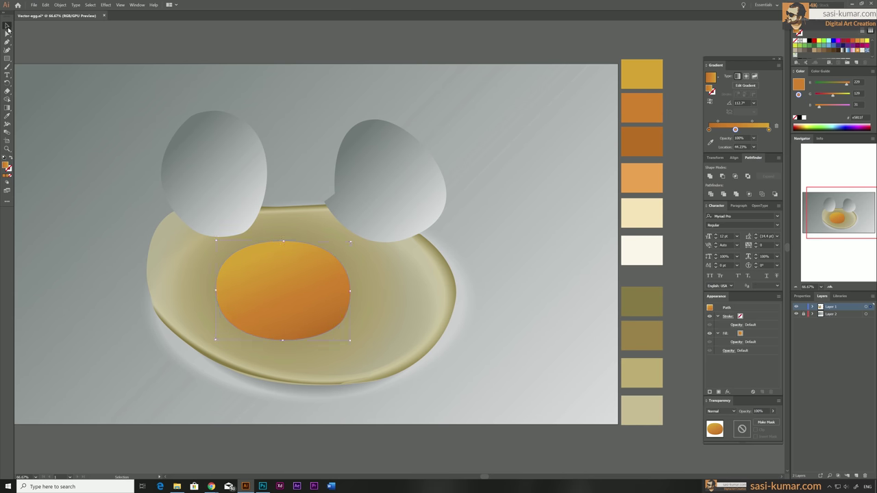
key("g")
left_click_drag(290, 242, 310, 339)
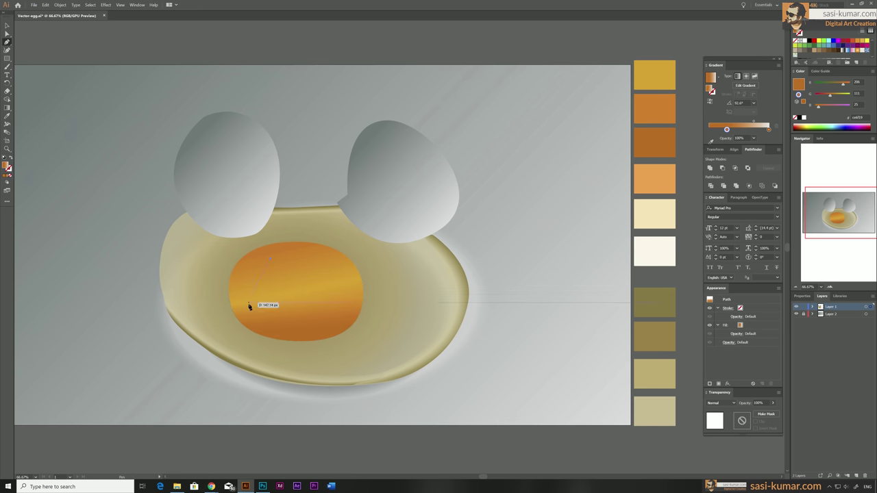
Draw a highlight oval over the yolk and fade its fill to transparent.
left_click_drag(250, 306, 245, 296)
key("v")
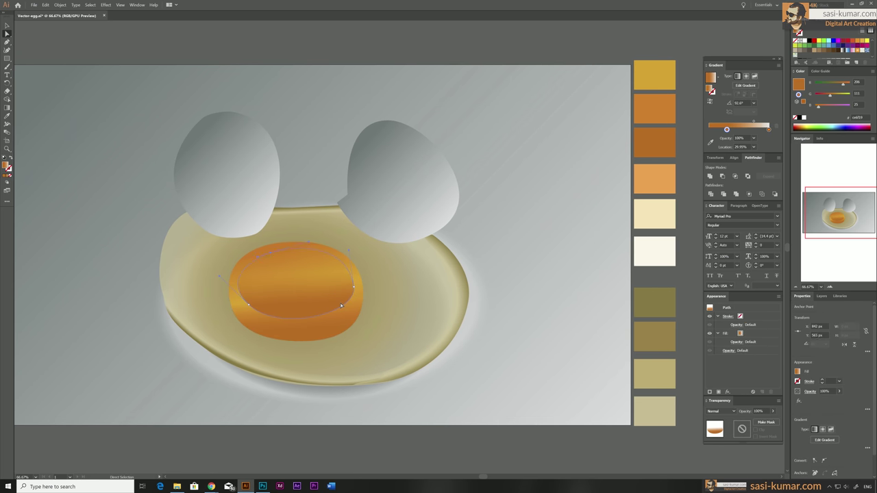
left_click(281, 299)
key("g")
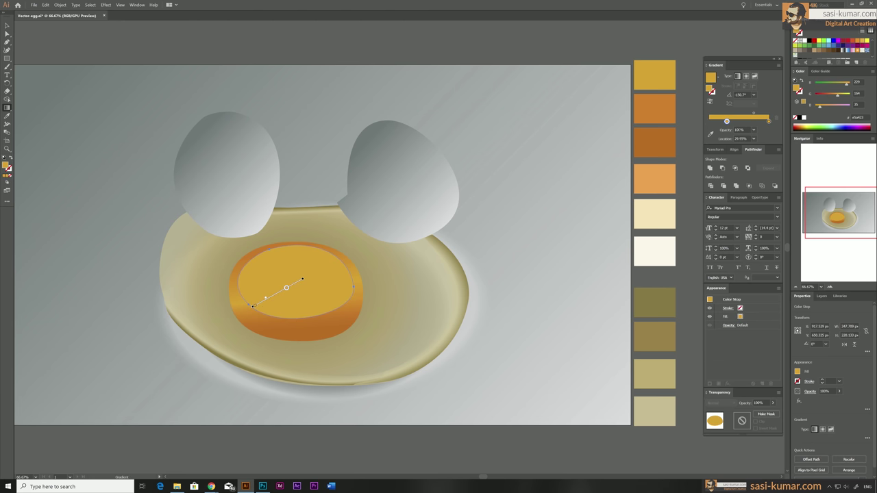
left_click_drag(294, 273, 254, 294)
key("v")
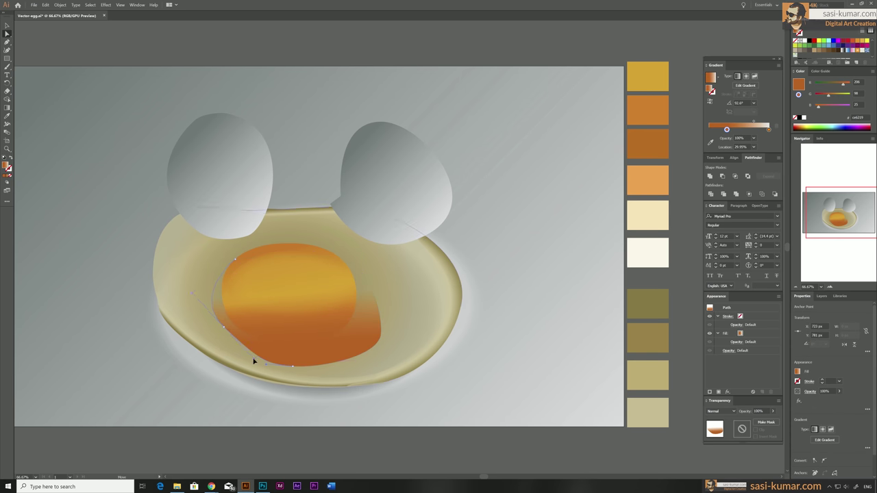
Give the yolk's surround a circular radial gradient fading to 0% opacity, and darken the yolk bottom to dark brown.
key("g")
left_click_drag(287, 265, 303, 348)
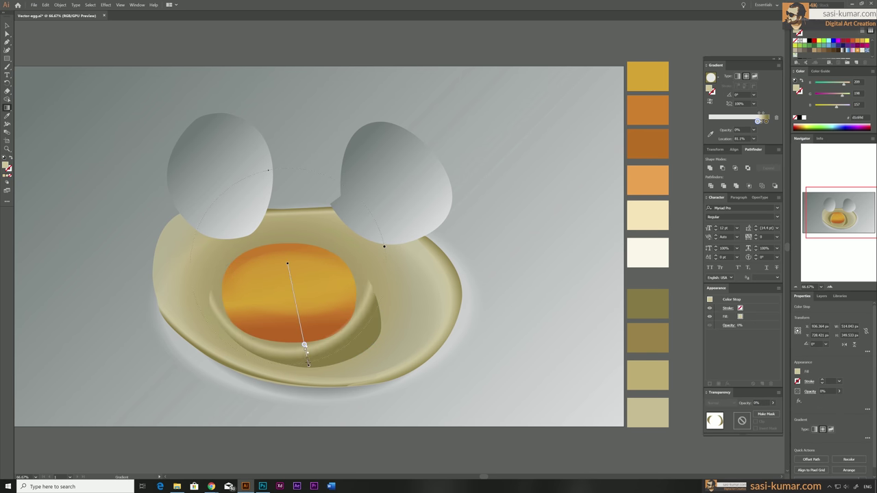
left_click_drag(300, 292, 361, 346)
left_click(361, 346)
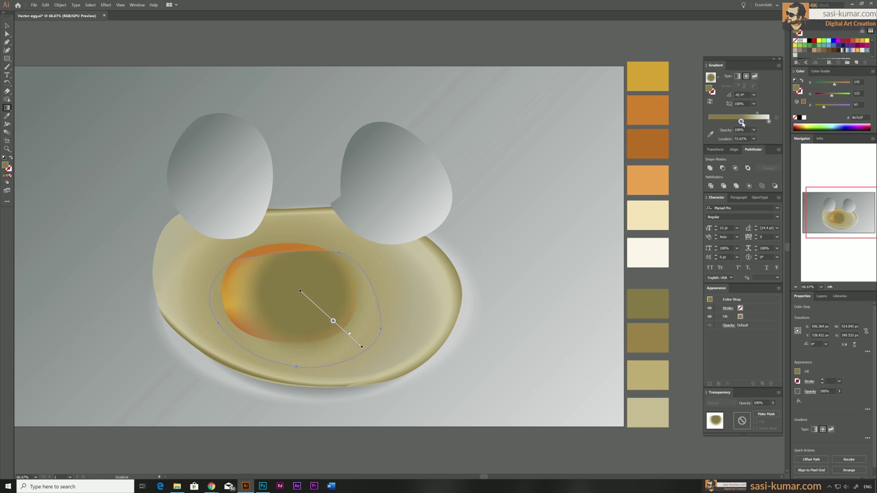
key("a")
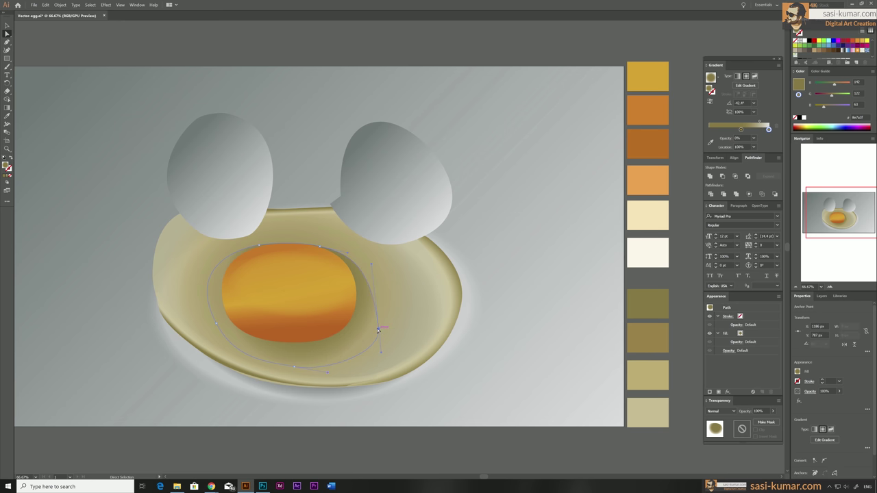
key("g")
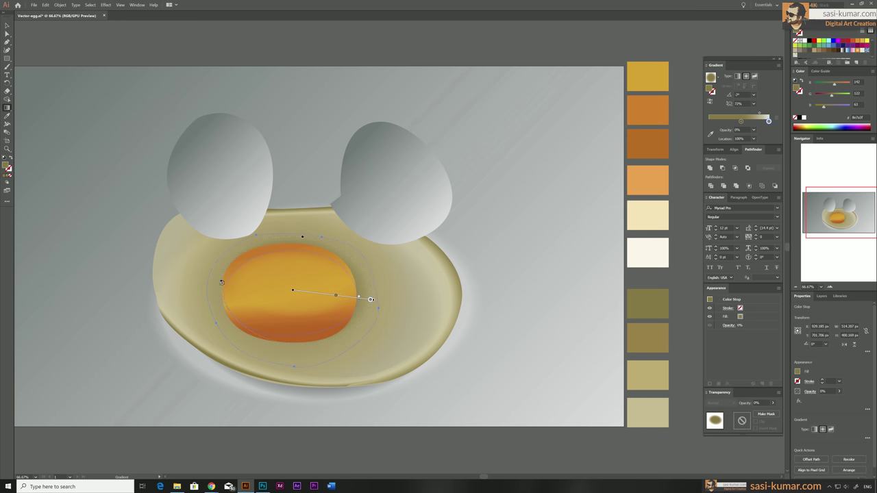
left_click_drag(324, 242, 303, 242)
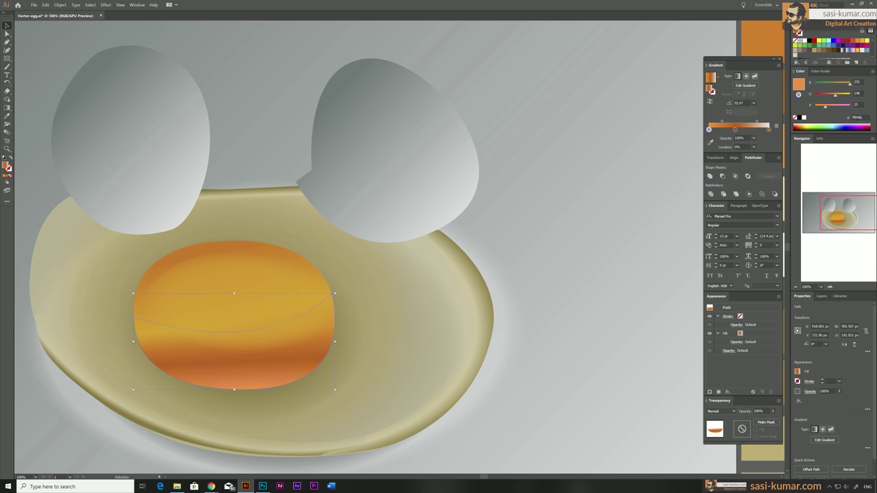
left_click(803, 127)
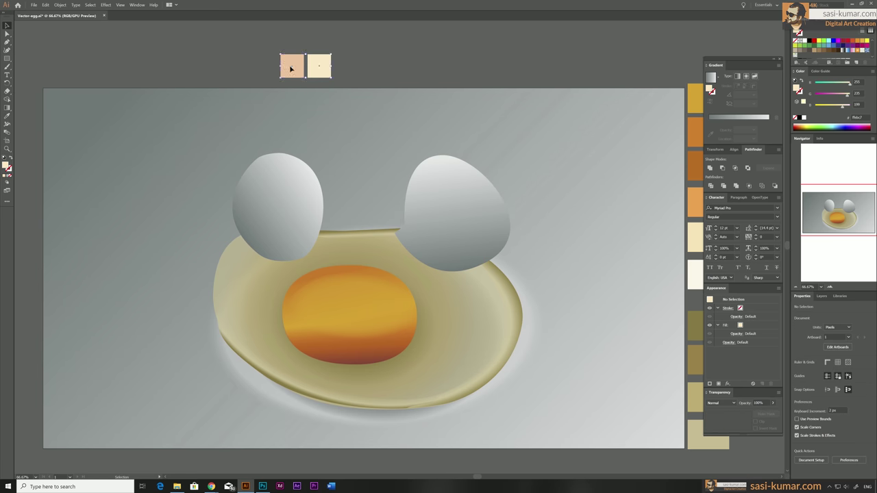
Fill the eggshells with the peach gradient running diagonally across the left shell.
left_click(261, 224)
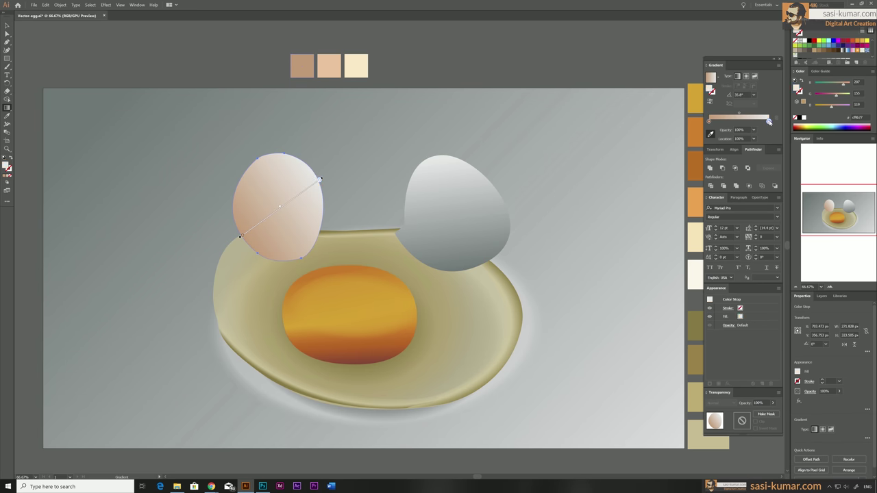
left_click_drag(433, 183, 487, 259)
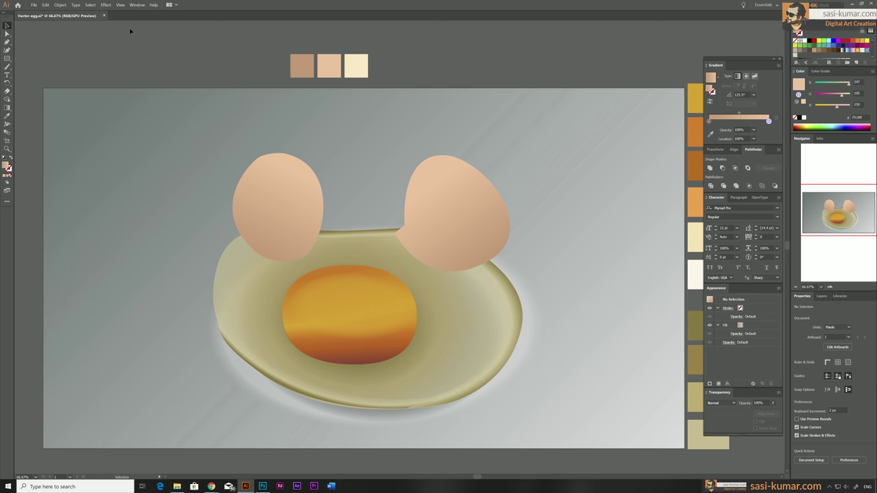
key("ctrl+plus")
key("ctrl+plus")
Pen-draw the jagged crack outline of the inner shell on the left eggshell.
key("p")
left_click(281, 103)
left_click_drag(152, 217, 159, 246)
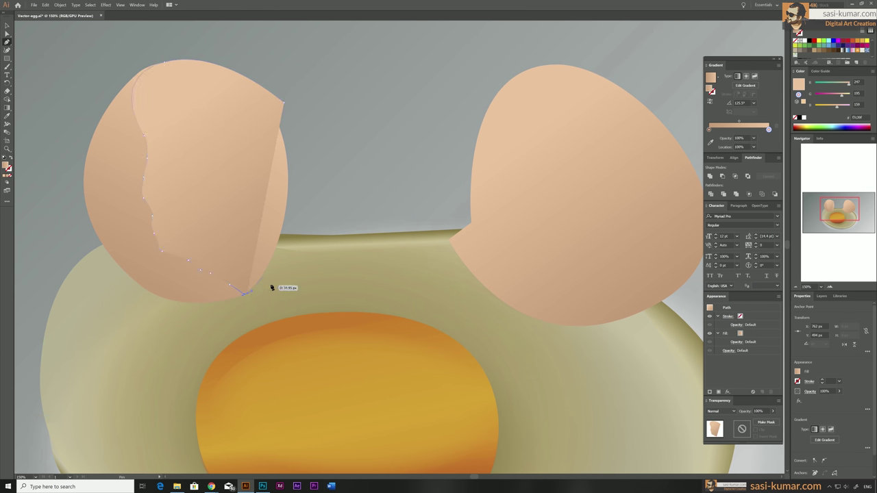
key("ctrl+plus")
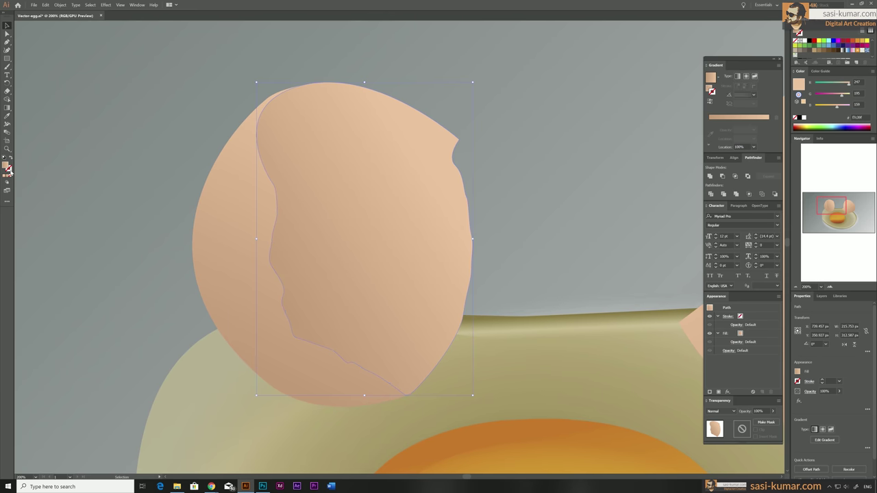
key("a")
left_click(405, 394)
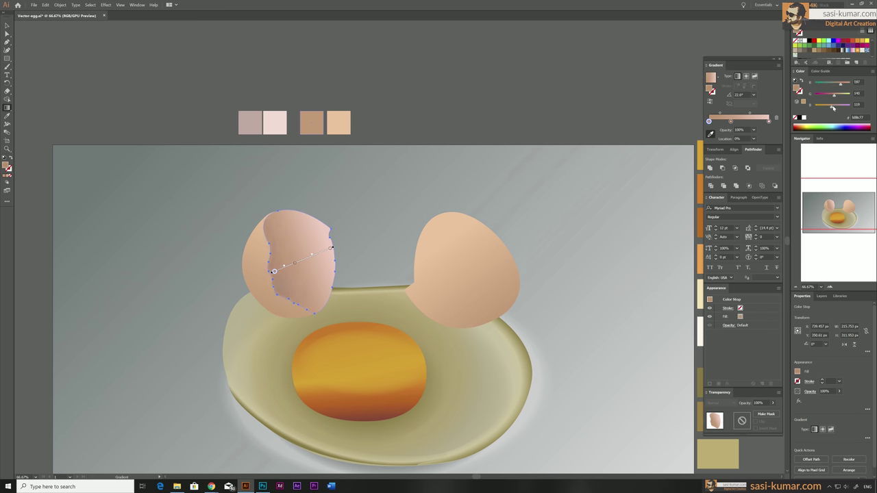
Outline the jagged inner-shell shape on the right eggshell and give it the pink shell gradient.
key("v")
left_click(172, 59)
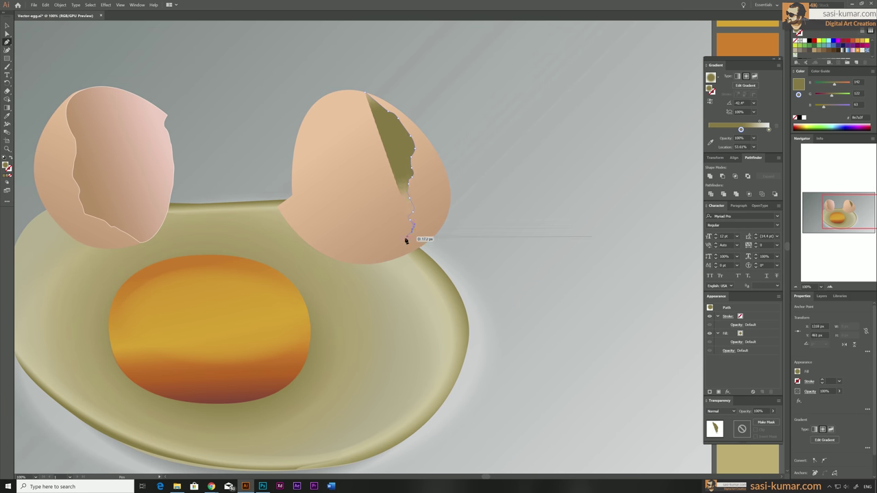
left_click(283, 212)
key("i")
left_click(117, 172)
Redraw the pink gradient diagonally across the right inner shell.
key("g")
left_click_drag(308, 138, 407, 224)
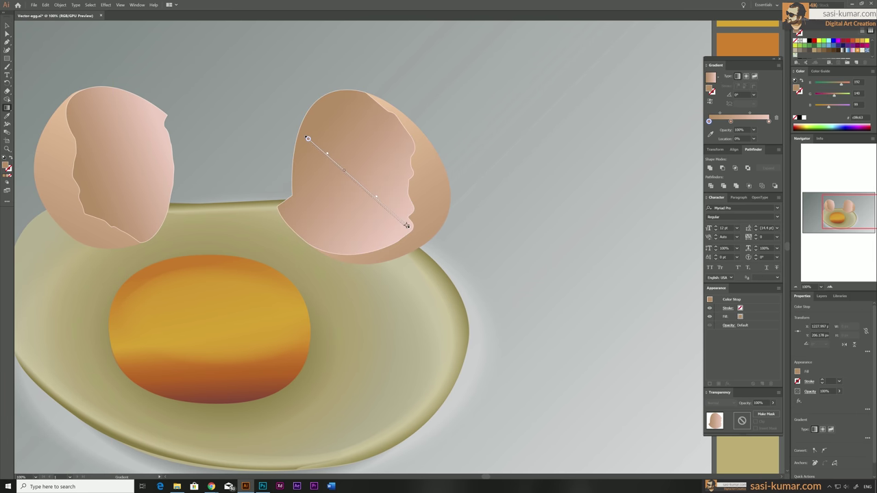
left_click_drag(319, 230, 391, 122)
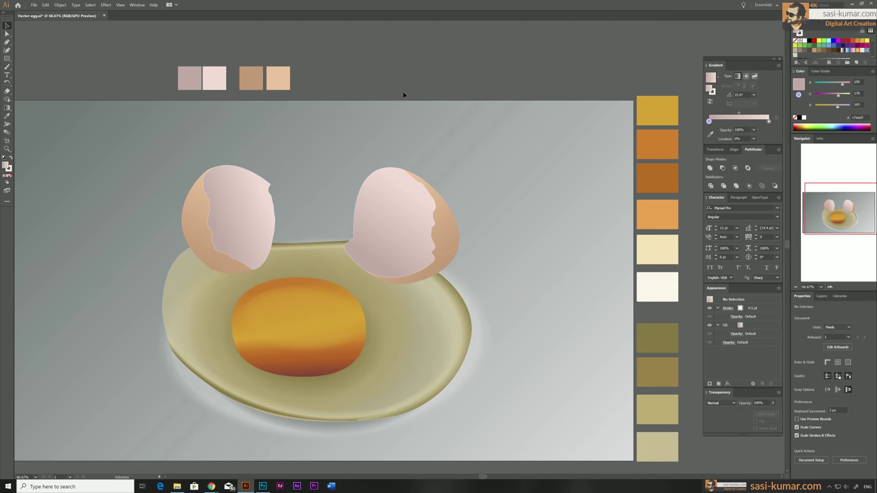
key("ctrl+minus")
left_click(236, 258)
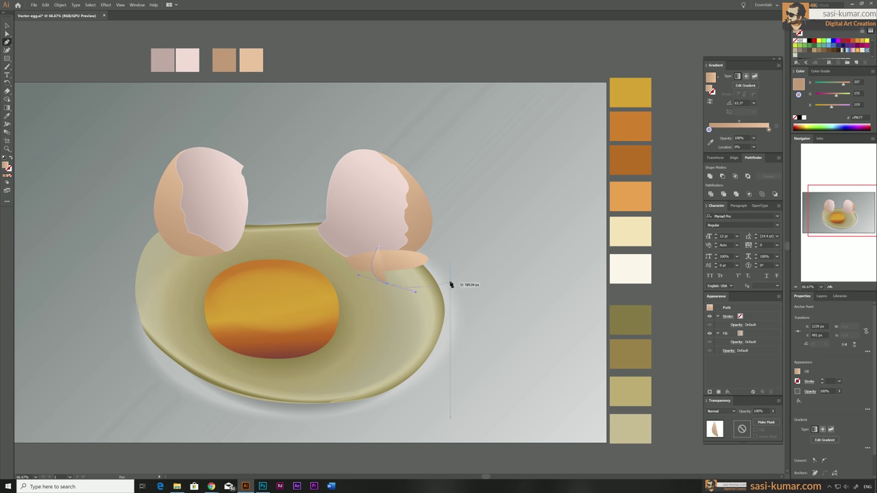
Add an olive-gradient shadow under the right shell, rotated, shifted left and reshaped onto the egg white.
left_click(377, 246)
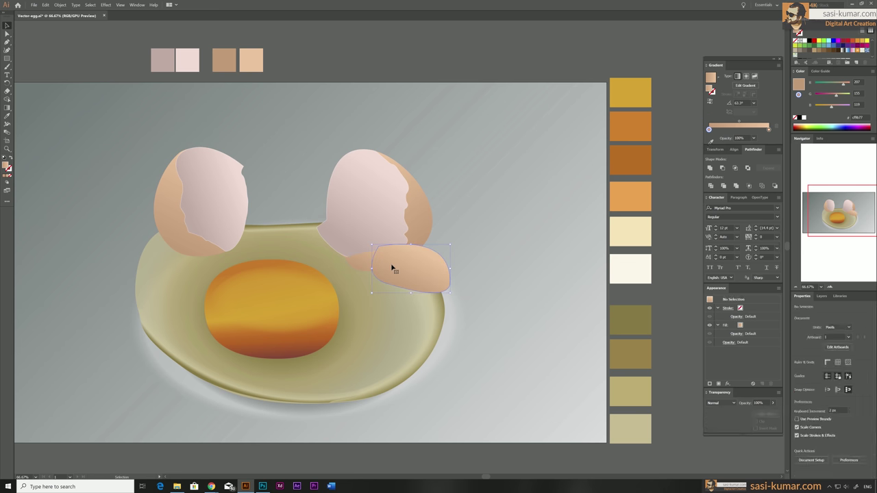
left_click(711, 76)
key("v")
left_click(769, 129)
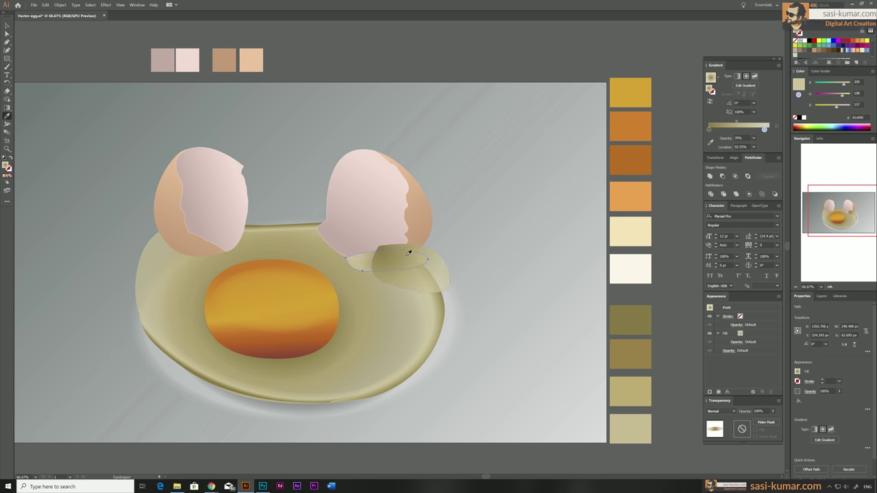
key("v")
mouse_move(407, 274)
left_mouse_down()
mouse_move(389, 280)
mouse_move(364, 258)
left_mouse_up()
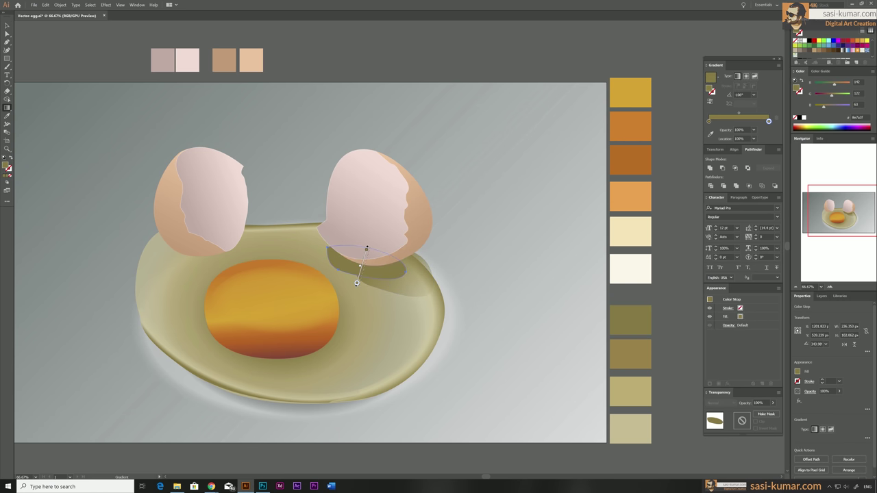
scroll(340, 274, "up", 2)
key("a")
left_click_drag(507, 284, 381, 320)
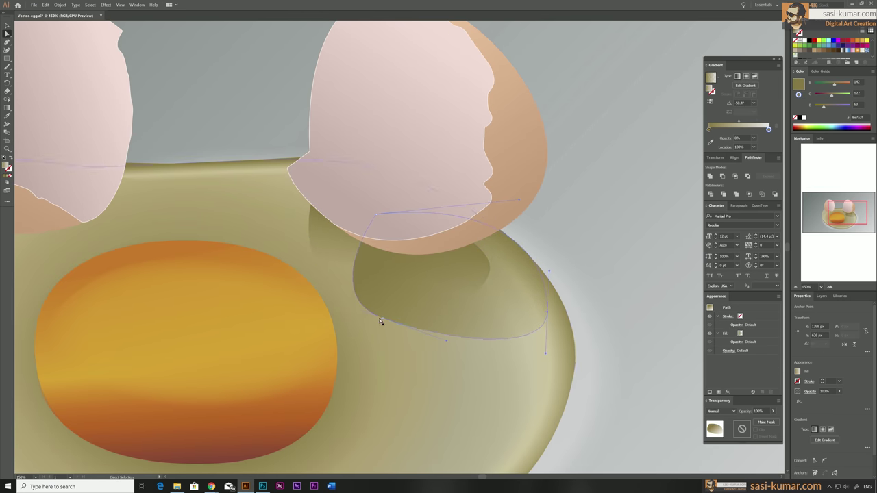
Draw the olive gradient for the shadow beneath the left shell.
key("ctrl+minus")
key("p")
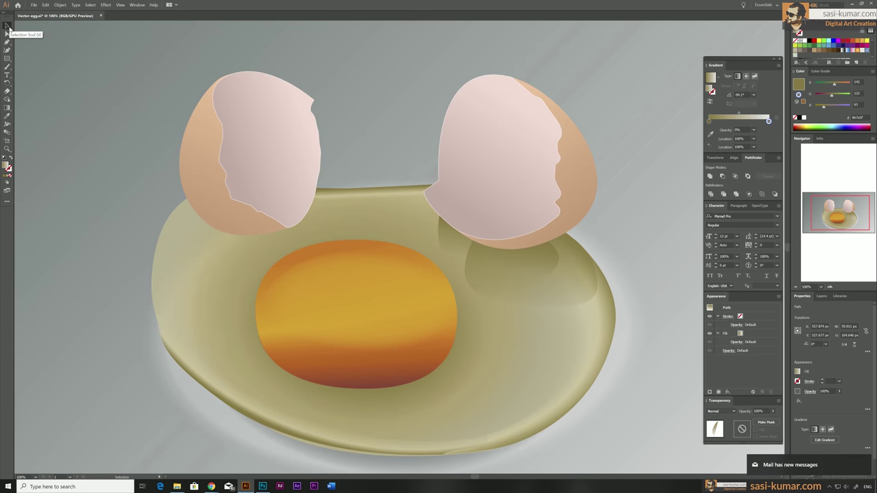
key("g")
left_click_drag(263, 203, 214, 259)
Recolour both eggshells in Recolor Artwork, replacing the first colour with orange.
right_click(265, 113)
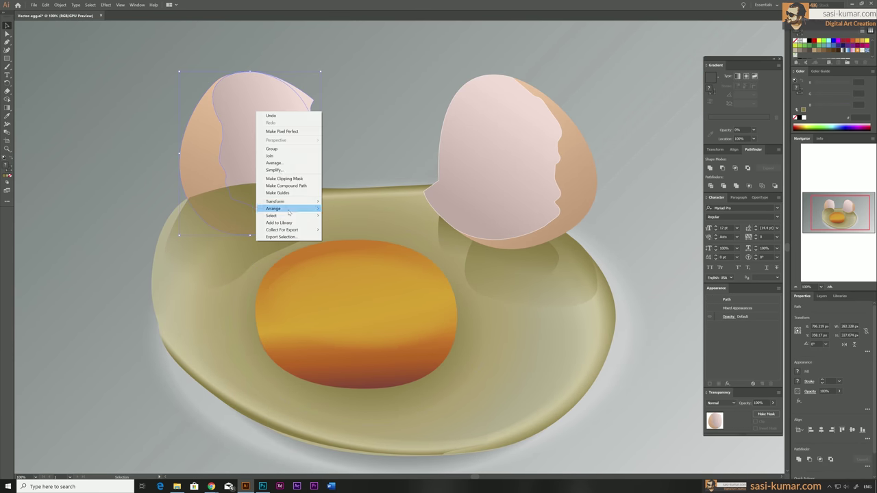
key("ctrl+0")
key("a")
key("ctrl+minus")
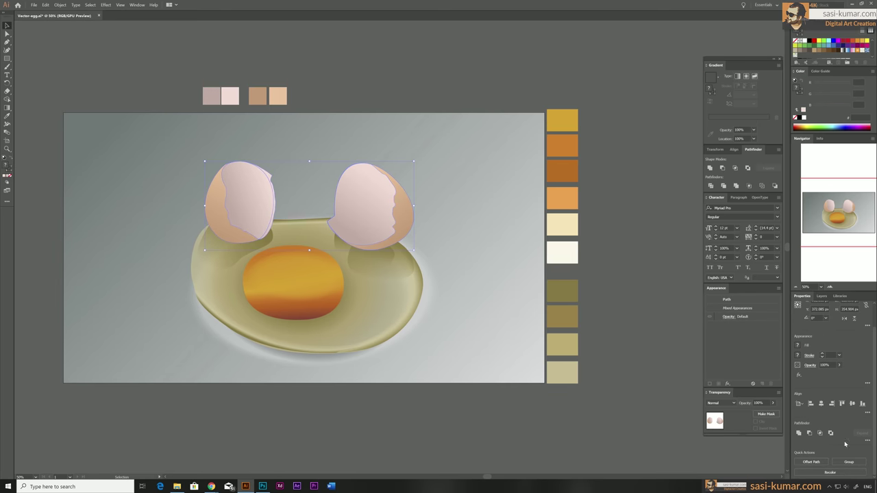
left_click(829, 473)
double_click(624, 166)
left_click(508, 139)
left_click(509, 214)
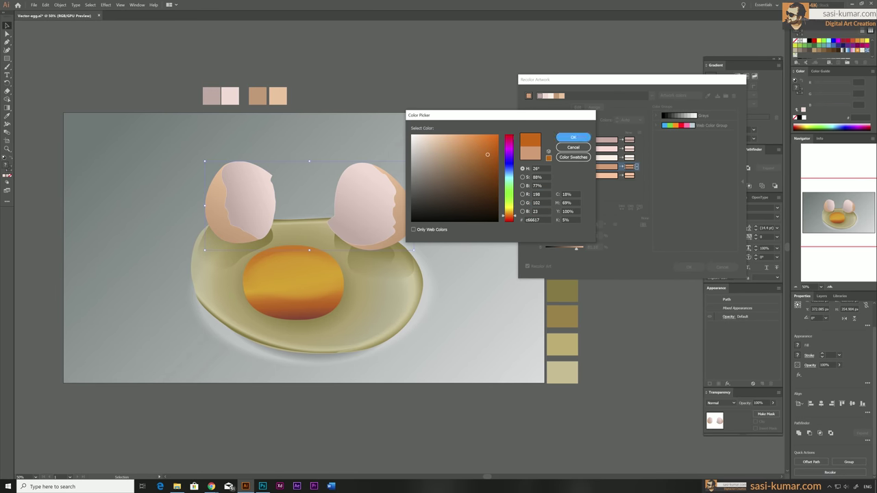
Replace the next shell colour with a peach tone, shift the first toward orange, and apply.
left_click(572, 137)
double_click(628, 175)
left_click(509, 142)
left_click(572, 137)
double_click(629, 140)
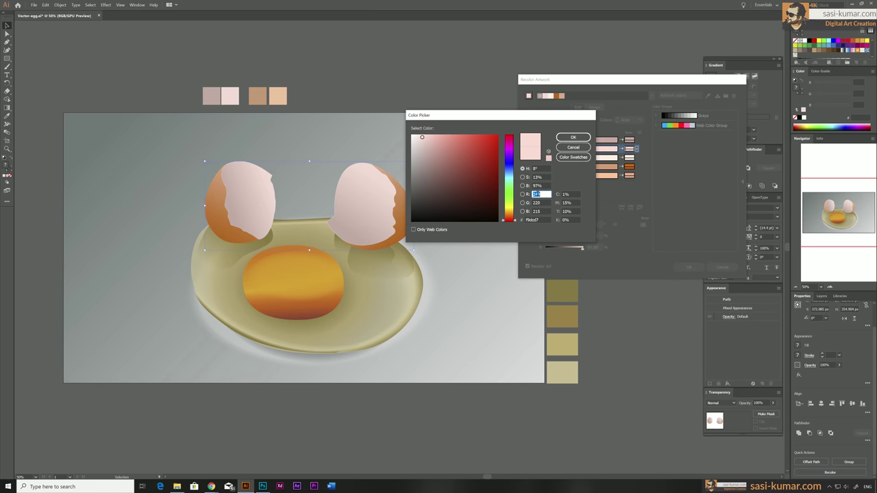
left_click_drag(508, 219, 508, 217)
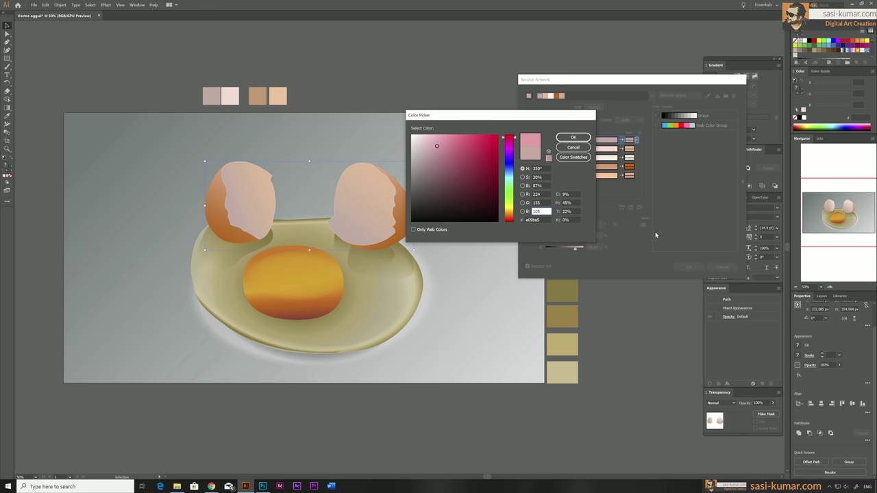
left_click(573, 137)
left_click(689, 266)
Brighten the right shell's gradient with a centred midpoint, then reselect the left eggshell.
left_click_drag(332, 233, 377, 210)
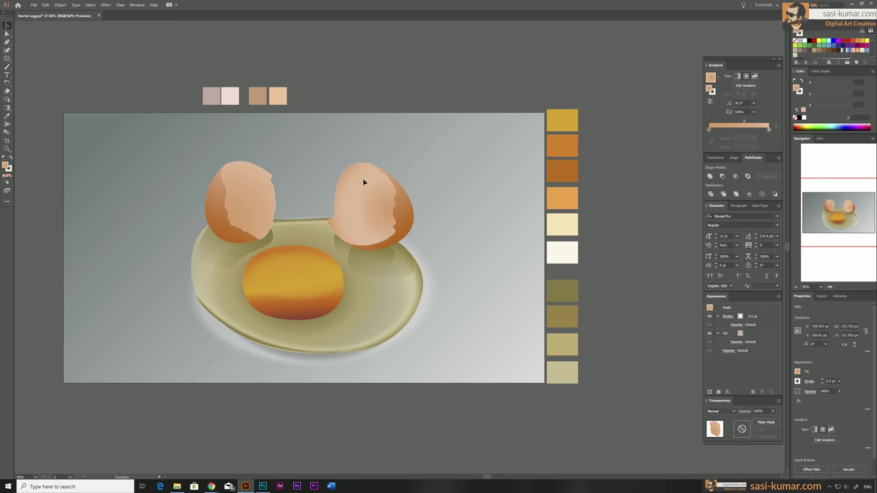
left_click(742, 121)
left_click(7, 33)
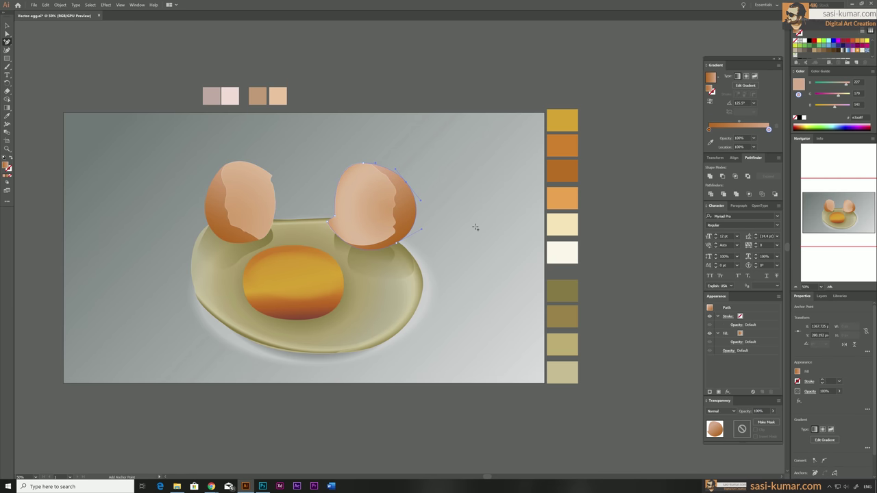
key("a")
left_click(376, 95)
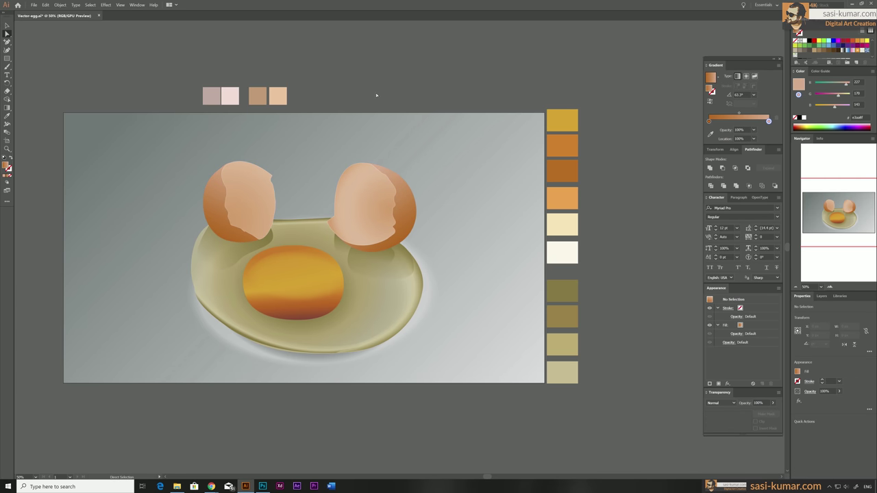
key("ctrl+1")
key("v")
right_click(125, 120)
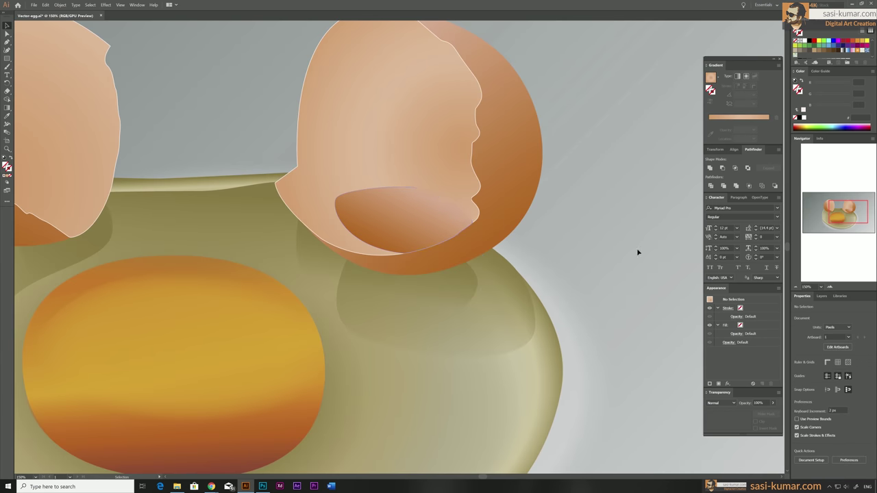
Fill the right shell's inner patch with yellow at 40% opacity.
left_click(433, 213)
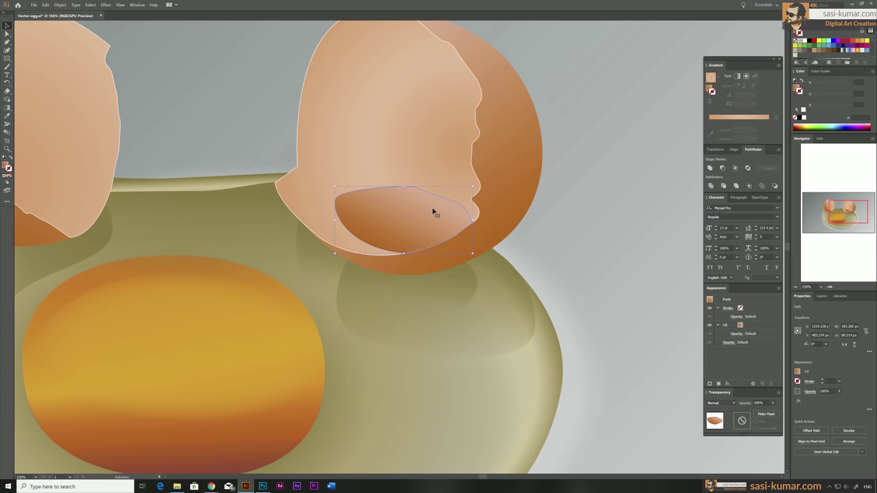
key("ctrl+1")
left_click(283, 326)
left_click(753, 138)
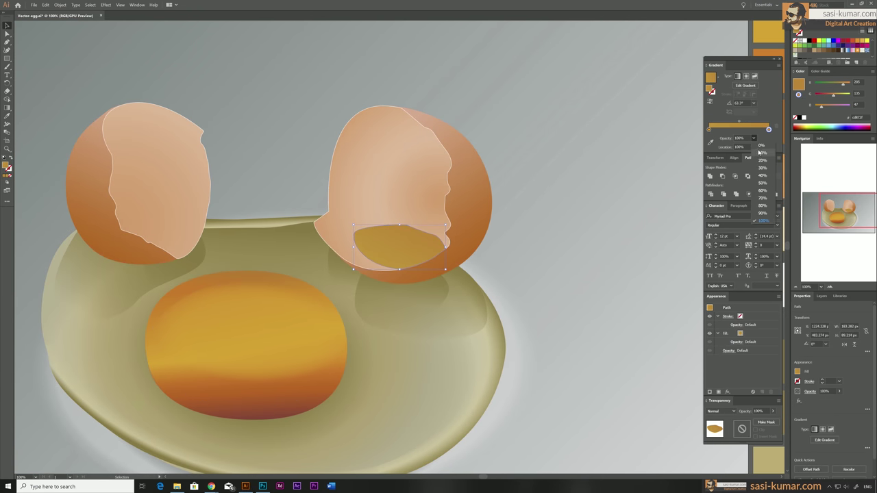
left_click(762, 176)
Adjust the yellow patch's outline and draw its gradient diagonally across it.
key("ctrl+plus")
key("ctrl+plus")
key("ctrl+plus")
key("p")
left_click(502, 266)
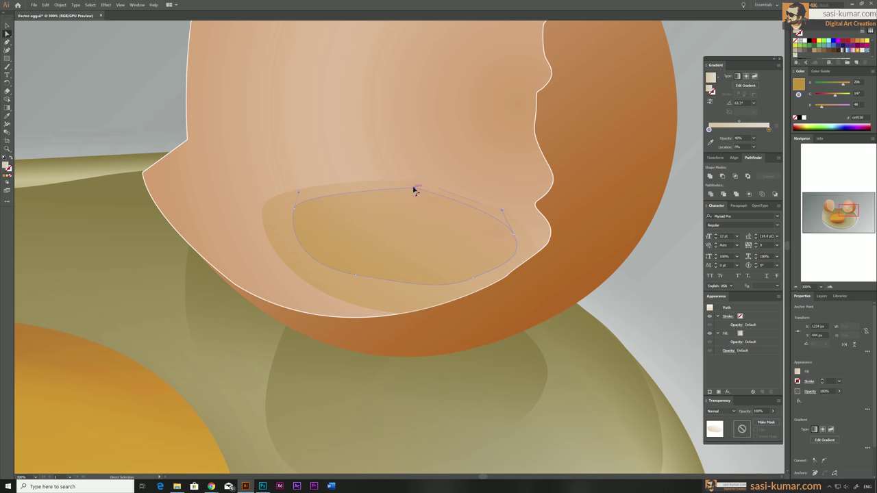
key("g")
left_click_drag(356, 278, 443, 193)
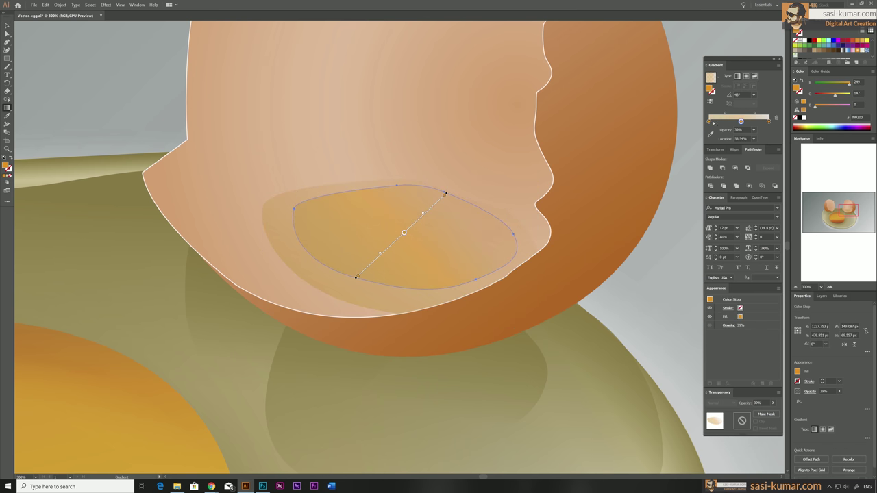
key("ctrl+0")
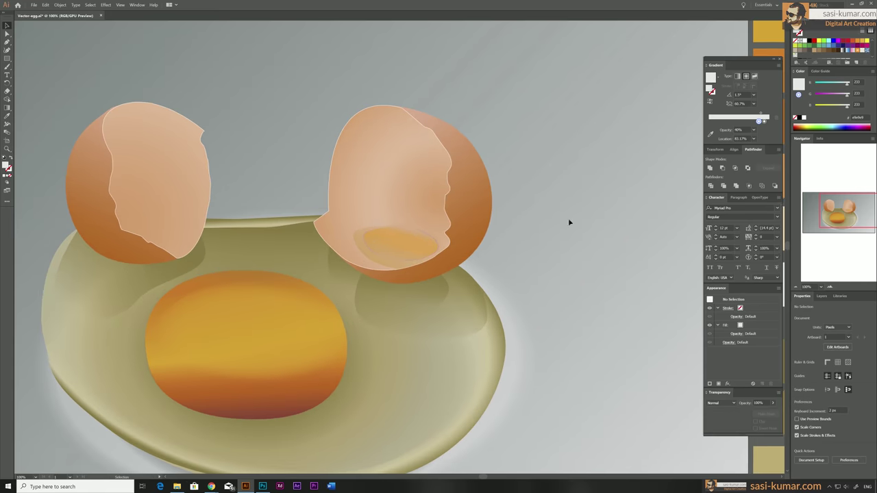
Pen-draw a matching yolk-residue patch inside the left shell and give it the same fill.
key("ctrl+plus")
key("ctrl+plus")
key("p")
left_click(137, 200)
left_click(259, 220)
left_click(156, 289)
key("i")
left_click(188, 164)
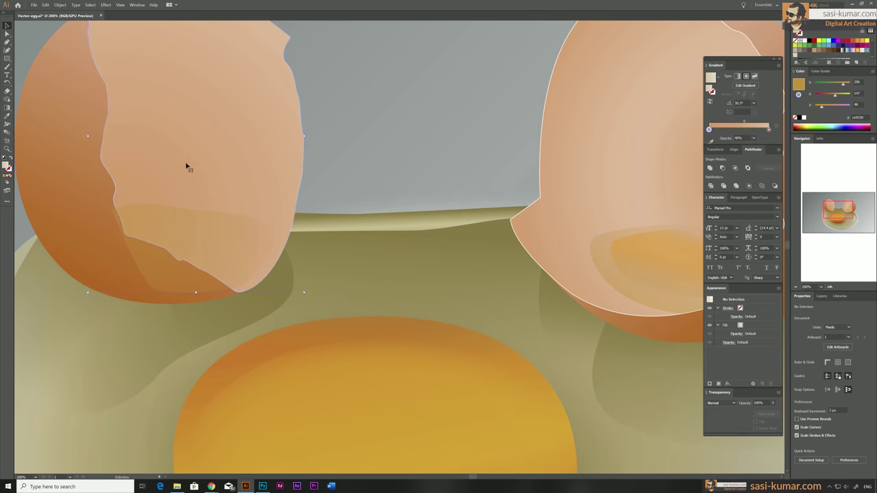
key("ctrl+shift+a")
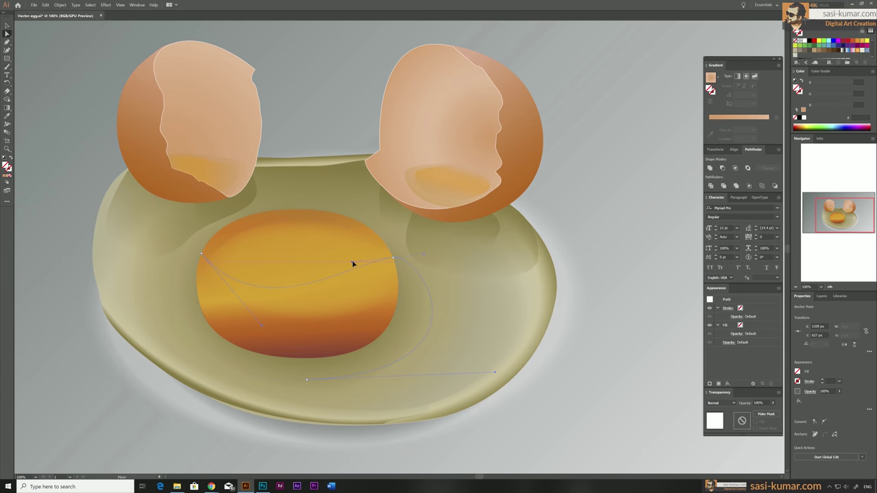
Redraw the yolk-bottom gradient vertically, undoing the last two attempts.
key("g")
left_click_drag(298, 293, 297, 377)
left_click_drag(298, 254, 297, 385)
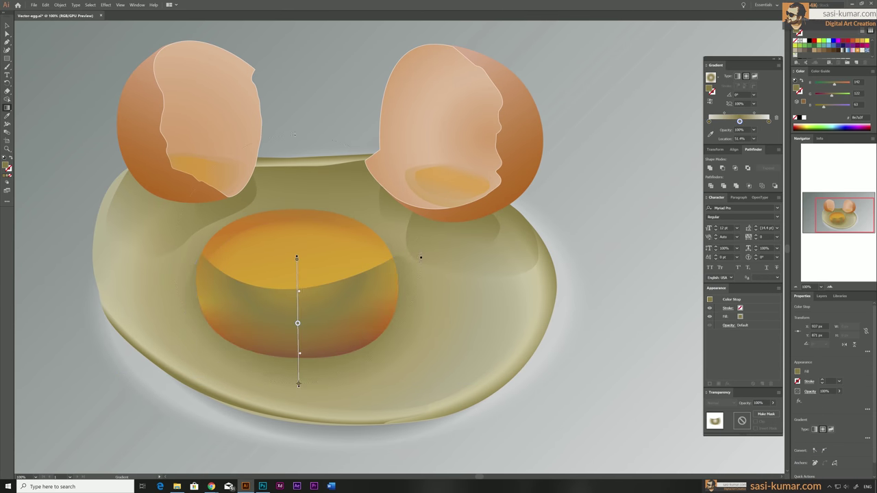
left_click_drag(305, 292, 302, 398)
key("ctrl+z")
key("ctrl+z")
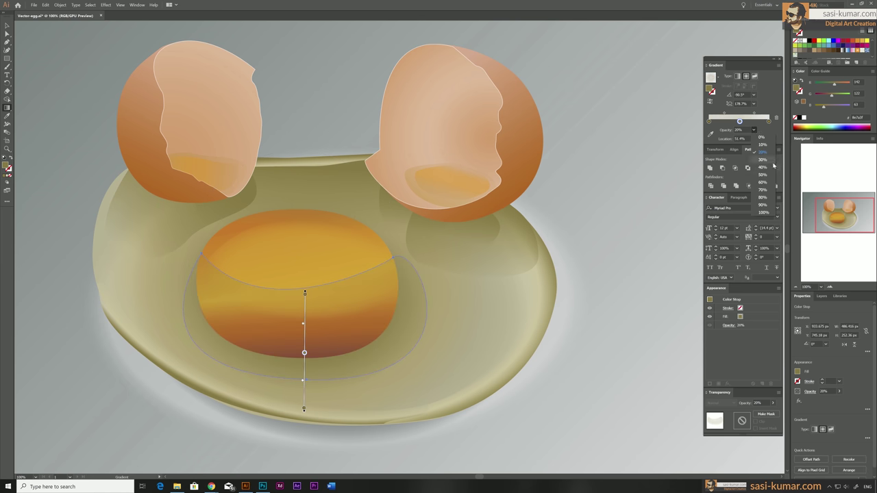
key("ctrl+z")
Adjust the colour and middle stops of the shadow gradient around the yolk.
key("v")
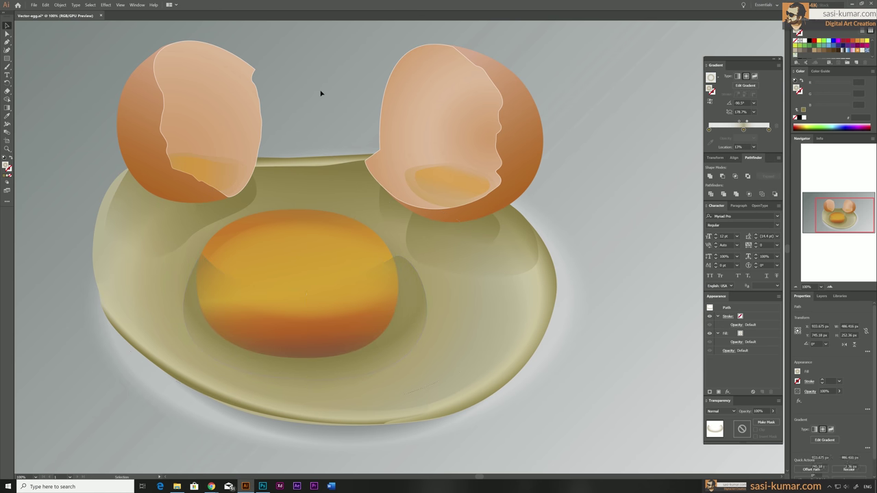
left_click(289, 339)
left_click(414, 309)
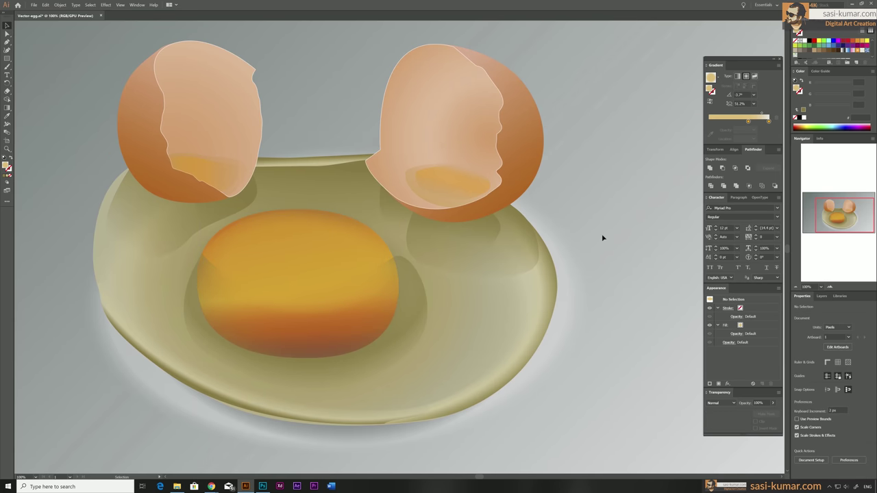
left_click(741, 130)
left_click(737, 131)
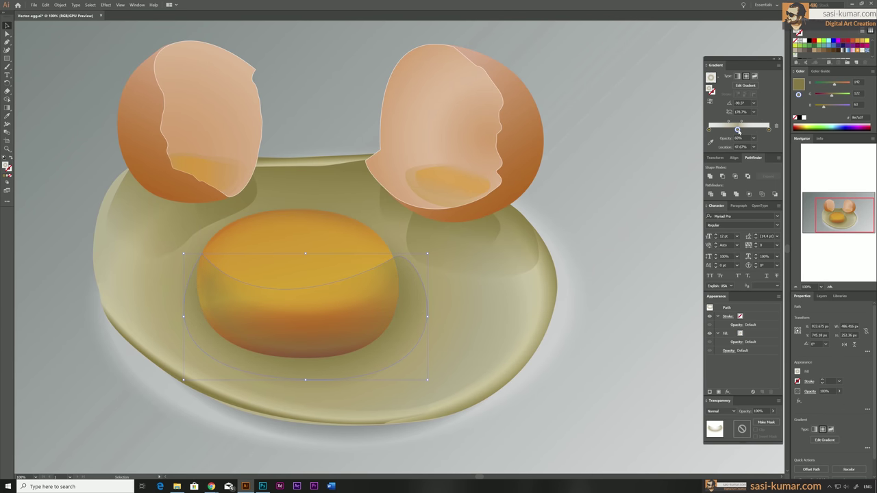
left_click(267, 73)
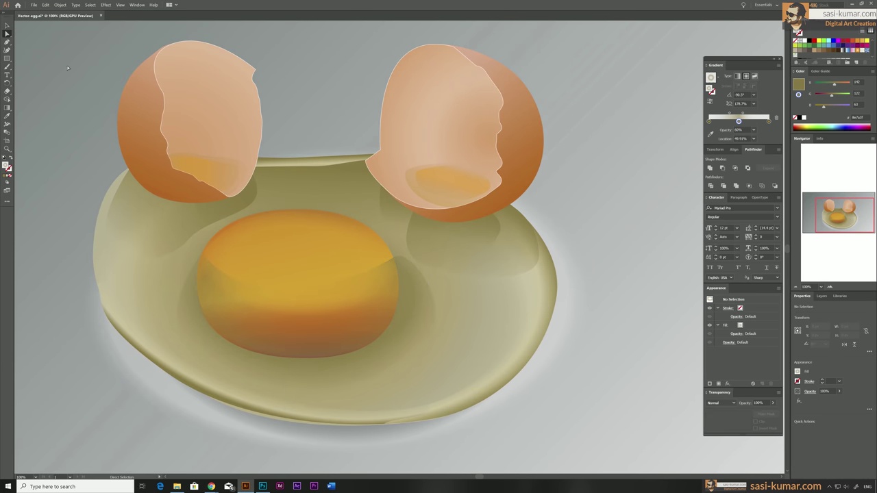
Redraw the yolk's gradient to run vertically at 90°.
left_click(349, 226)
key("g")
key("ctrl+minus")
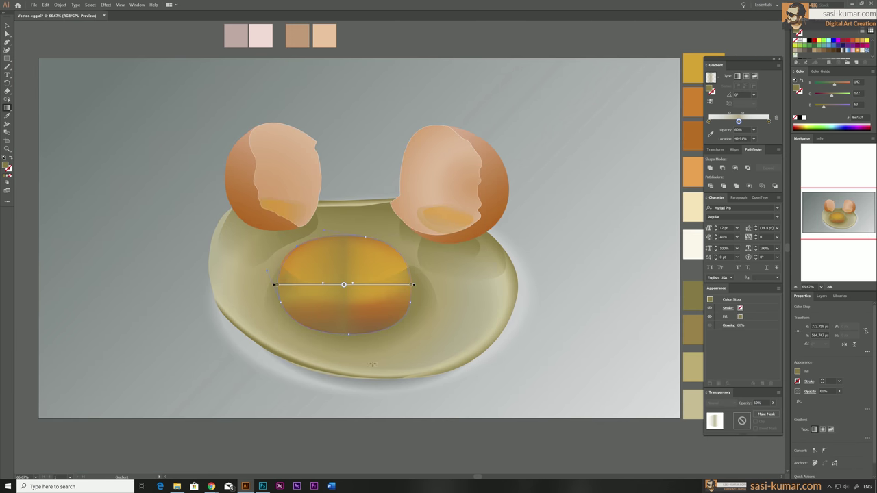
left_click_drag(622, 133, 522, 137)
left_click_drag(243, 337, 243, 239)
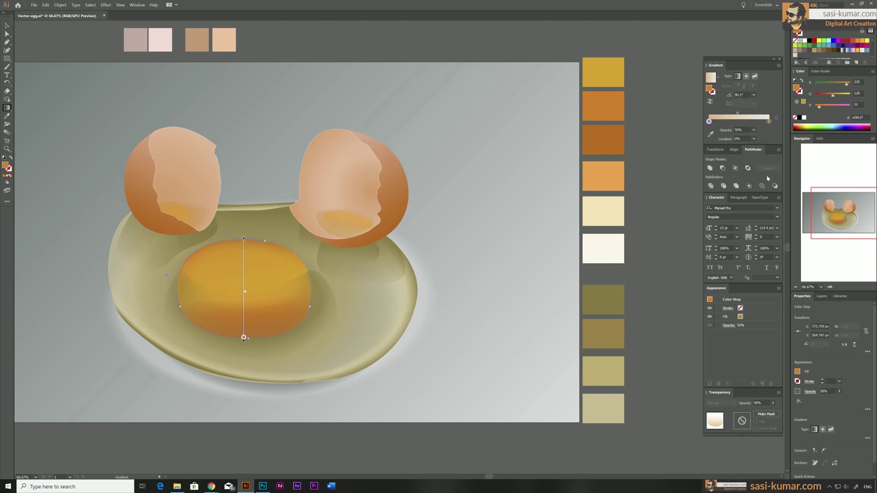
key("v")
key("ctrl+plus")
left_click(303, 352)
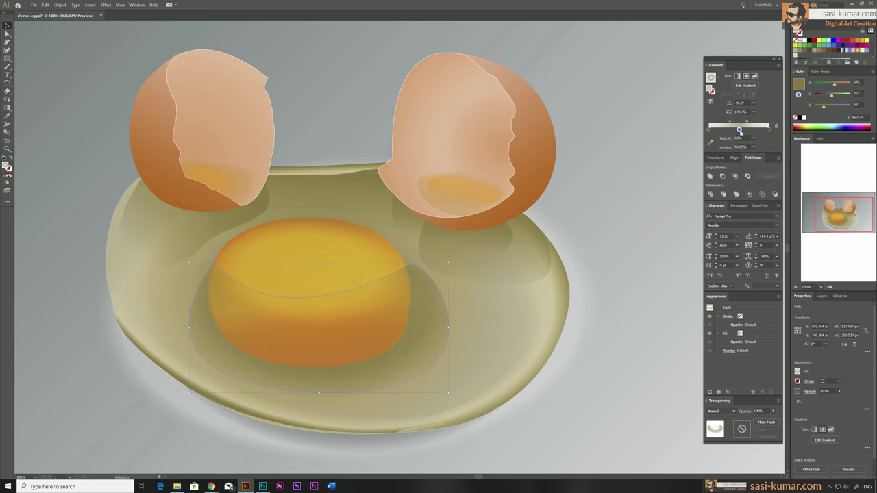
Pen-draw a curved highlight along the egg white's left rim with a gradient across it.
key("p")
left_click(140, 178)
left_click_drag(119, 328, 167, 438)
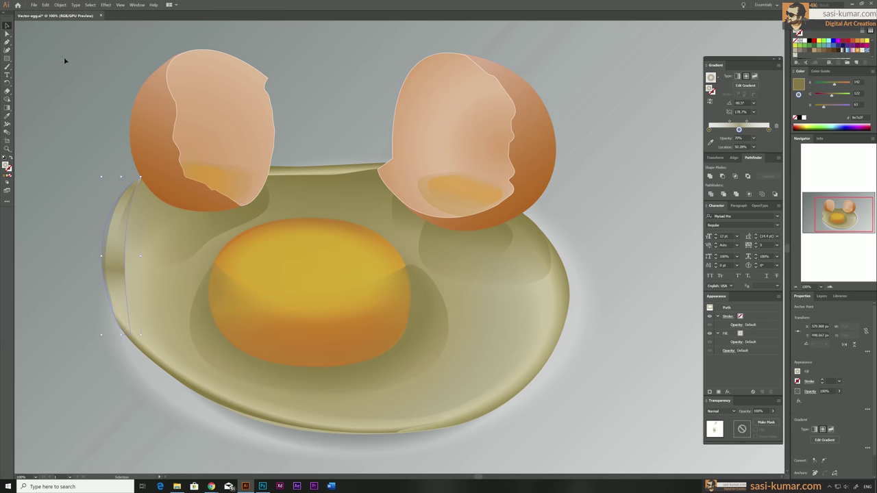
key("g")
left_click_drag(105, 248, 213, 254)
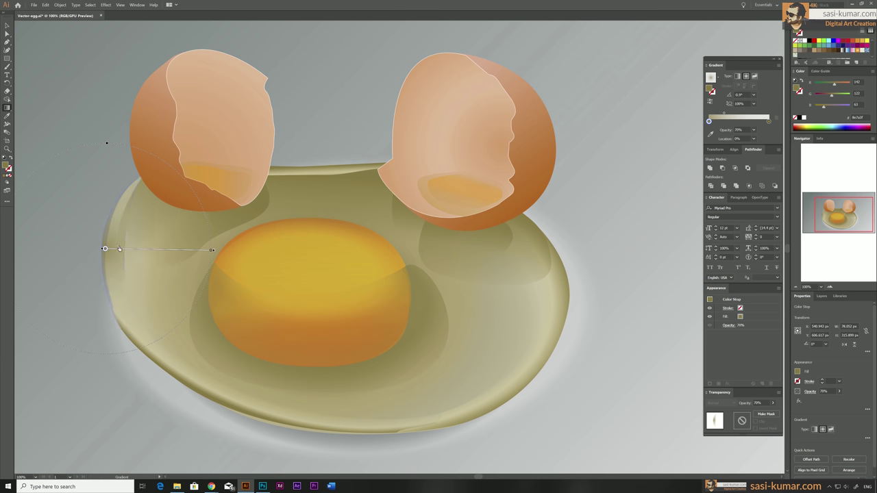
key("p")
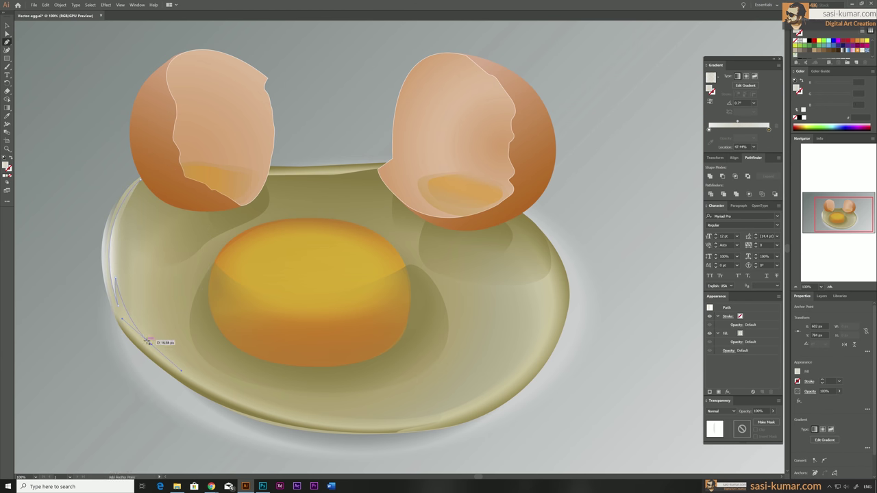
Redraw the rim highlight's gradient, shifting it lower on the shape.
key("g")
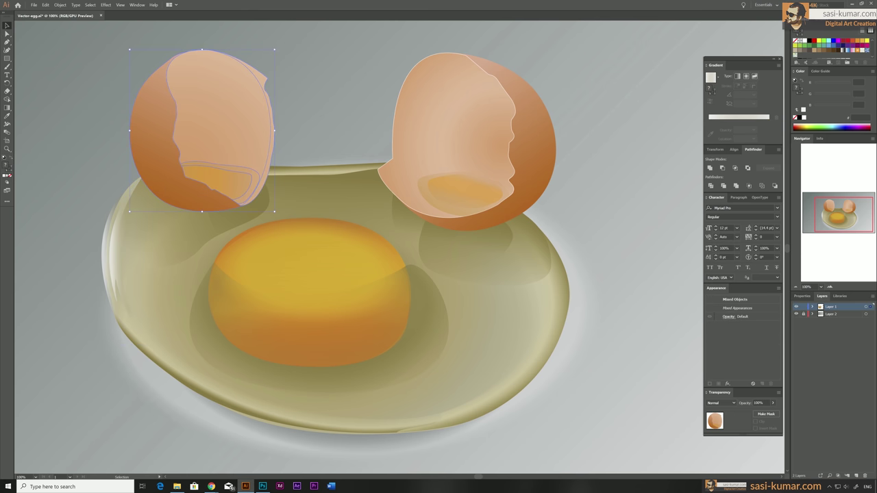
left_click_drag(102, 217, 246, 244)
left_click_drag(115, 214, 114, 261)
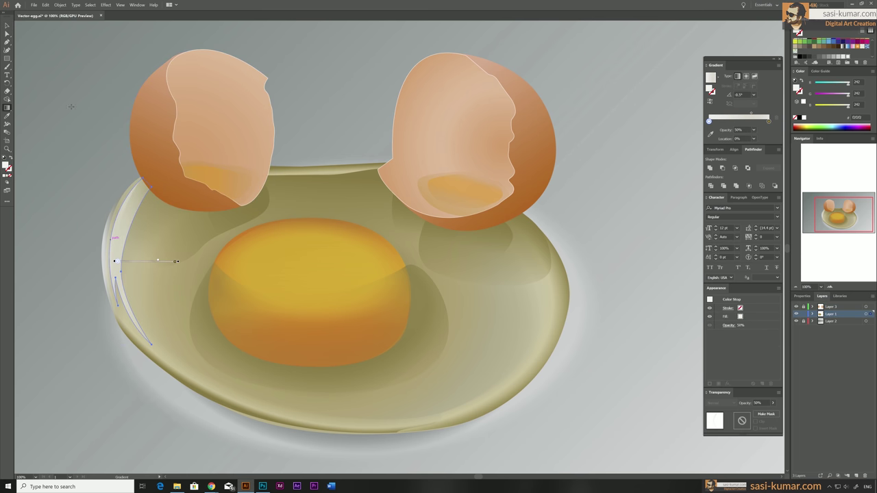
Draw a highlight shape on the egg white, filled cream at 80% opacity.
key("p")
left_click(305, 173)
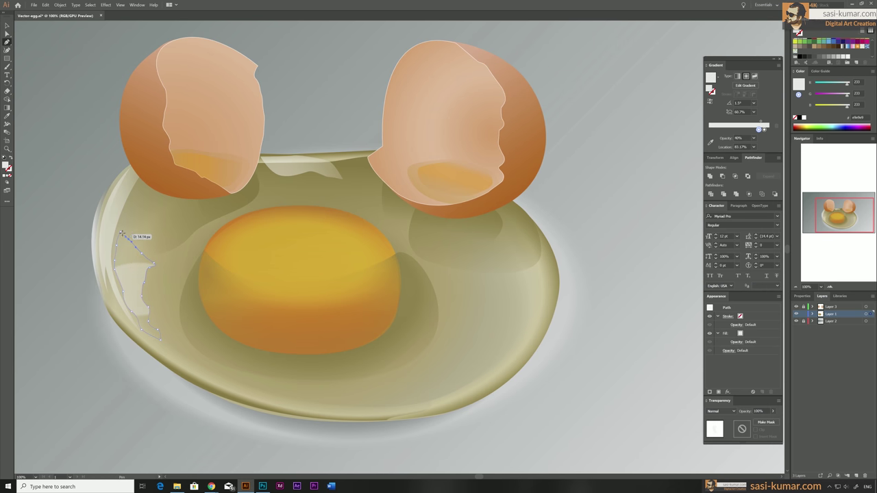
left_click(122, 235)
left_click(74, 240, "ctrl")
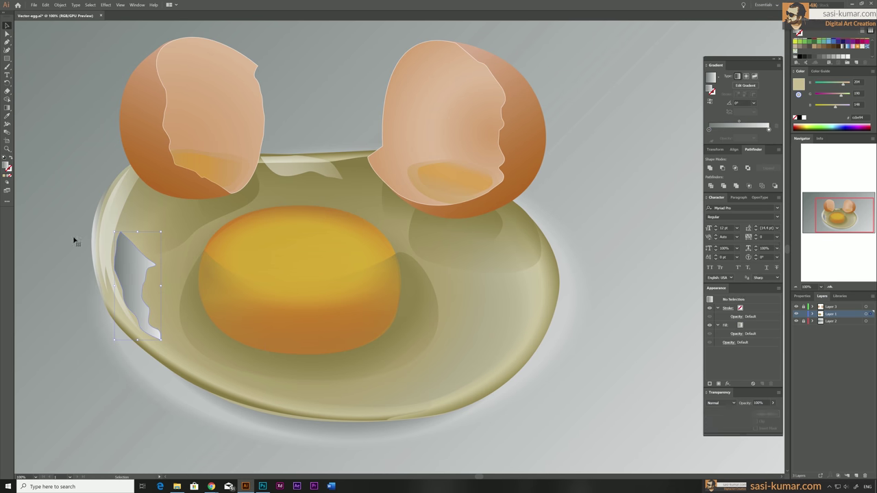
left_click(137, 288)
double_click(6, 165)
left_click(574, 138)
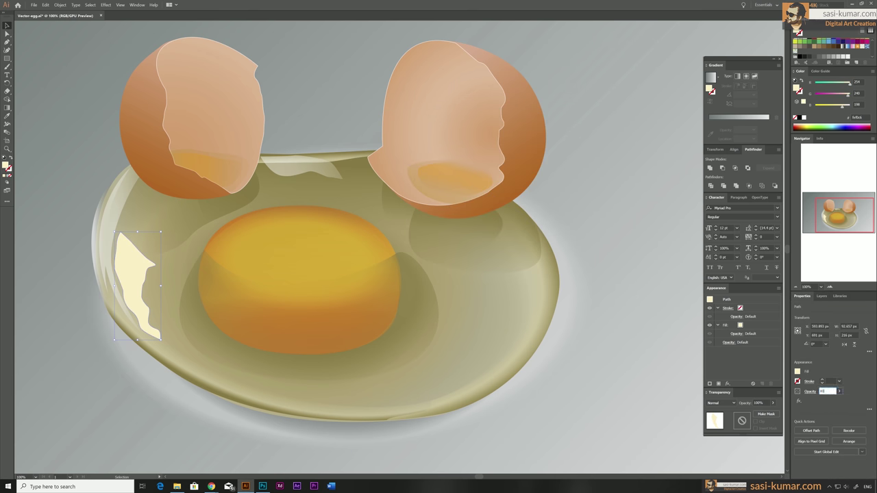
key("Return")
left_click(87, 128)
Start drawing a long curved white highlight shape along the yolk's base.
key("p")
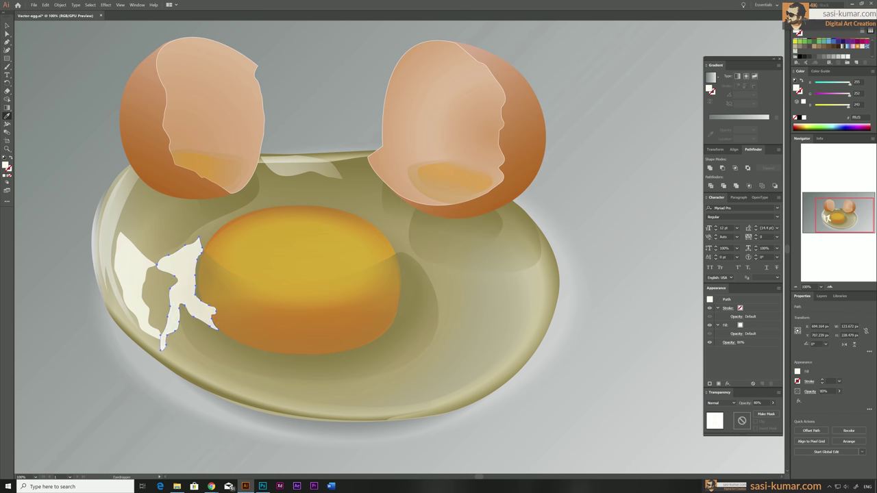
scroll(121, 376, "up", 2)
left_click(221, 320)
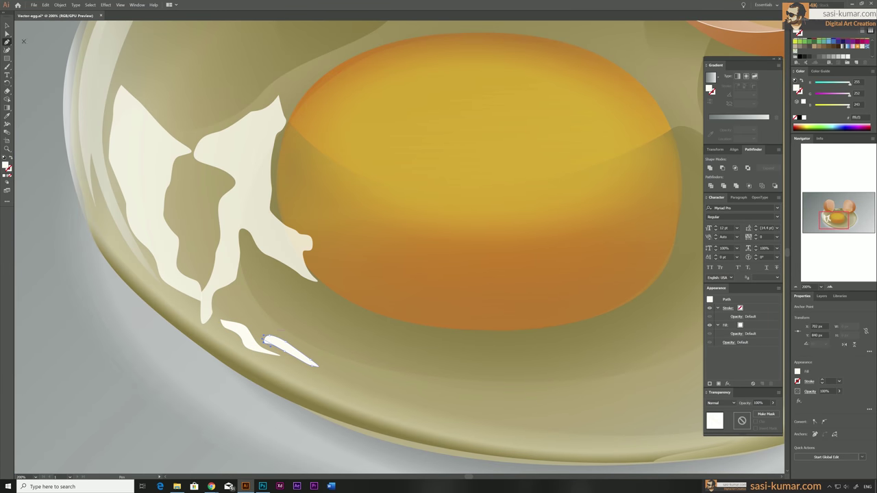
scroll(251, 389, "up", 2)
scroll(102, 308, "up", 1)
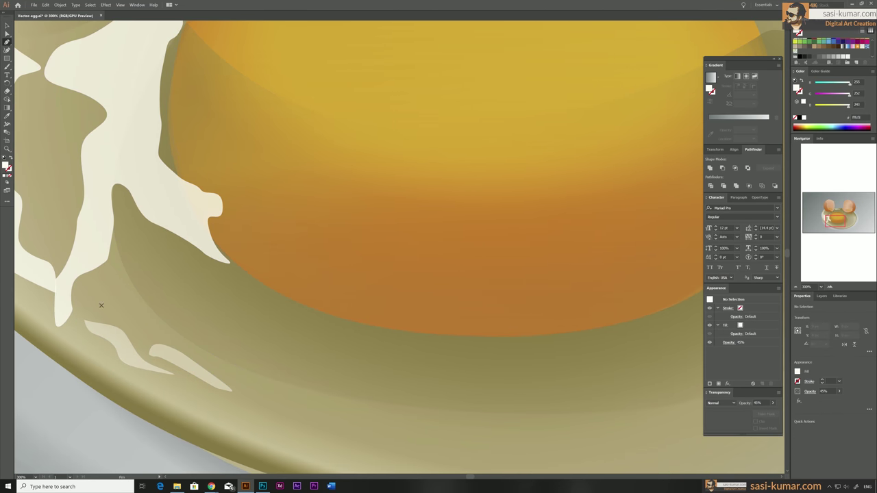
left_click(233, 268)
left_click_drag(340, 226, 386, 238)
scroll(386, 238, "down", 2)
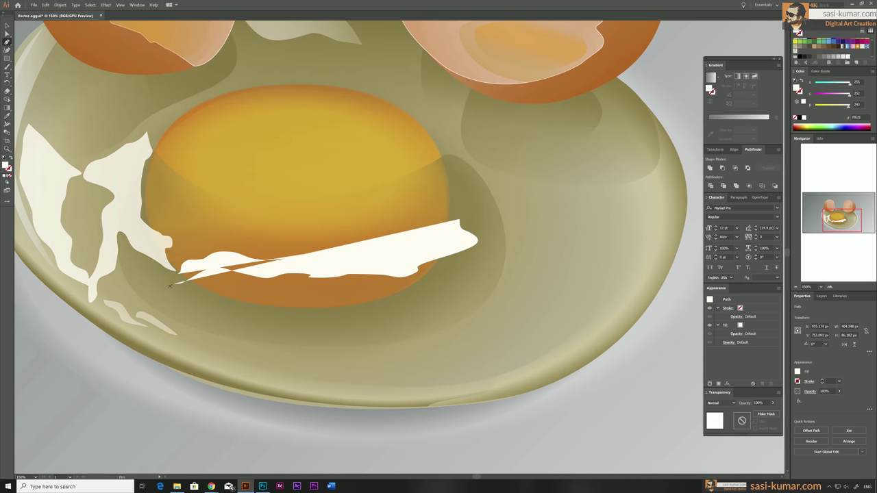
Turn the long white shape into a white outline and apply a Roughen effect.
left_click(479, 272)
key("shift+x")
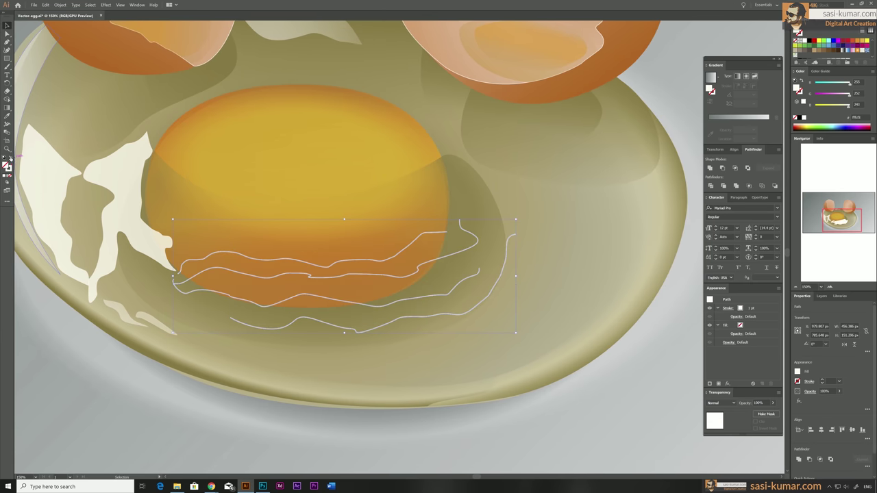
left_click(105, 5)
left_click(194, 80)
left_click_drag(406, 78, 407, 78)
key("Return")
Give the wavy strokes a thick width profile at 45% opacity, moved up under the yolk.
left_click(809, 381)
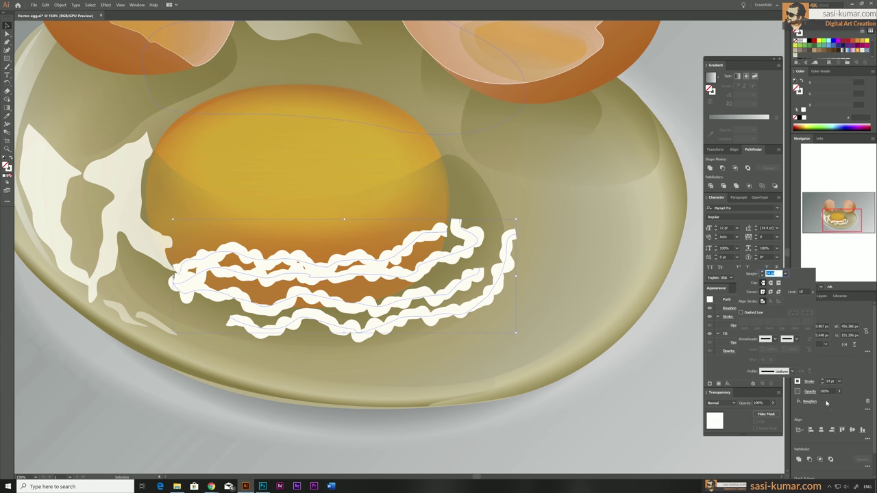
left_click(774, 371)
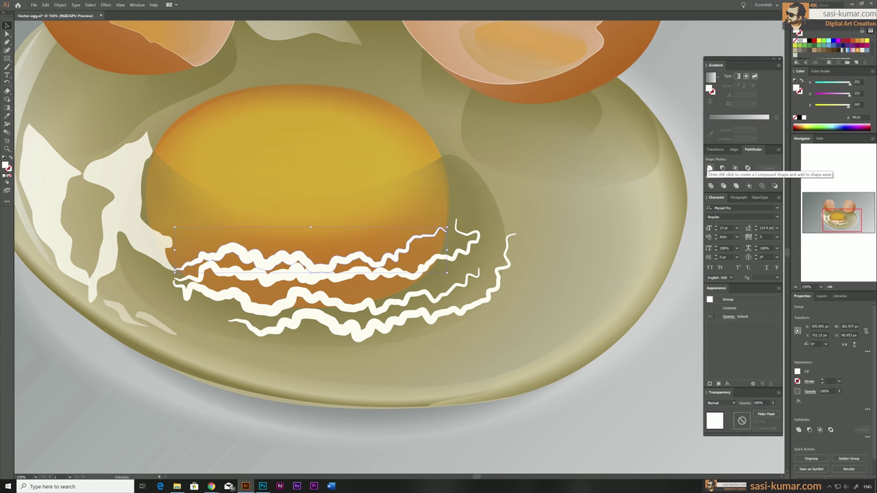
left_click(261, 304)
left_click_drag(288, 325, 257, 302)
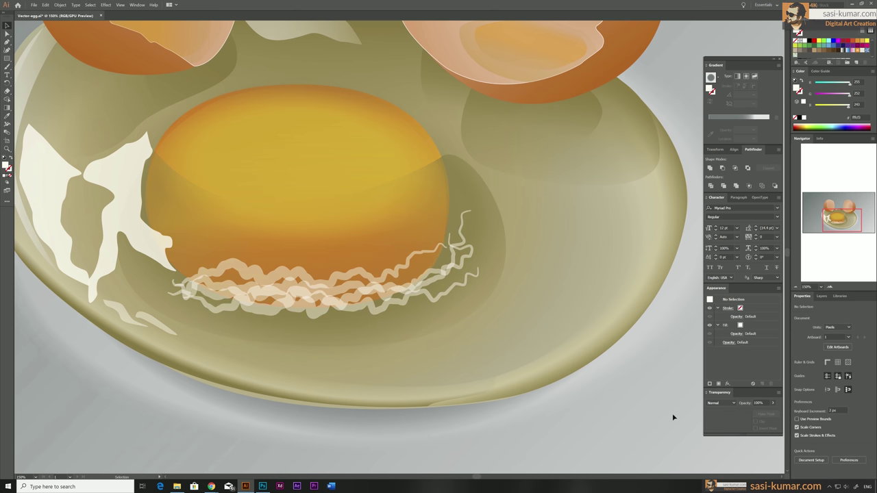
left_click(257, 300, "shift")
left_click(546, 391)
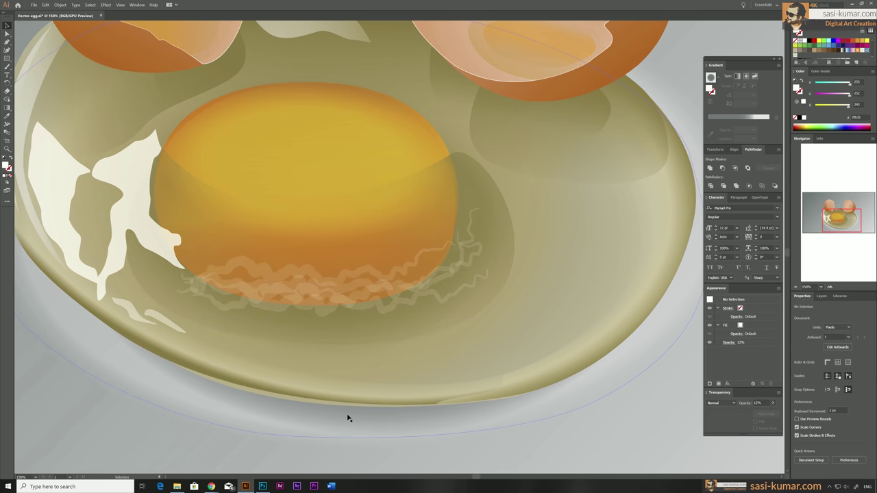
Pen-draw a small highlight shape beside the yolk.
scroll(308, 174, "up", 3)
key("p")
left_click_drag(190, 226, 153, 262)
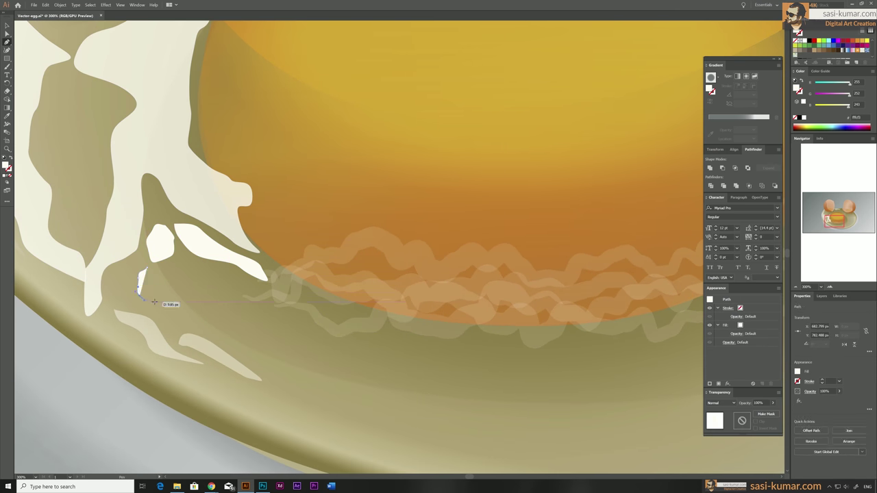
key("v")
key("ctrl+minus")
key("ctrl+minus")
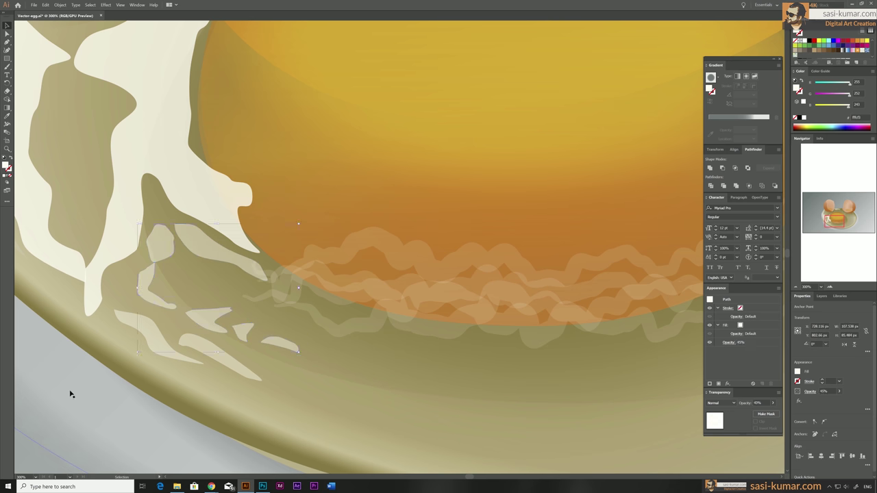
key("ctrl+minus")
key("ctrl+minus")
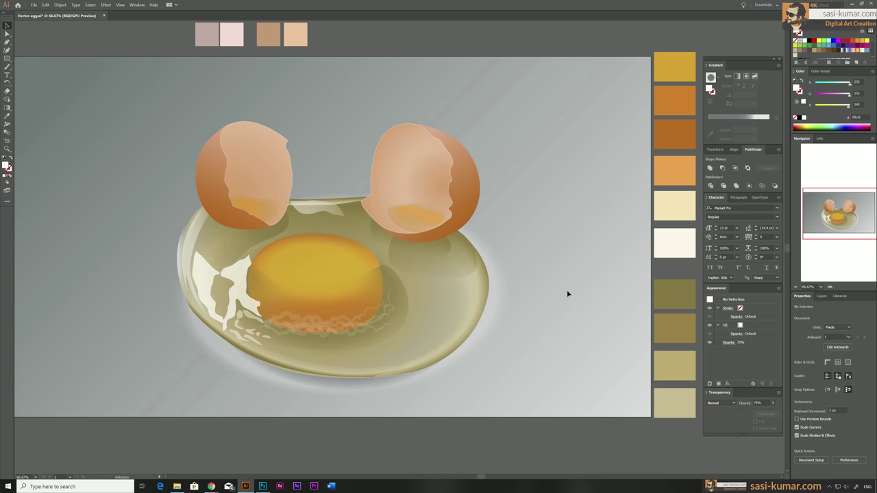
Copy the egg-white gradient onto the small leaf-shaped highlight with the Eyedropper.
key("ctrl+plus")
key("ctrl+plus")
left_click(161, 294)
key("i")
left_click(522, 185)
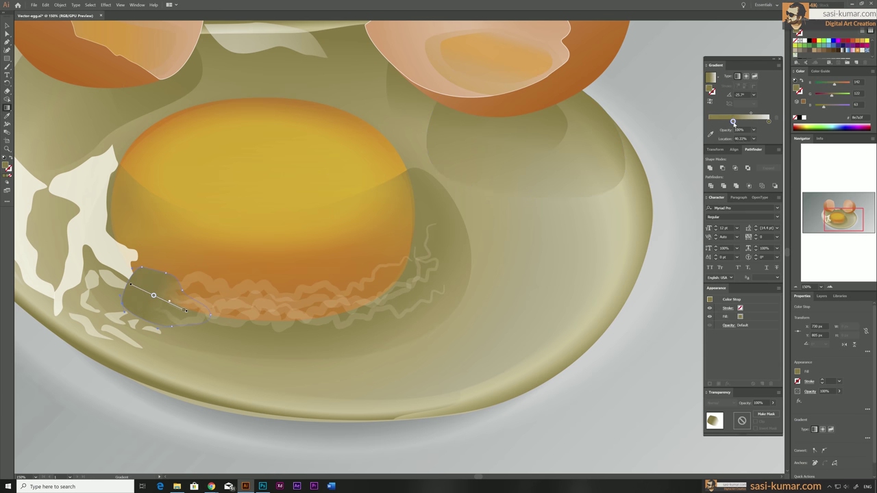
key("v")
key("ctrl+shift+a")
key("ctrl+minus")
key("ctrl+minus")
Check the faint highlight group along the yolk edge, then leave nothing selected.
key("ctrl+1")
key("a")
left_click(396, 263)
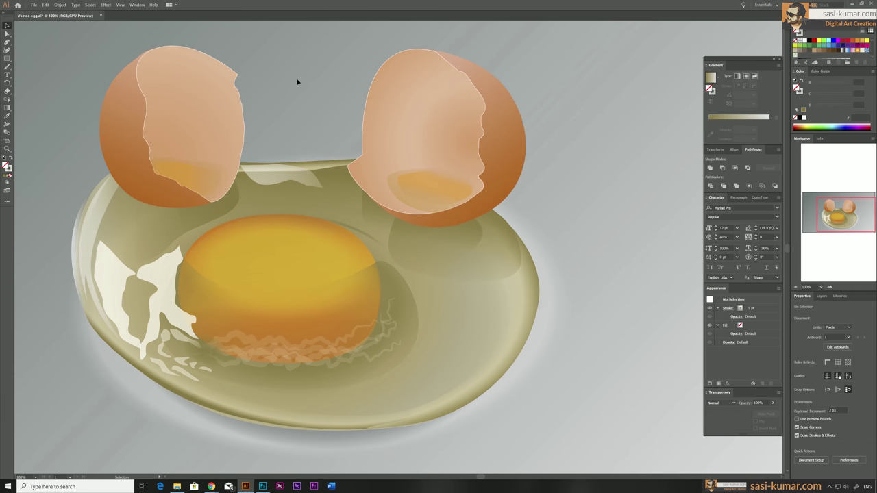
key("v")
left_click(356, 234)
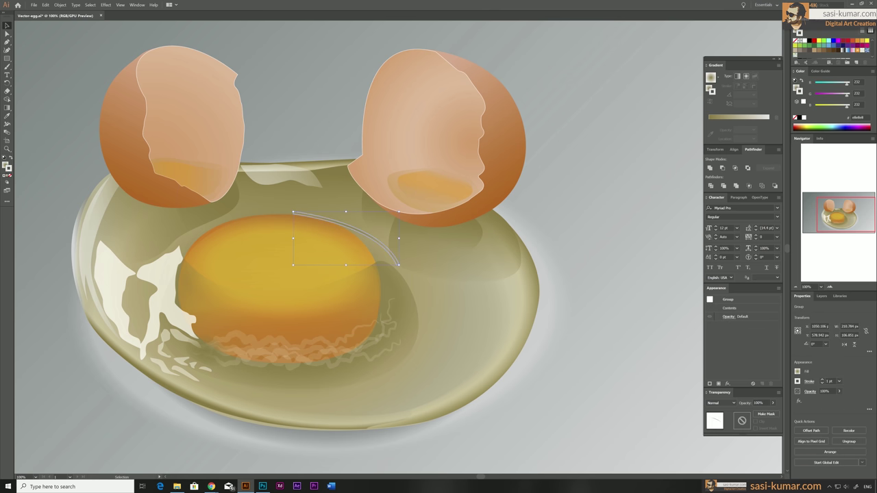
key("ctrl+shift+a")
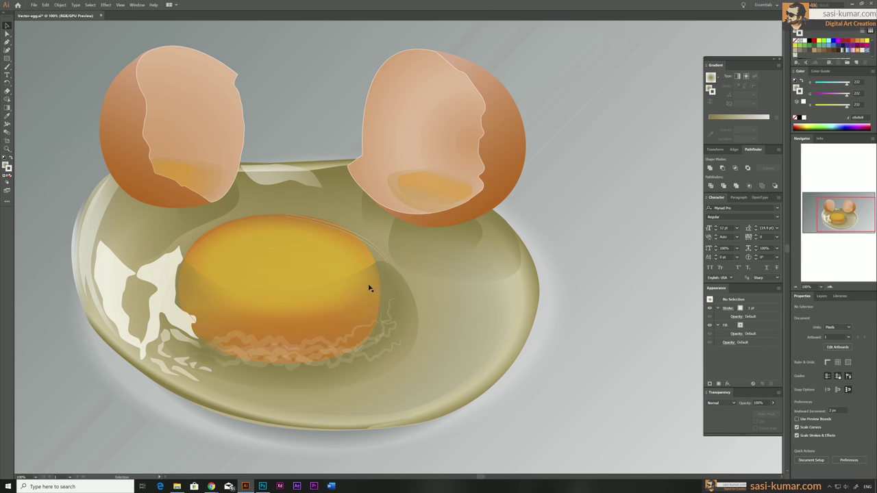
key("ctrl+minus")
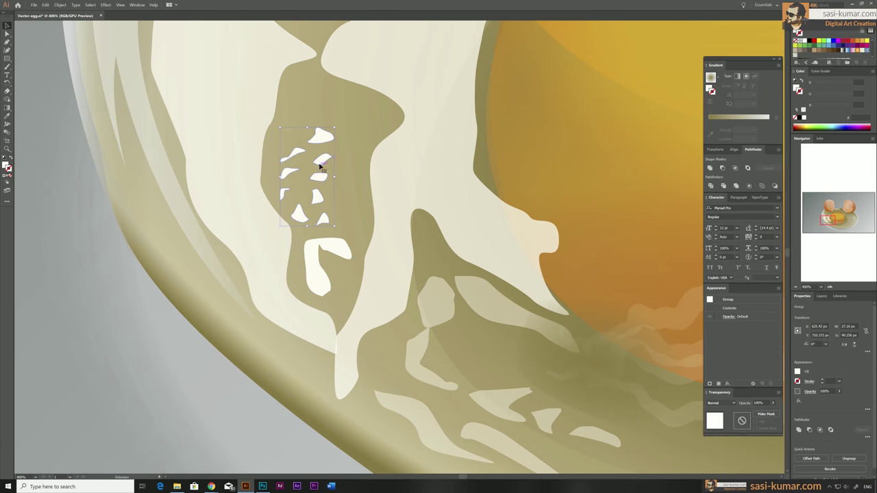
Rearrange the white speckles inside the isolated speckle group into a denser cluster.
double_click(329, 141)
left_click_drag(318, 167, 329, 135)
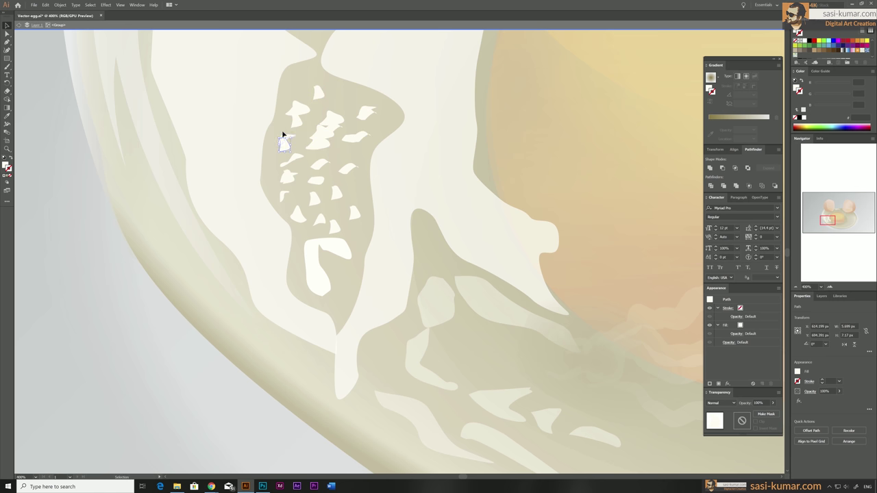
double_click(71, 115)
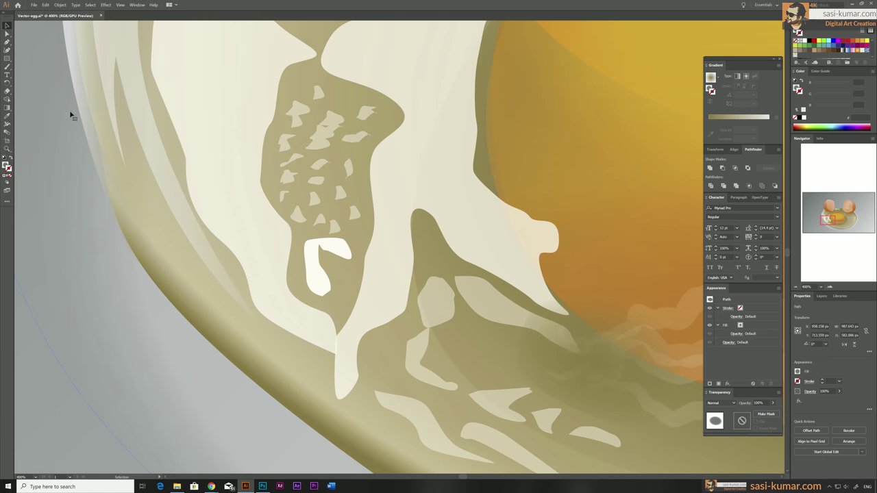
type("45")
key("ctrl+0")
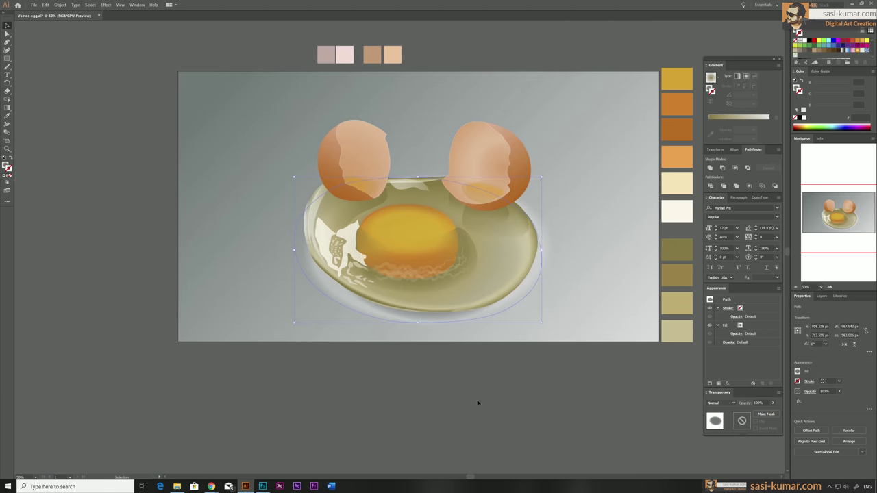
Resize the thin line along the yolk's base inside the yolk-edge highlight group.
key("ctrl+1")
key("v")
left_click(420, 274)
double_click(420, 278)
left_click_drag(420, 277, 391, 280)
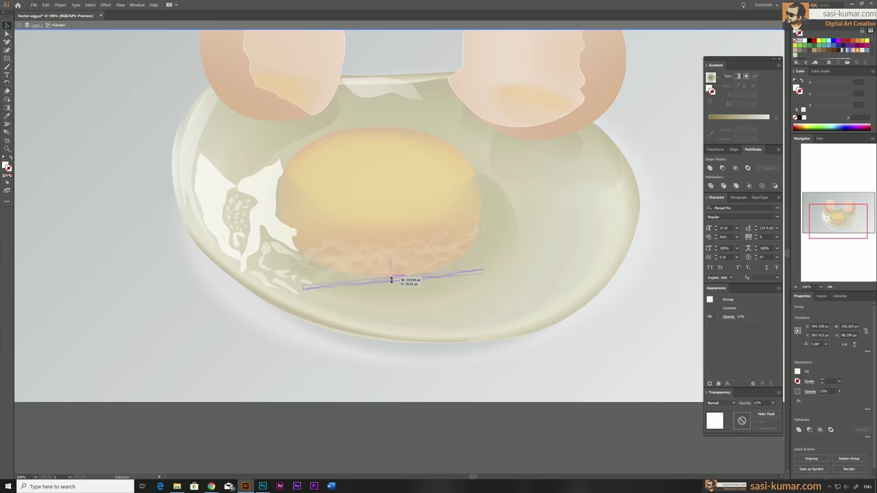
double_click(539, 363)
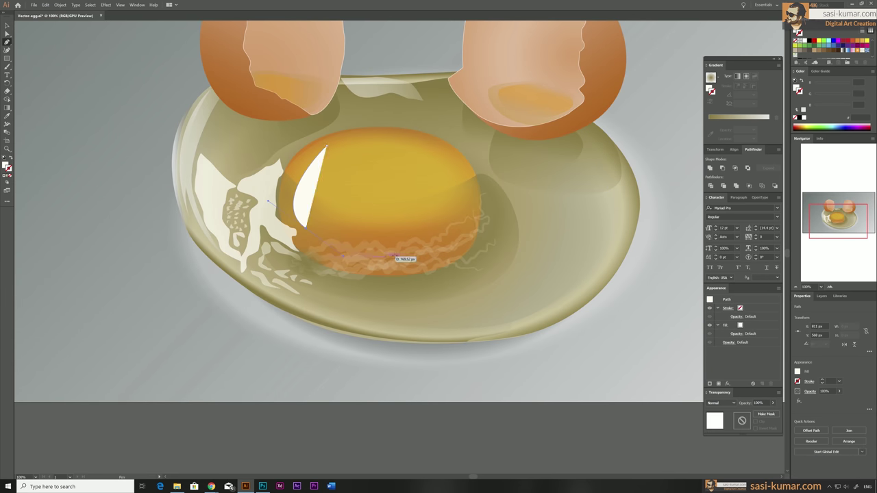
Lay a yellow linear gradient across the yolk overlay so its upper part glows lighter.
left_click(328, 150)
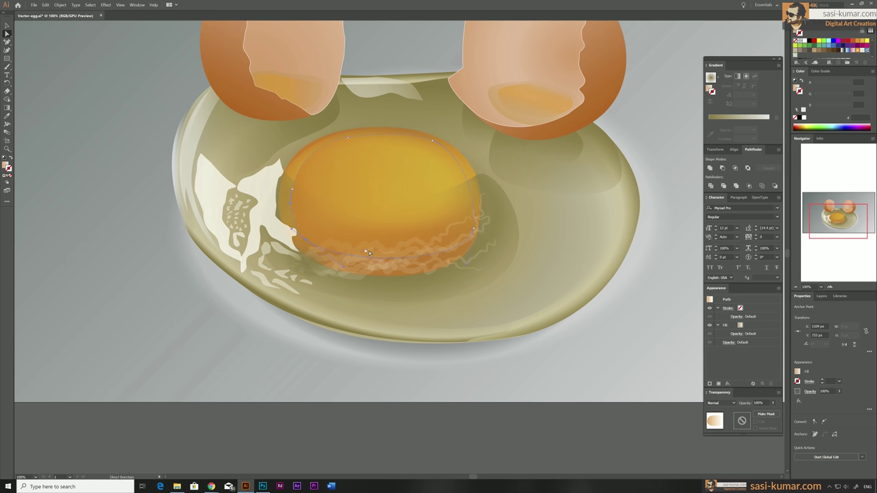
left_click_drag(402, 191, 367, 267)
left_click(844, 97)
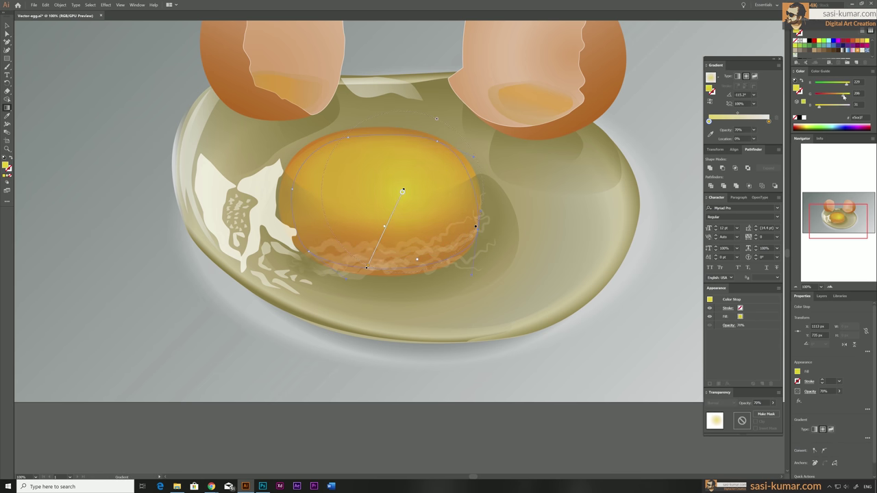
key("a")
left_click(282, 180)
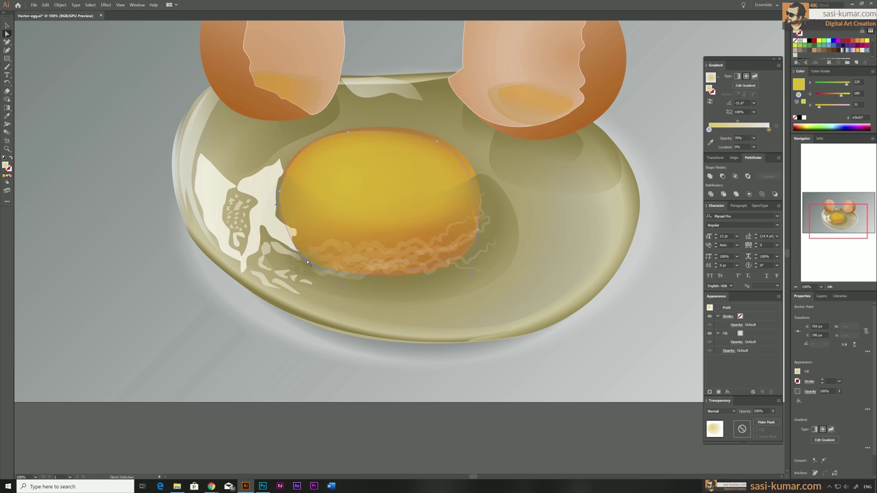
right_click(265, 195)
left_click(391, 354)
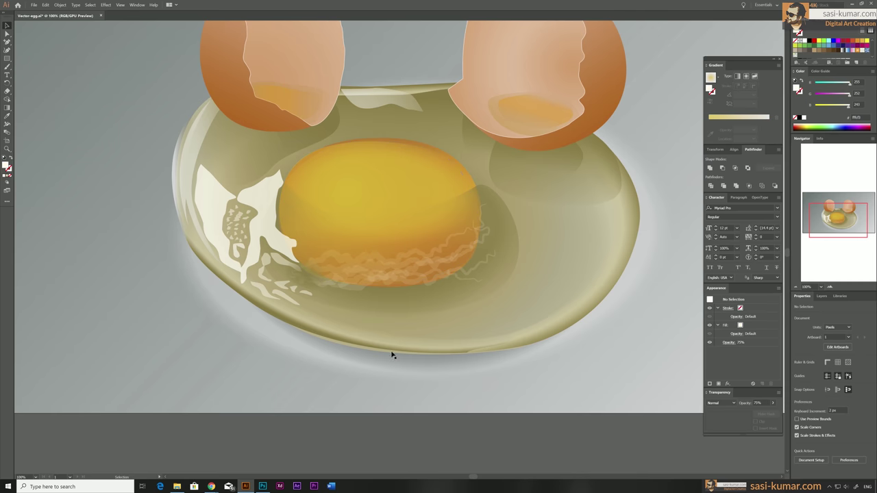
Draw a light shape on the yolk's upper-left edge and soften it with Gaussian Blur.
scroll(397, 288, "up", 1, "alt")
key("p")
left_click(222, 216)
left_click(238, 139)
left_click(105, 5)
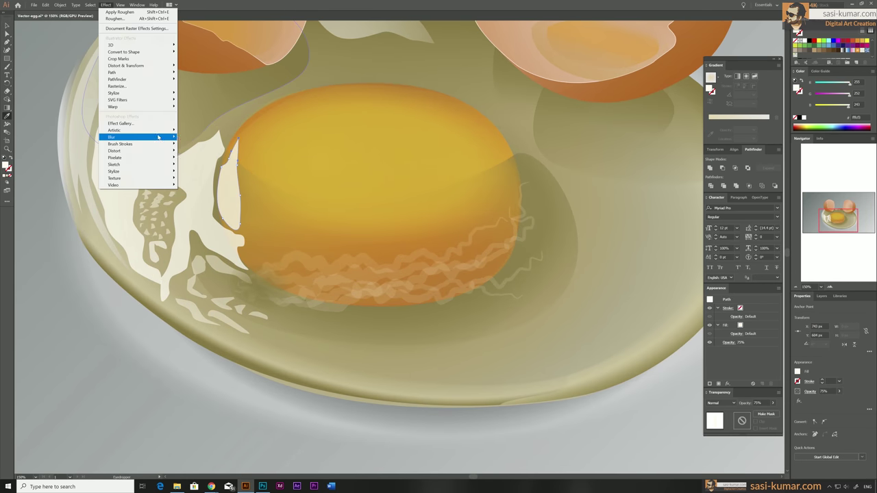
left_click(195, 136)
left_click_drag(486, 121, 479, 123)
key("Return")
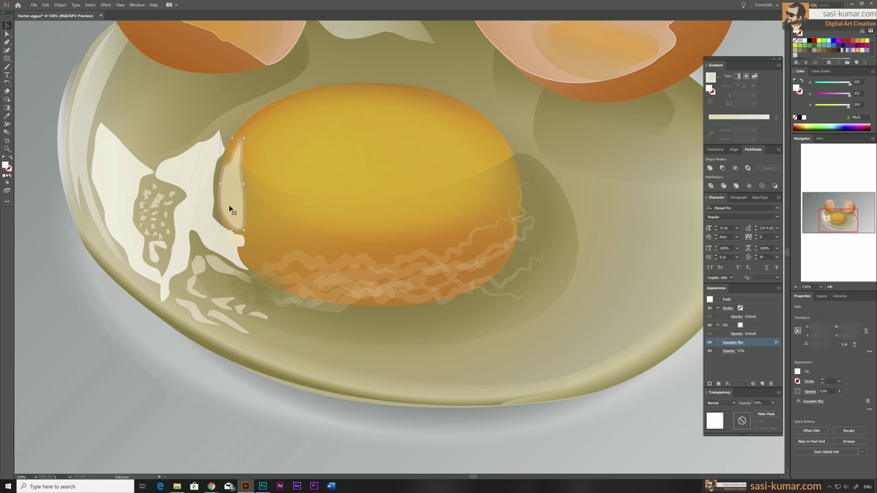
key("ctrl+shift+a")
Adjust the small highlight shapes on the yolk and reapply the Gaussian blur.
key("p")
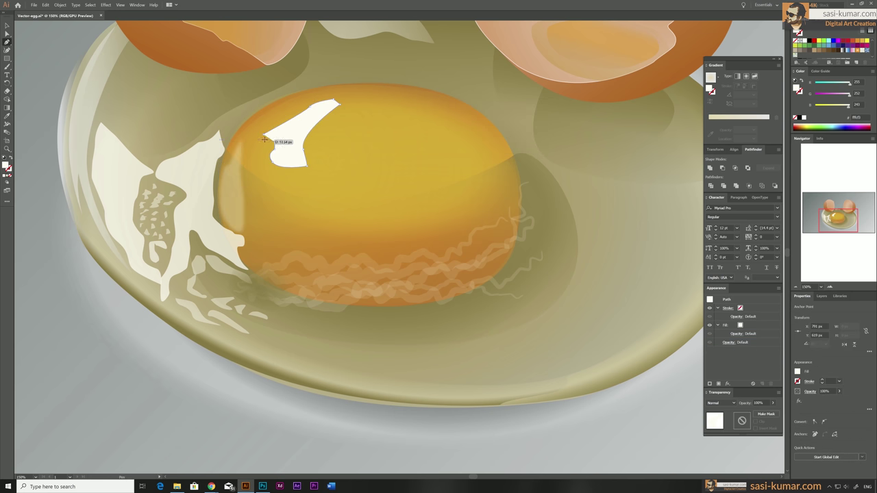
key("a")
left_click(284, 154)
key("ctrl+plus")
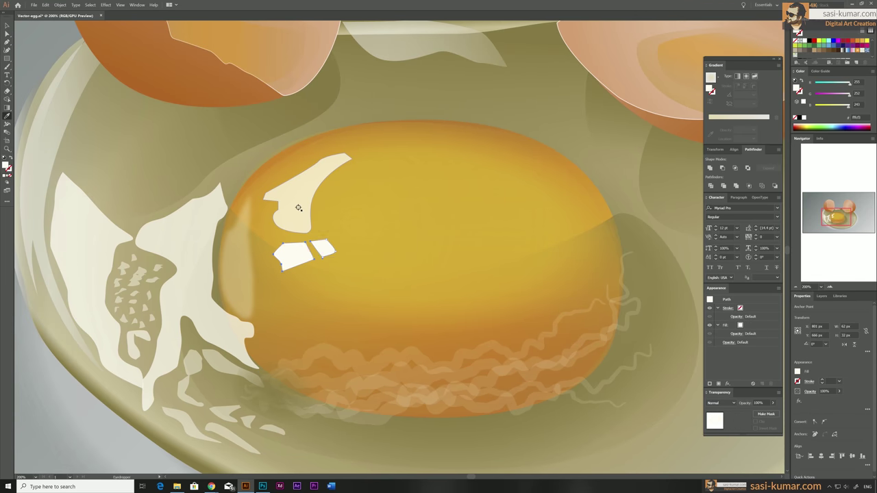
key("ctrl+shift+a")
key("p")
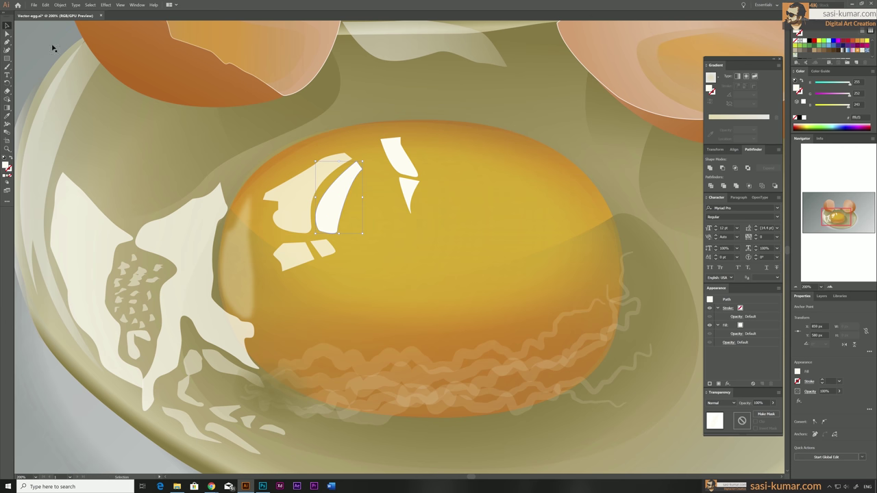
key("ctrl+shift+e")
left_click(733, 342)
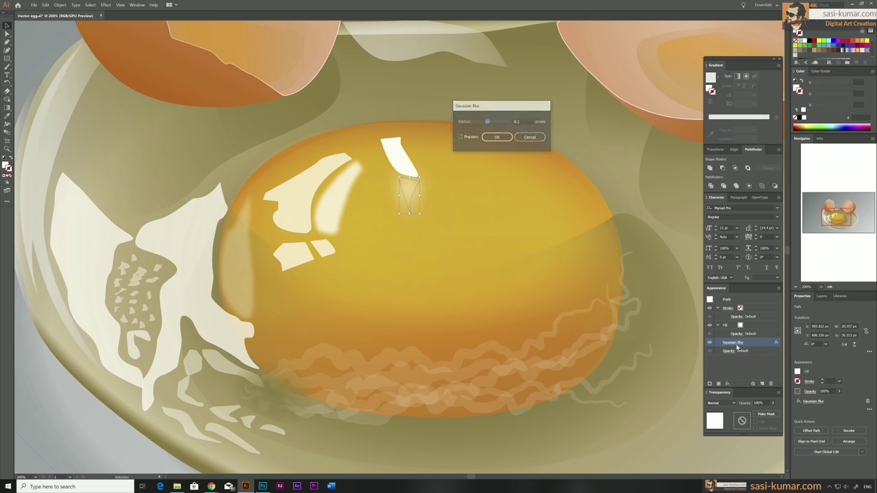
key("Return")
key("ctrl+shift+a")
Blur the curved rim highlight along the yolk's top edge.
key("ctrl+0")
key("ctrl+1")
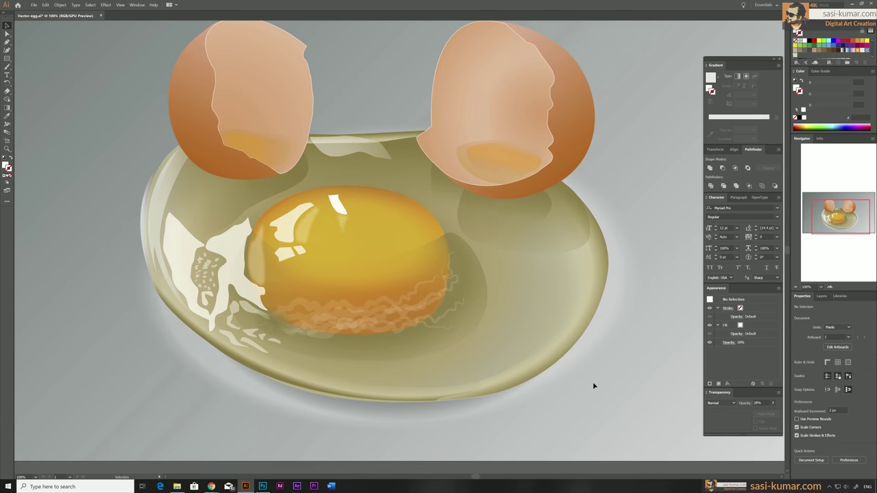
key("ctrl+plus")
key("ctrl+alt+shift+e")
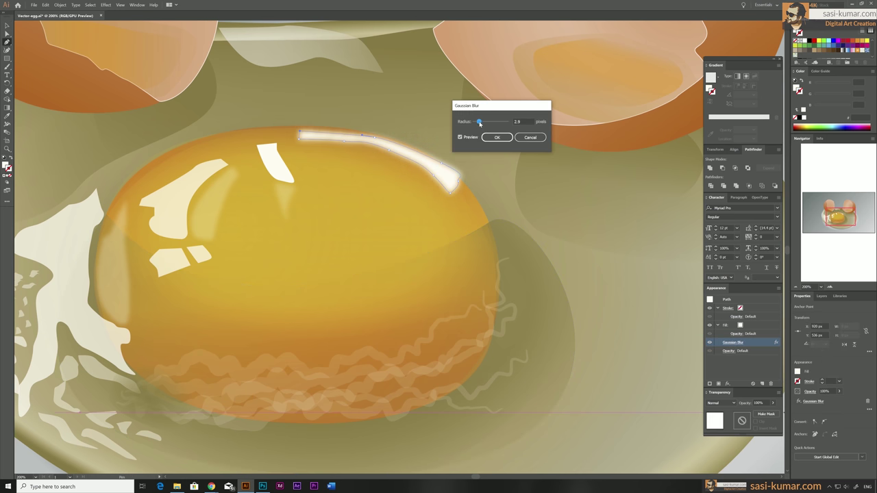
key("Return")
key("ctrl+shift+a")
key("ctrl+0")
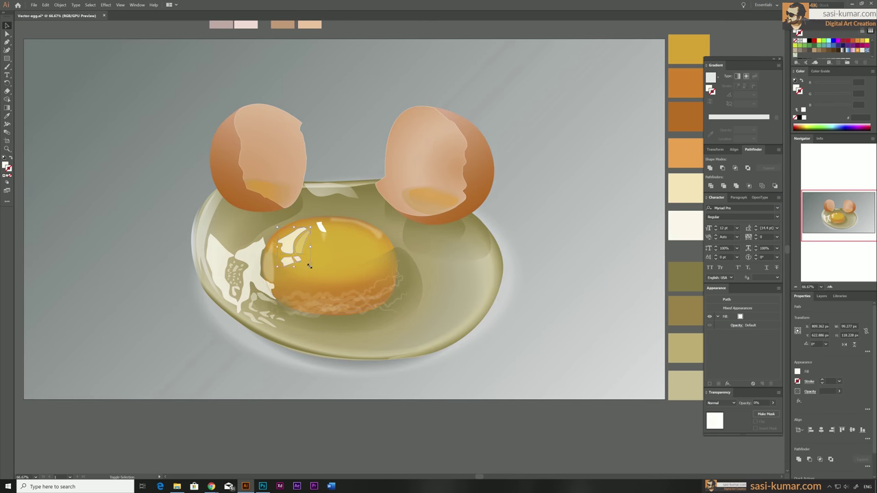
Fill the yolk shadow with an orange gradient and Pen-draw a curved shading shape over it.
scroll(579, 285, "up", 1)
left_click(345, 297)
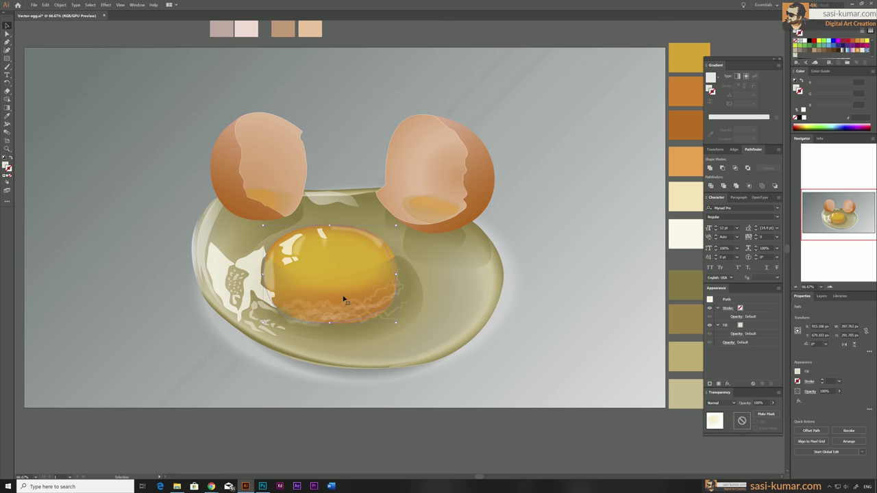
key("period")
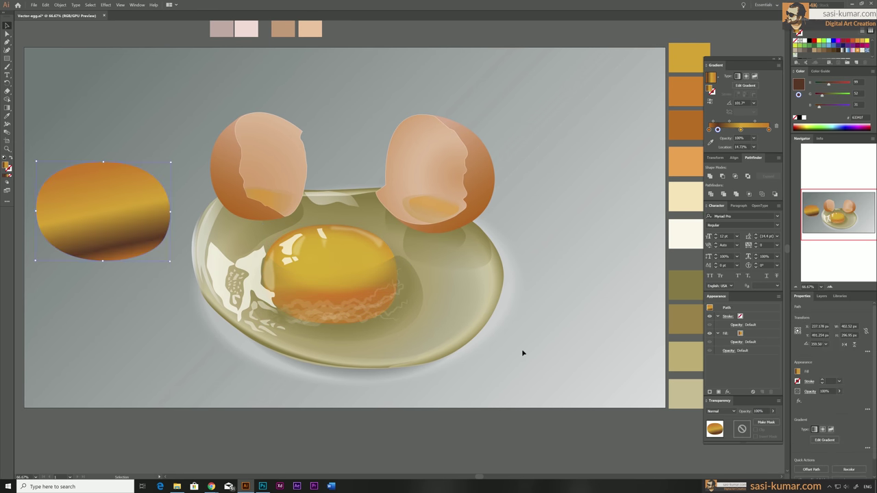
key("p")
left_click(353, 229)
left_click(396, 296)
left_click_drag(328, 323, 305, 322)
key("v")
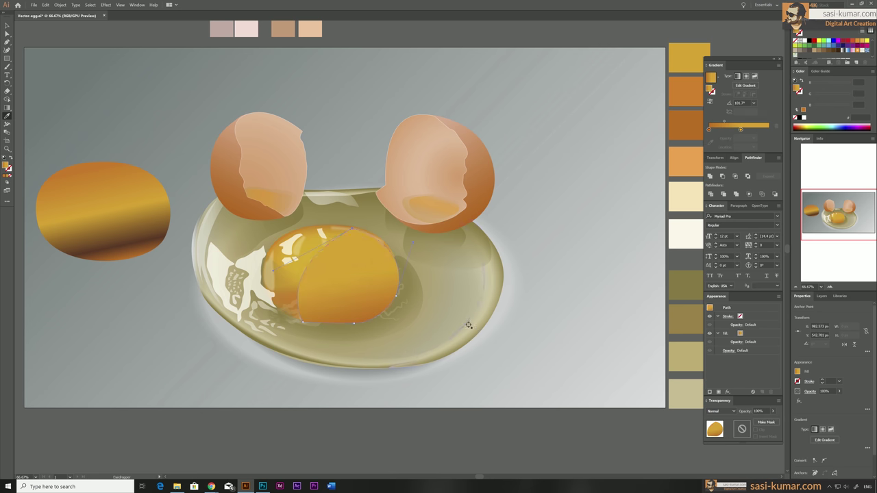
Draw a faint white crescent highlight on the egg white beneath the yolk.
left_click(418, 342)
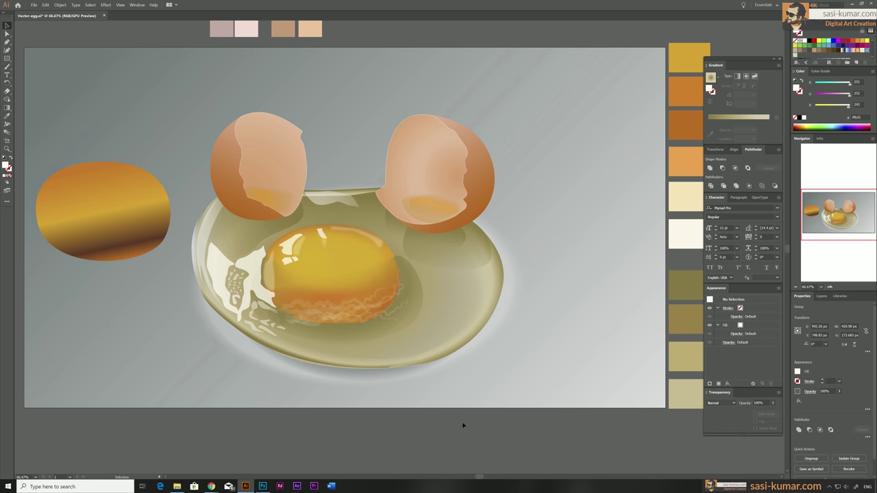
left_click(533, 400)
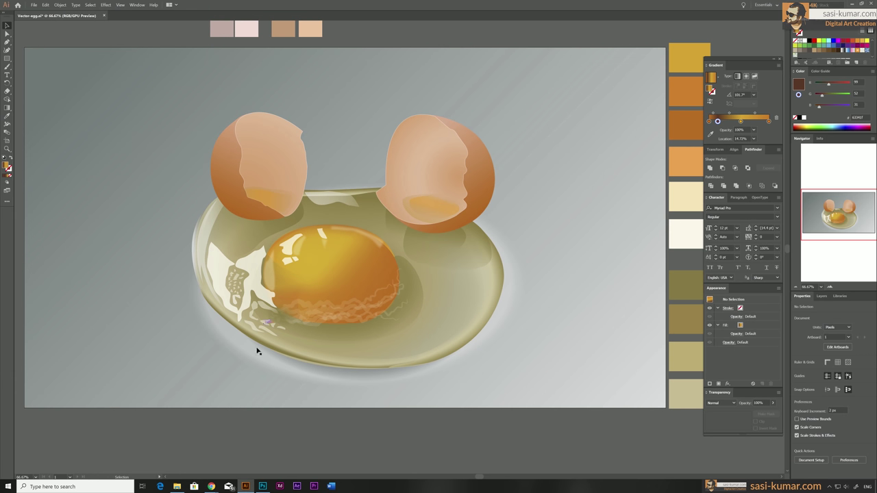
key("ctrl+equal")
key("p")
left_click_drag(216, 334, 228, 344)
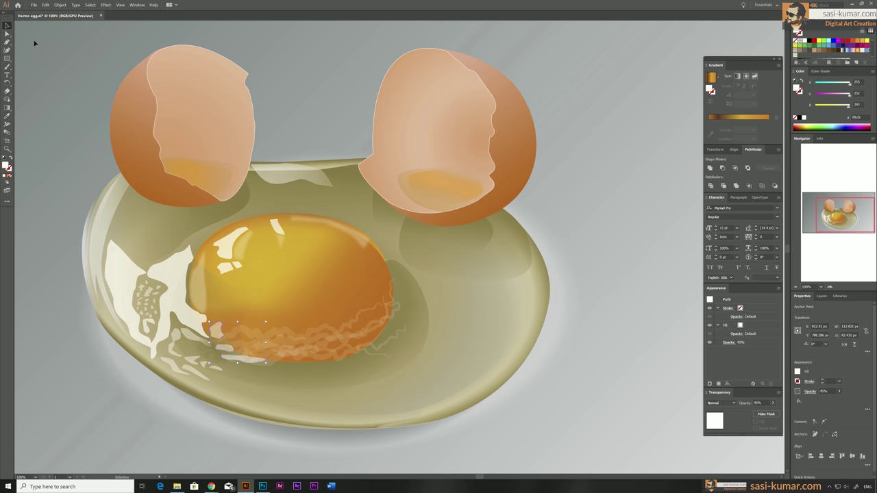
left_click_drag(209, 381, 231, 372)
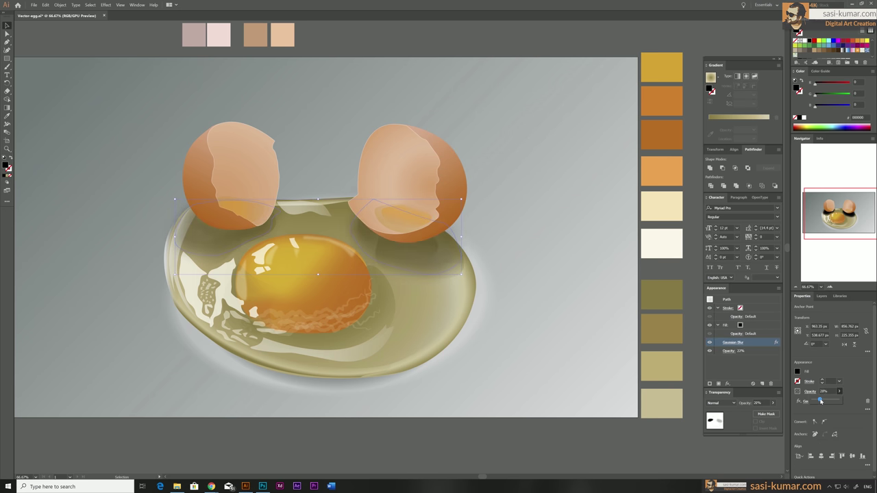
Move the yolk frill group up and left into place, inspect it, then deselect.
key("p")
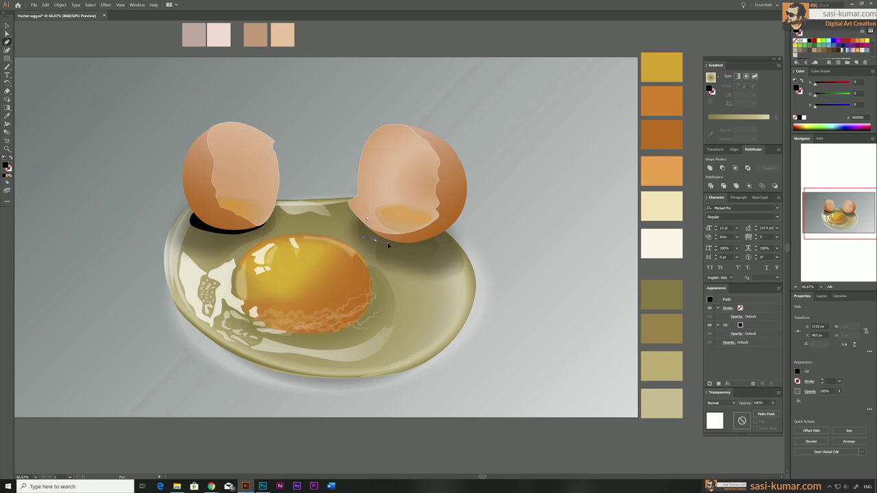
left_click(89, 4)
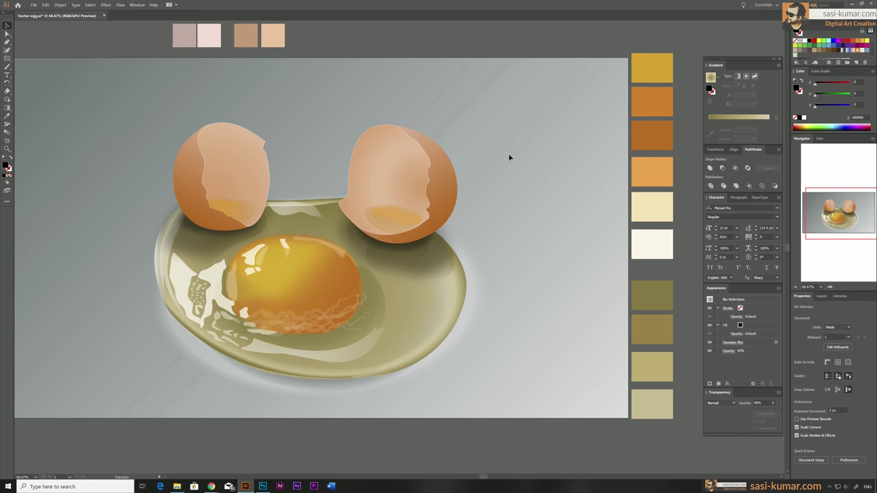
key("ctrl+minus")
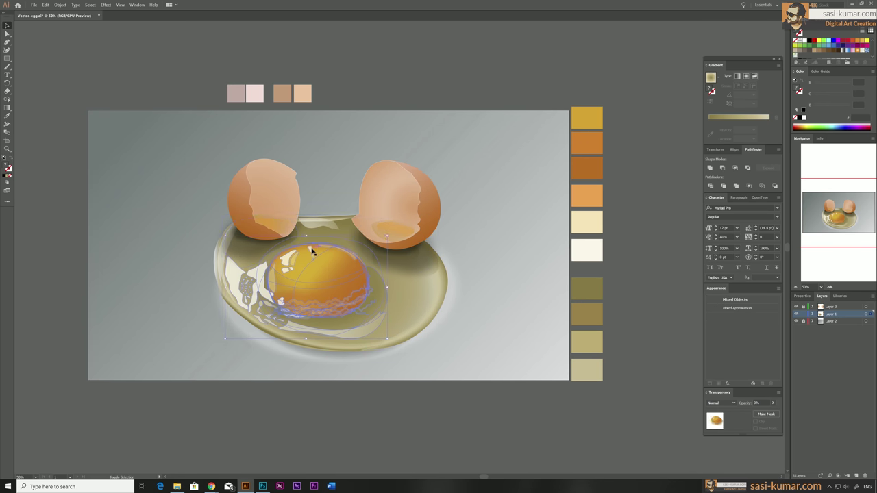
left_click_drag(311, 253, 279, 280)
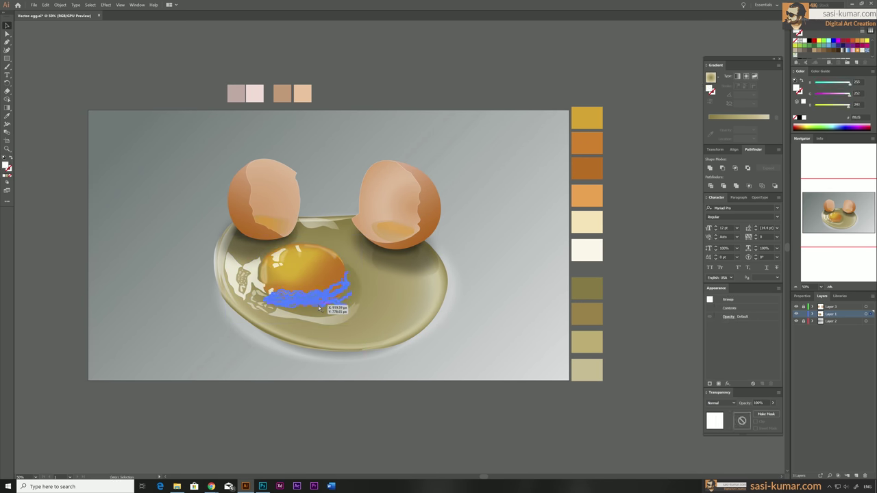
key("ctrl+plus")
key("ctrl+plus")
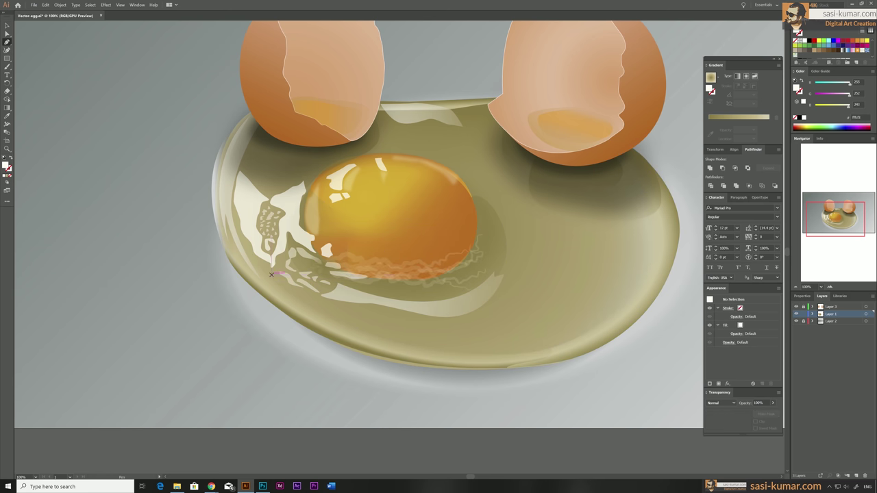
key("ctrl+minus")
key("v")
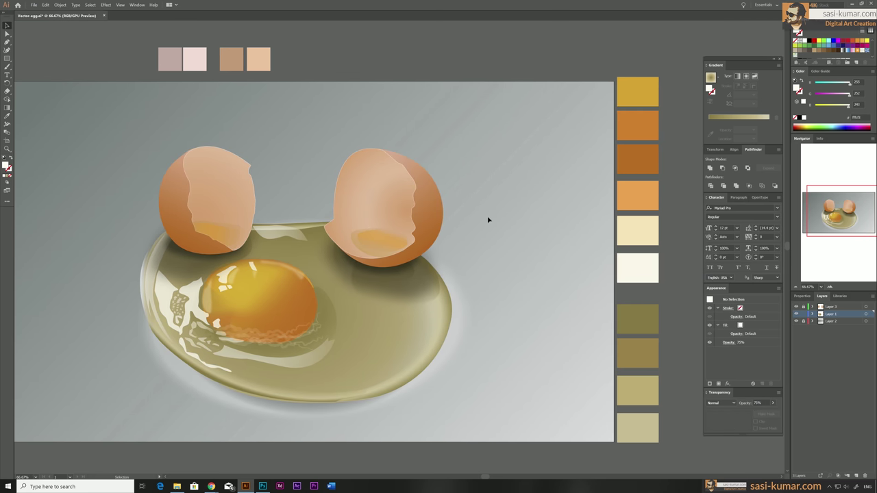
key("ctrl+shift+a")
Pen-draw thin white 0.52 pt crack lines on the shell surfaces near the jagged edges.
left_click(407, 225)
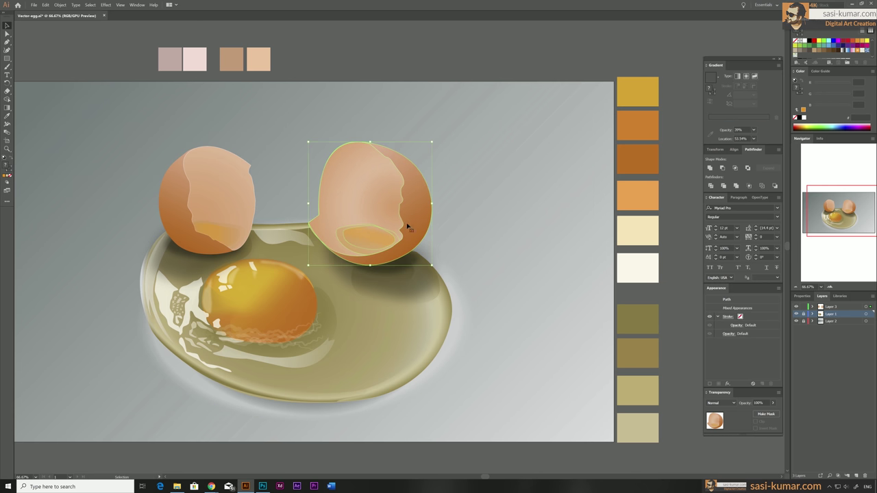
left_click(250, 164)
left_click(372, 219)
key("ctrl+plus")
key("ctrl+plus")
key("ctrl+plus")
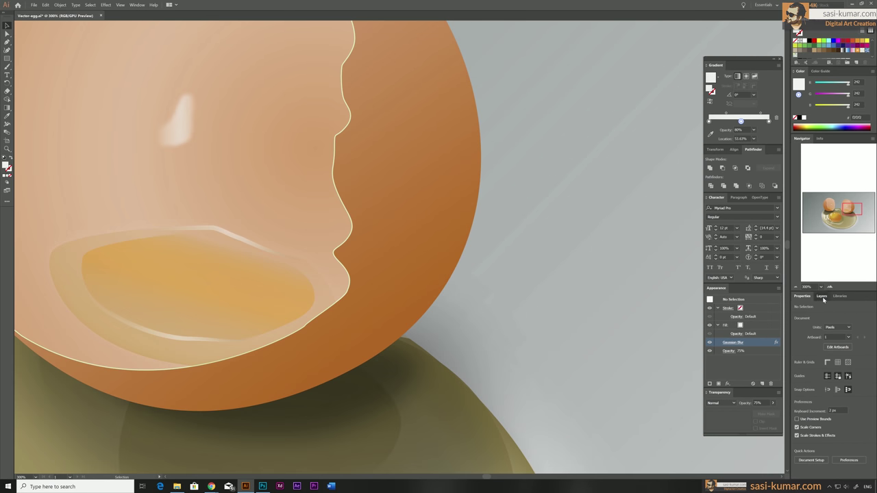
left_click_drag(326, 94, 392, 176)
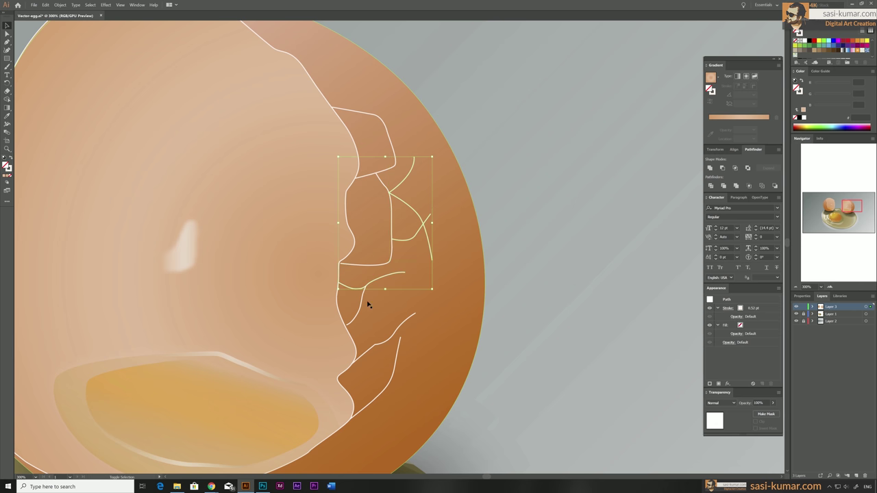
left_click(591, 272)
left_click(443, 245)
left_click(358, 309)
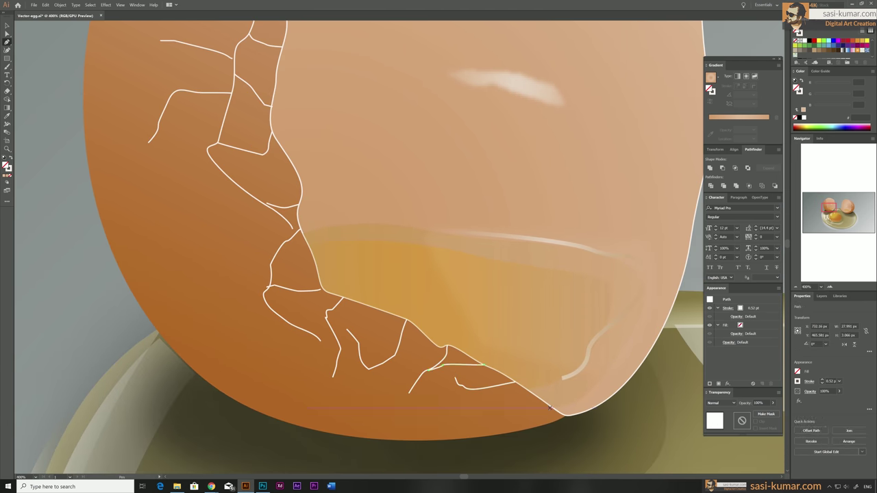
key("ctrl+1")
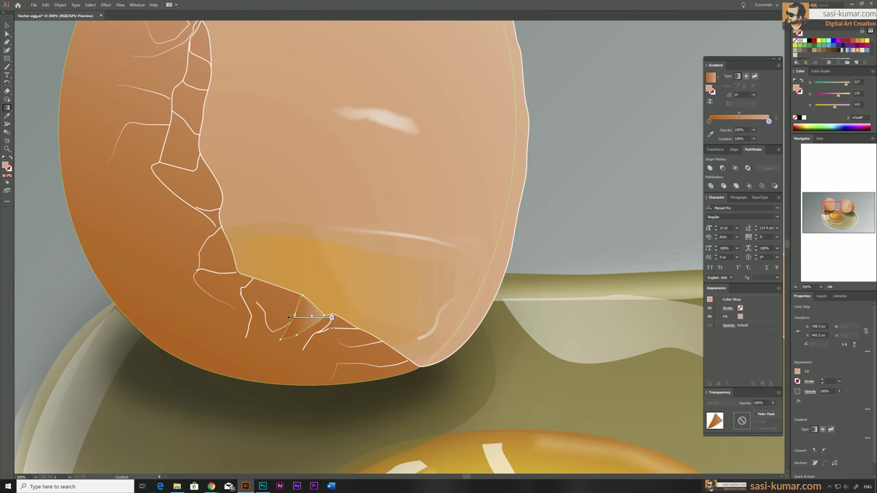
key("ctrl+1")
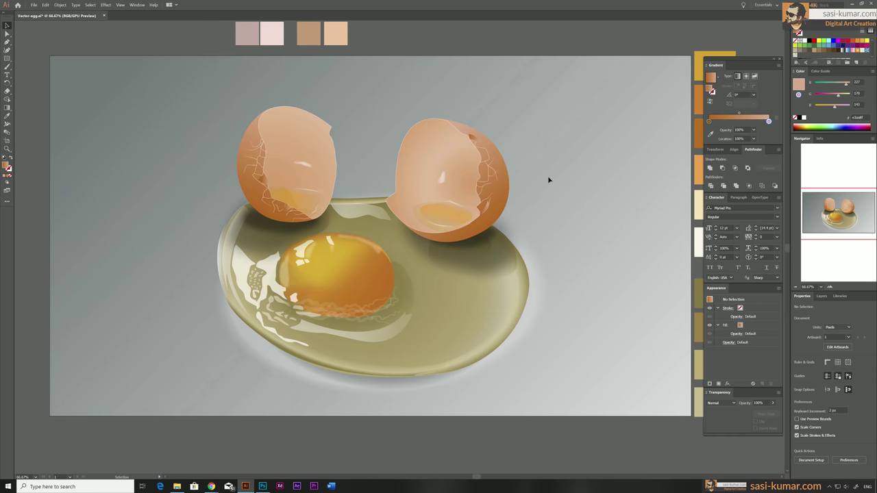
Place the pale inner film inside the right eggshell and adjust its anchors.
left_click(394, 182)
key("ctrl+plus")
key("ctrl+plus")
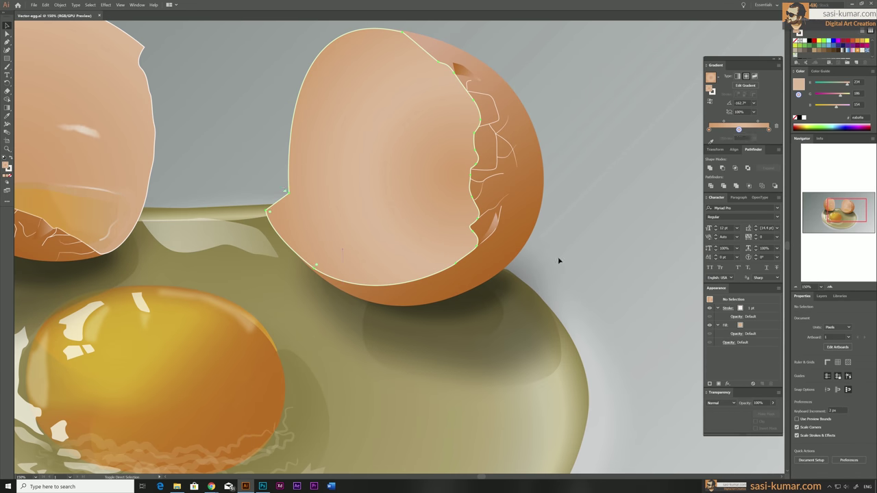
left_click_drag(362, 143, 413, 241)
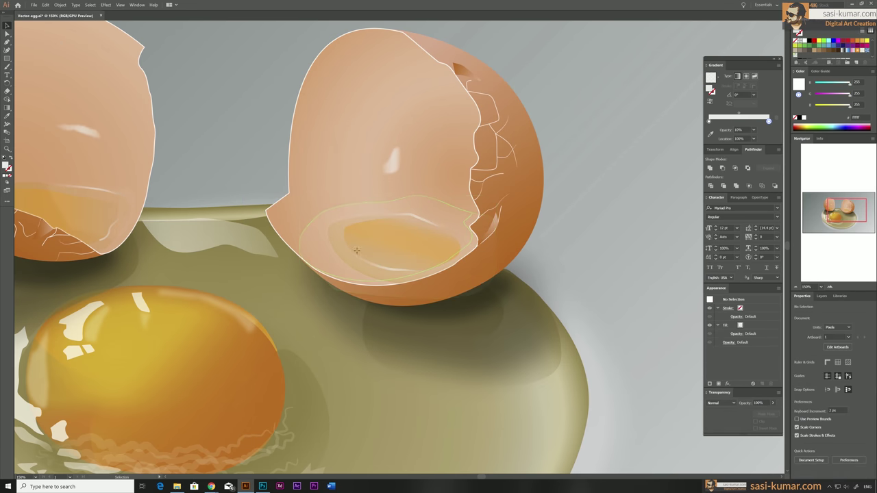
key("a")
left_click(335, 246)
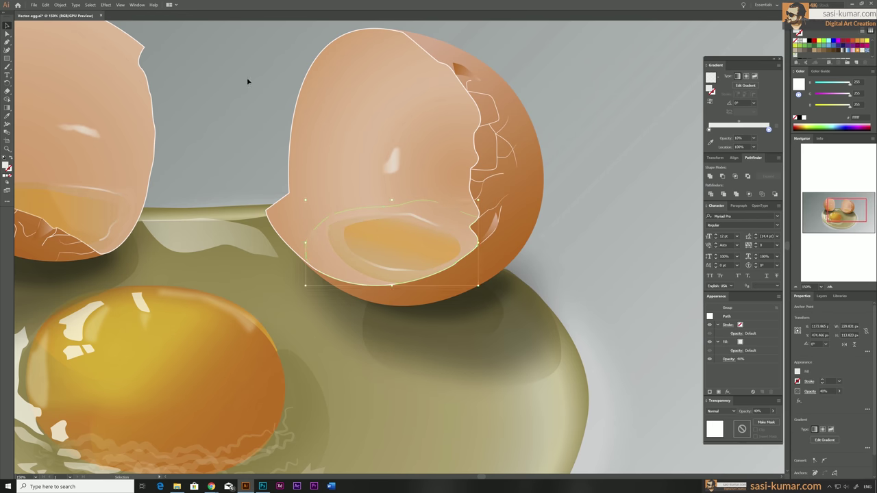
key("ctrl+minus")
key("ctrl+minus")
left_click(445, 262)
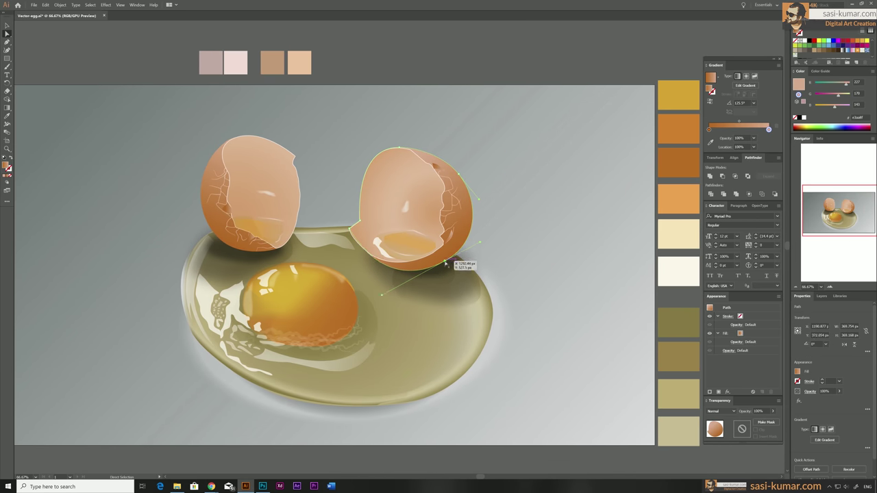
key("ctrl+1")
Angle the right egg's contact-shadow gradient so it fades upward.
left_click(129, 238)
left_click(452, 281)
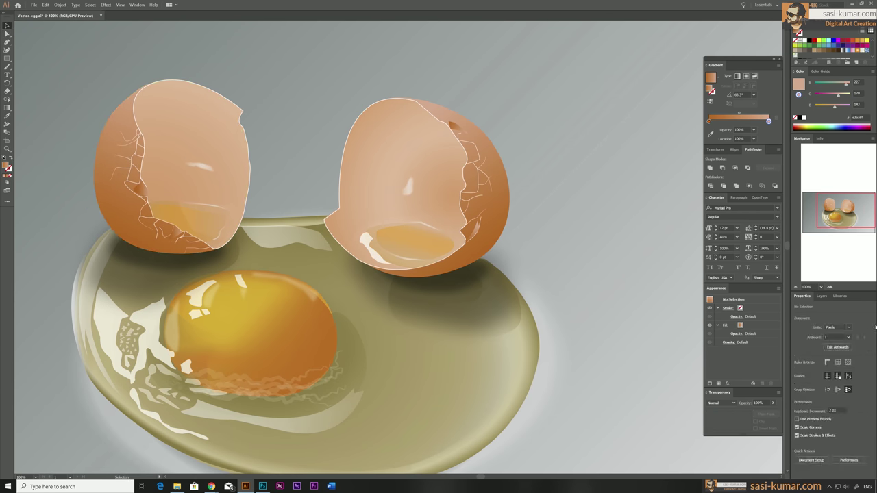
key("g")
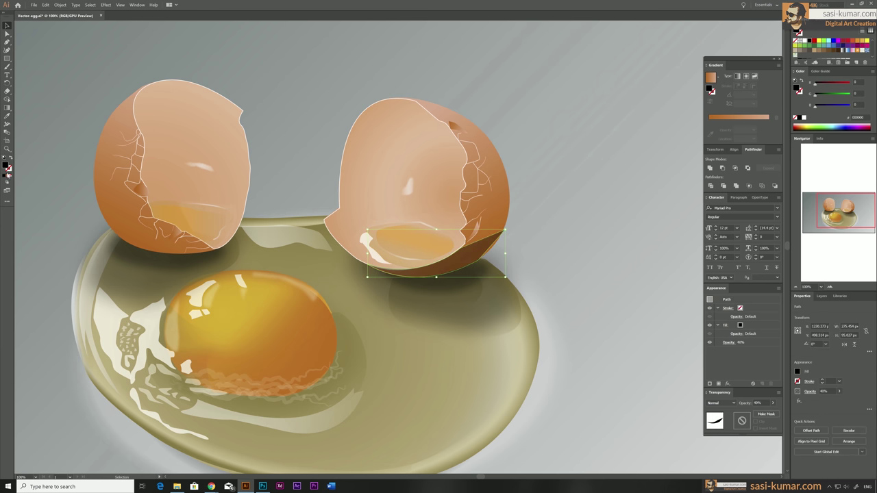
left_click_drag(461, 268, 456, 244)
key("ctrl+plus")
key("ctrl+plus")
key("ctrl+plus")
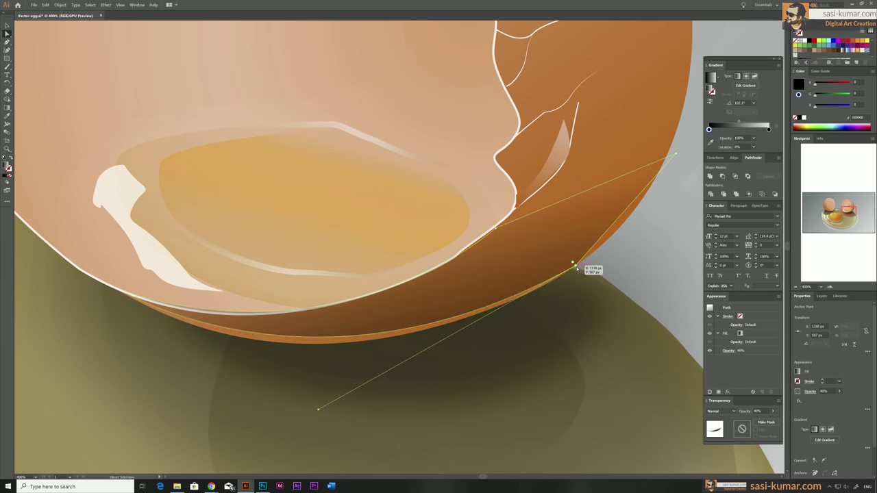
key("plus")
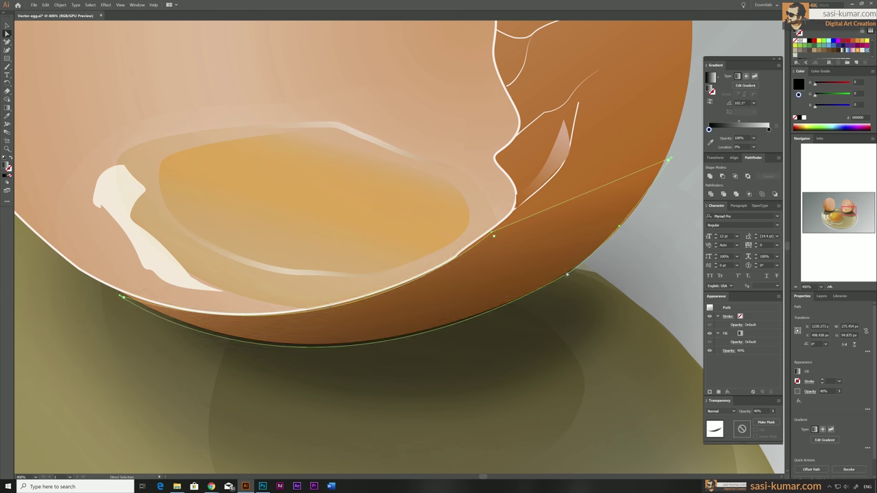
key("ctrl+shift+a")
key("ctrl+minus")
key("ctrl+minus")
key("ctrl+minus")
Pen-draw a dark gradient contact shadow along the left eggshell's base and refine its edges.
key("p")
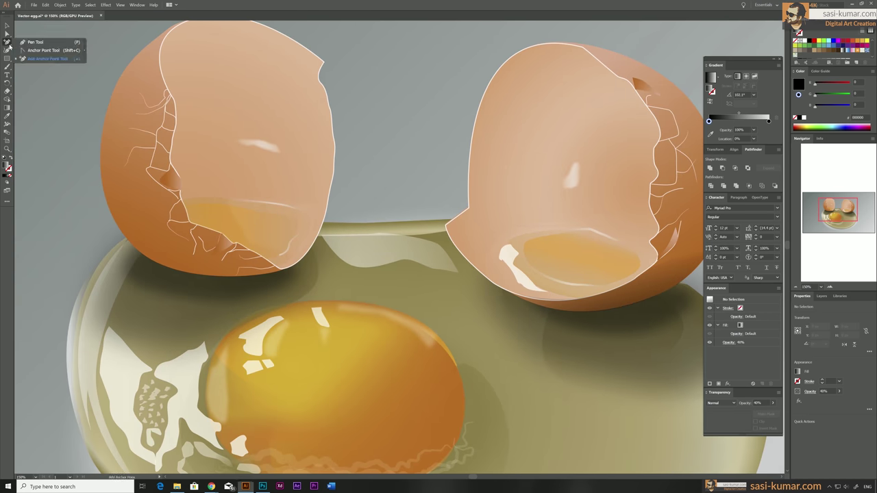
left_click(118, 226)
left_click_drag(262, 267, 264, 268)
key("period")
key("ctrl+plus")
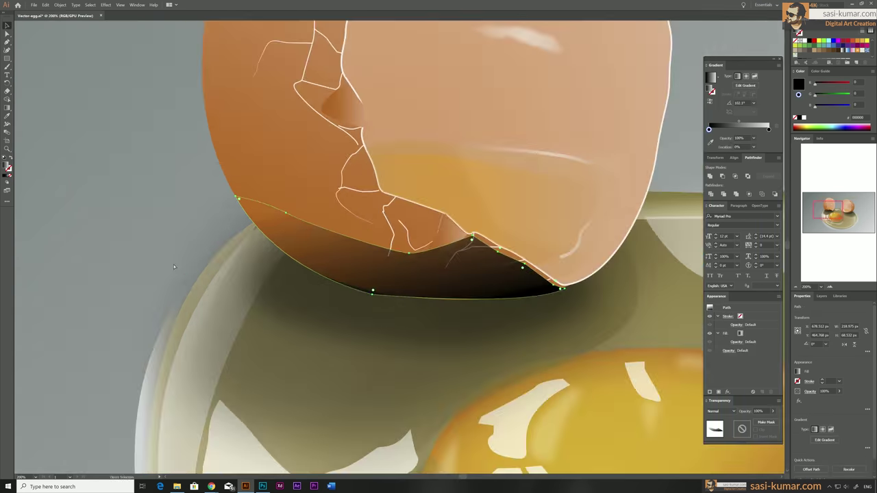
key("ctrl+plus")
key("ctrl+plus")
left_click_drag(535, 300, 641, 252)
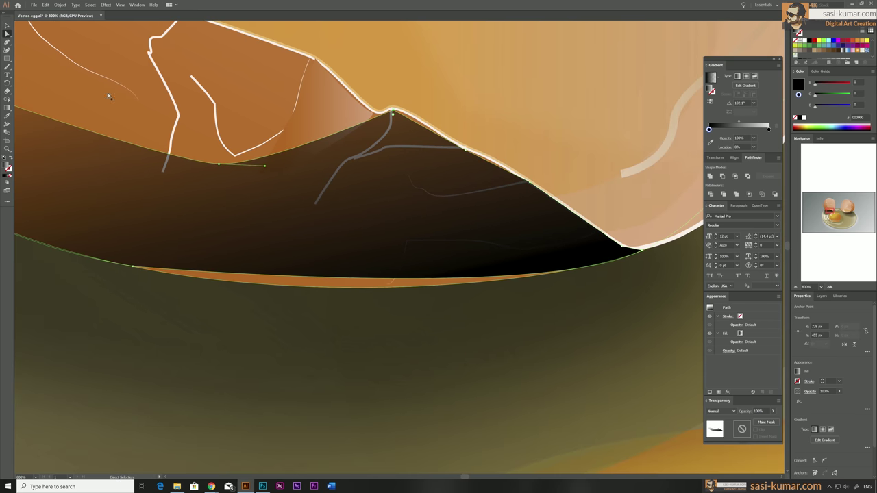
left_click_drag(358, 287, 358, 289)
key("ctrl+minus")
key("ctrl+minus")
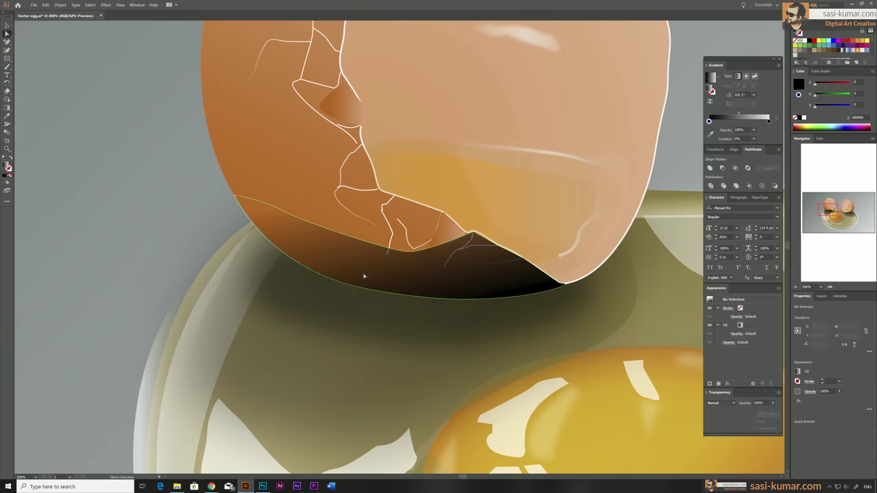
key("ctrl+shift+a")
key("ctrl+0")
left_click(822, 296)
Make the egg-white gradient's centre stop red and stretch the gradient further right.
left_click(452, 320)
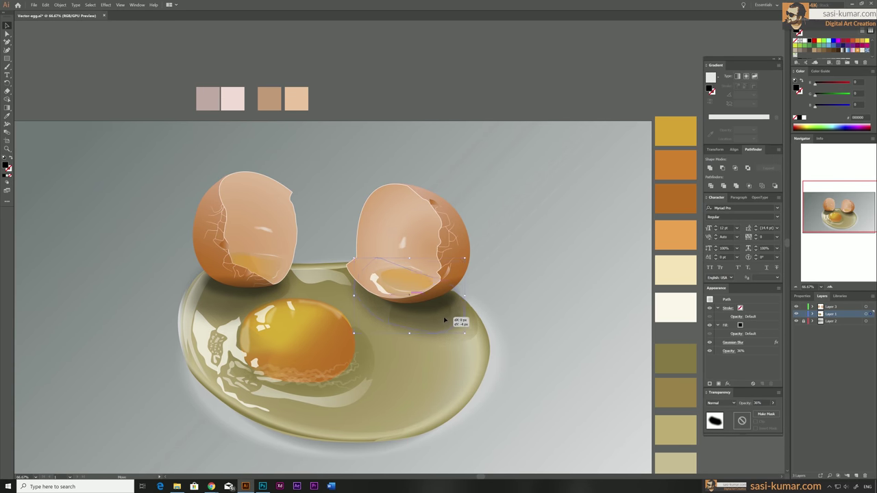
key("ctrl+shift+a")
key("ctrl+minus")
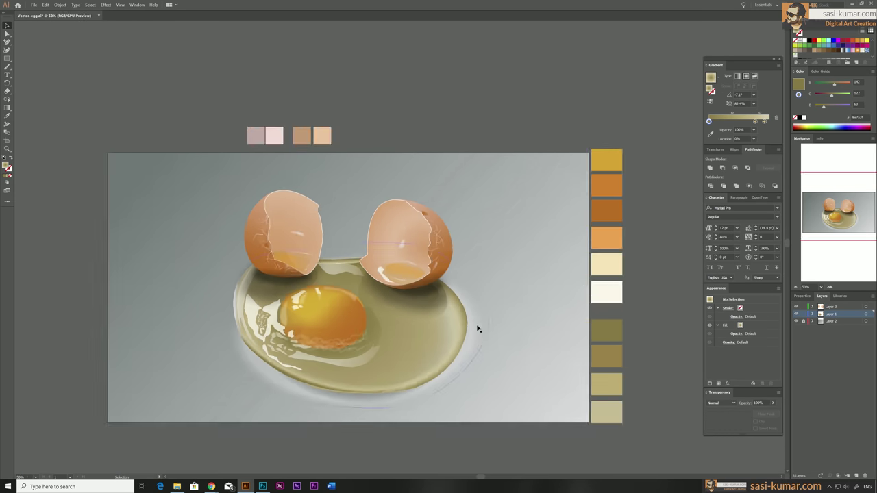
left_click(7, 108)
left_click(333, 236)
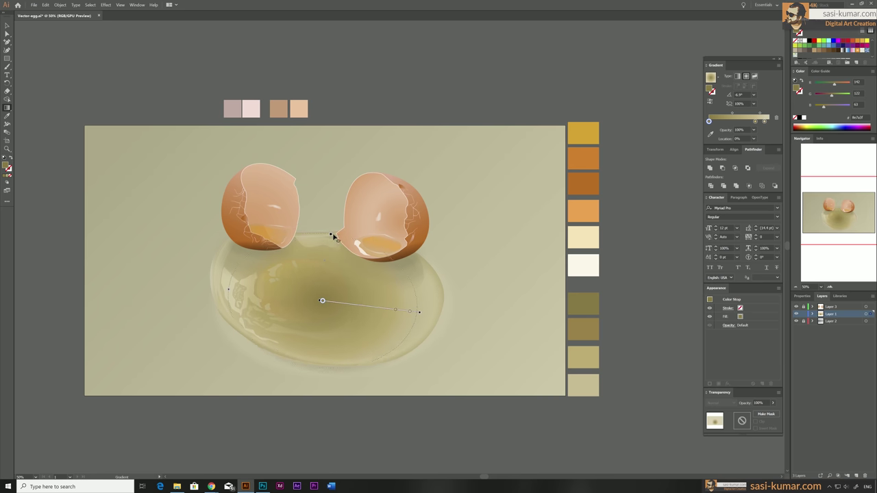
double_click(709, 121)
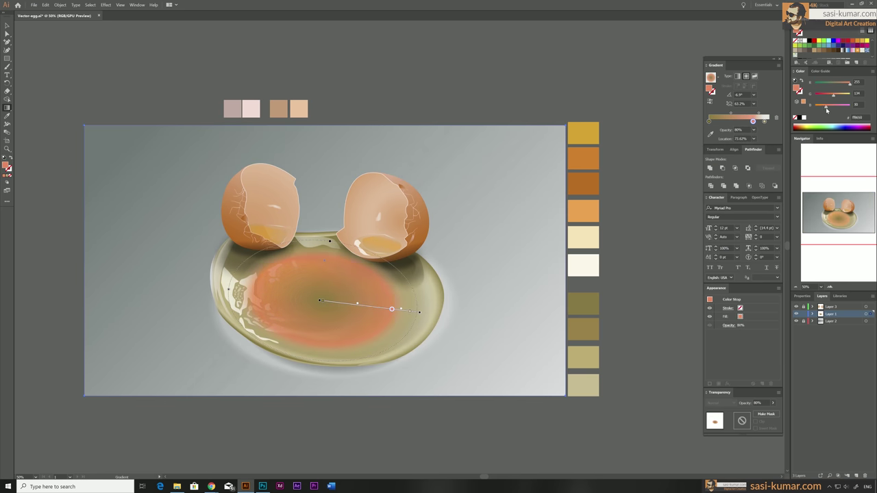
left_click(693, 191)
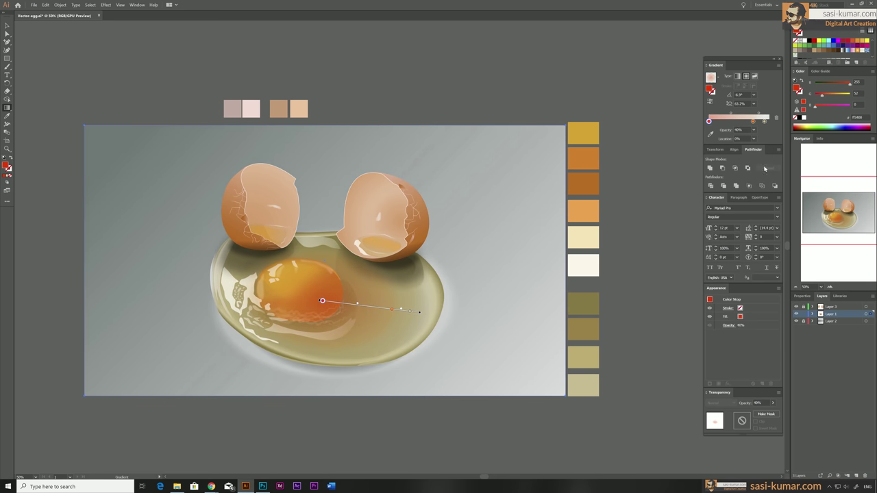
left_click_drag(411, 312, 442, 316)
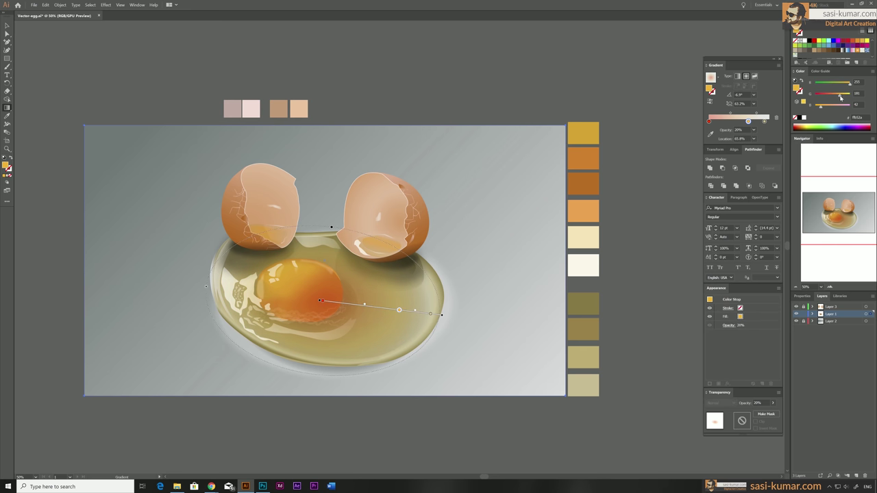
Eyedropper the yolk's gradient onto the right shell's inner shape.
key("ctrl+plus")
key("ctrl+plus")
key("ctrl+plus")
left_click(245, 251, "ctrl")
key("i")
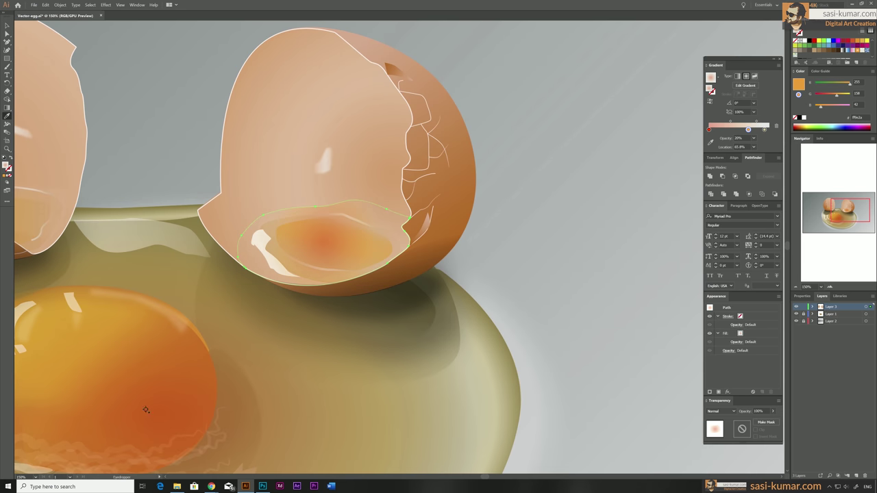
left_click(146, 409)
key("g")
key("ctrl+minus")
key("ctrl+minus")
Pick the Pen tool and zoom in on the egg white and yolk.
key("p")
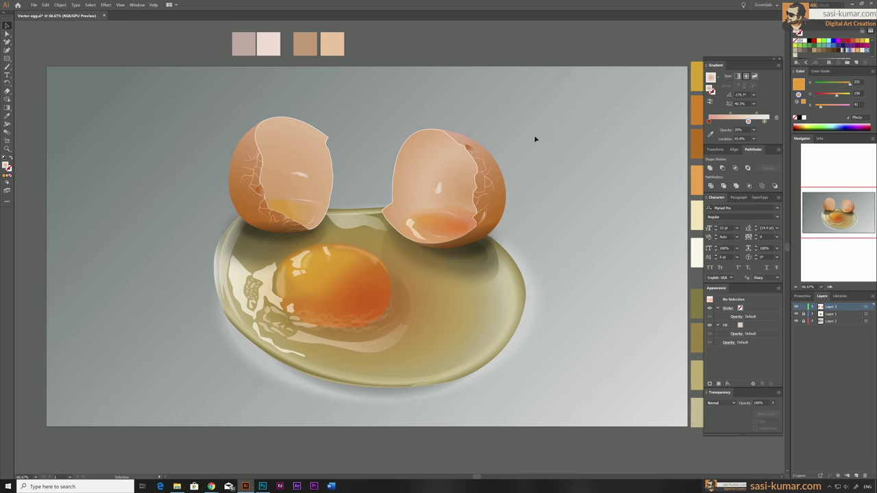
key("ctrl+plus")
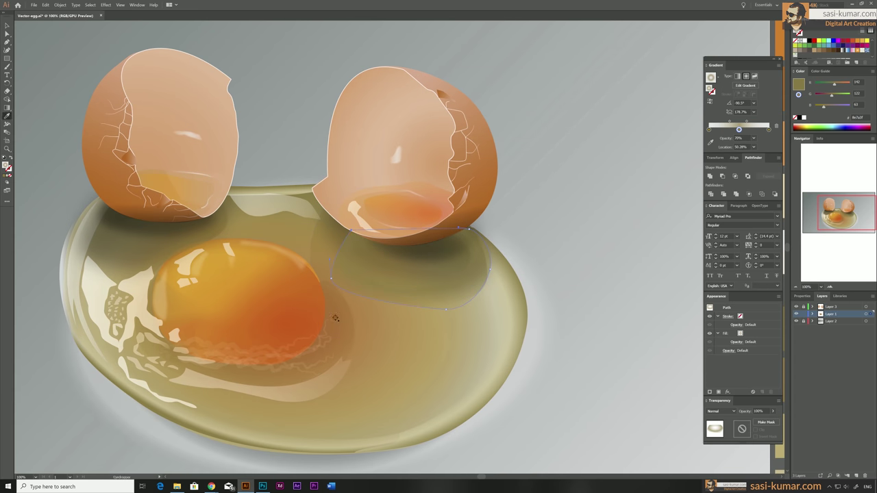
key("ctrl+minus")
key("g")
key("ctrl+plus")
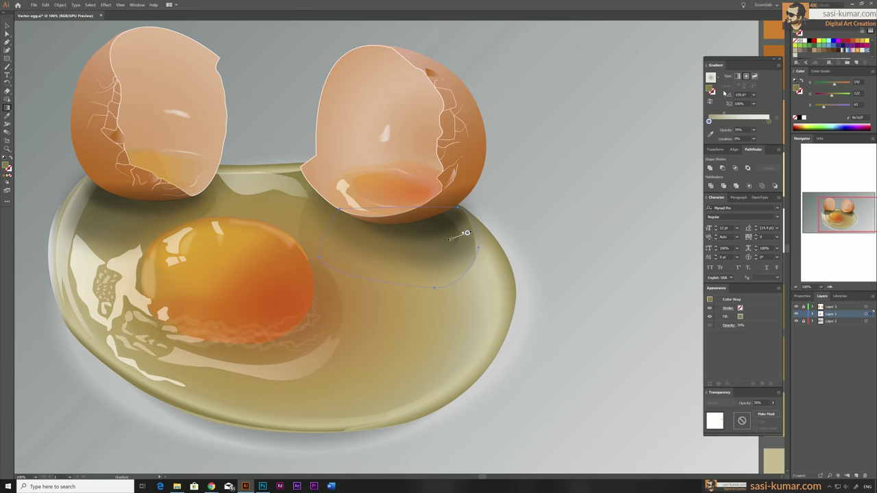
Select the shadow beside the right shell, check the Effect menu, and zoom to the yolk.
key("v")
left_click(105, 5)
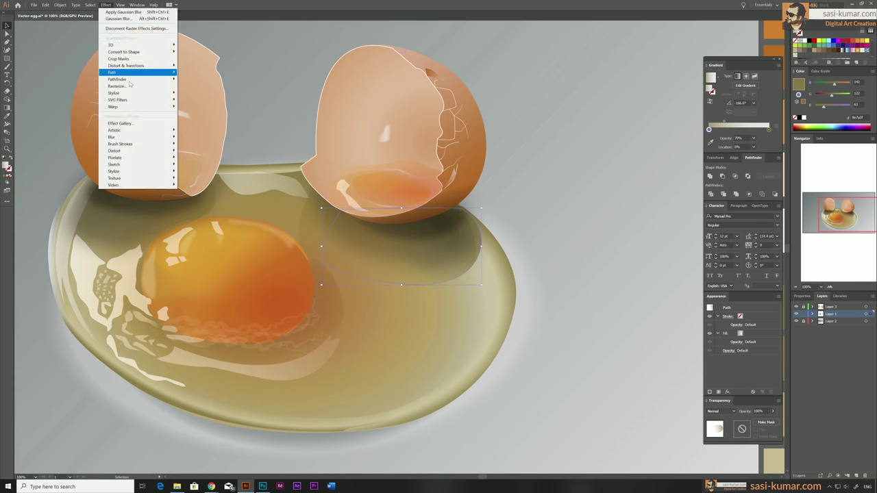
key("Escape")
left_click(462, 249)
left_click(106, 5)
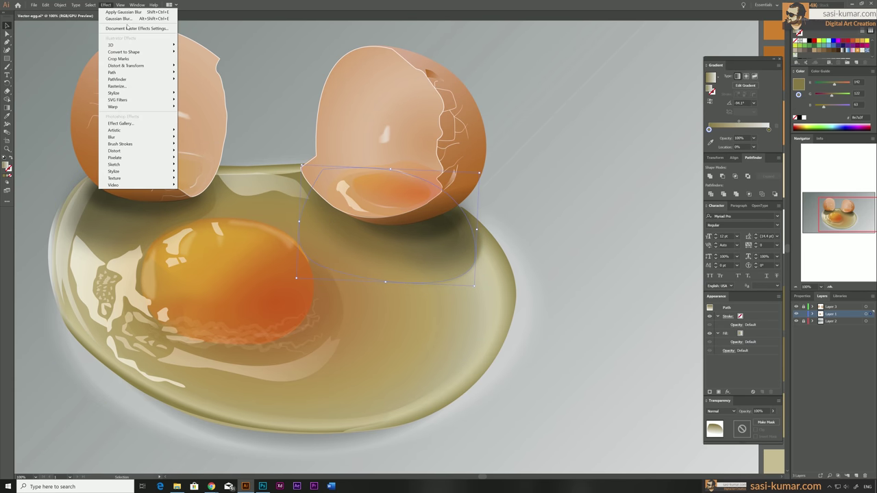
key("Escape")
key("ctrl+plus")
Close the white crescent on the yolk's top and blur it to 3.4 px at 29% opacity.
left_click_drag(152, 143, 163, 145)
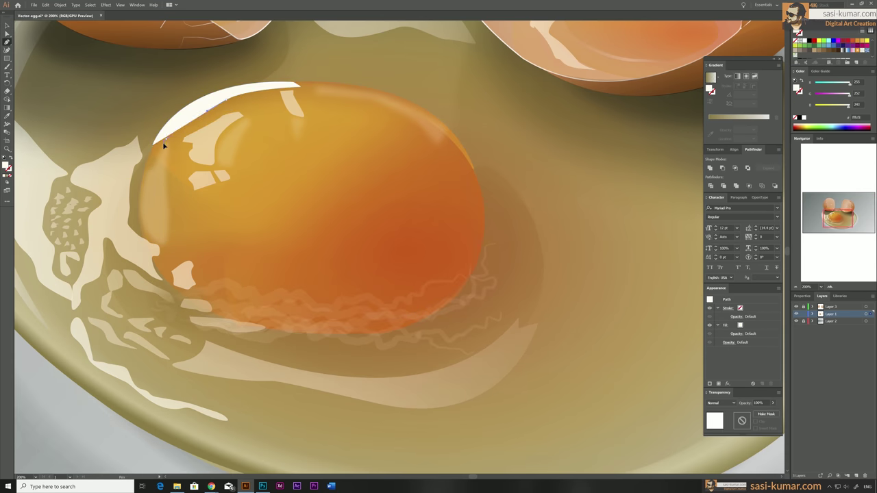
key("shift+ctrl+e")
left_click(732, 342)
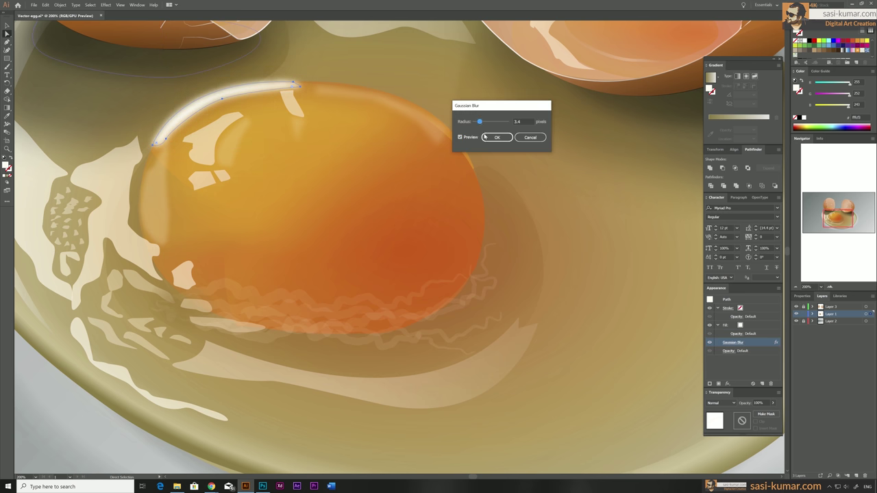
key("Return")
left_click_drag(839, 401, 817, 401)
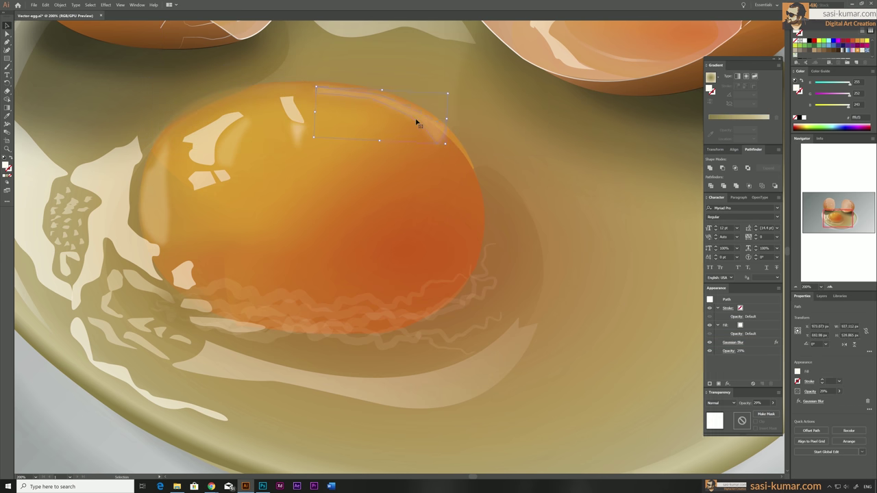
Select the yolk shape and pick its gradient's left colour stop.
left_click(370, 293)
key("ctrl+1")
double_click(323, 237)
left_click(337, 274)
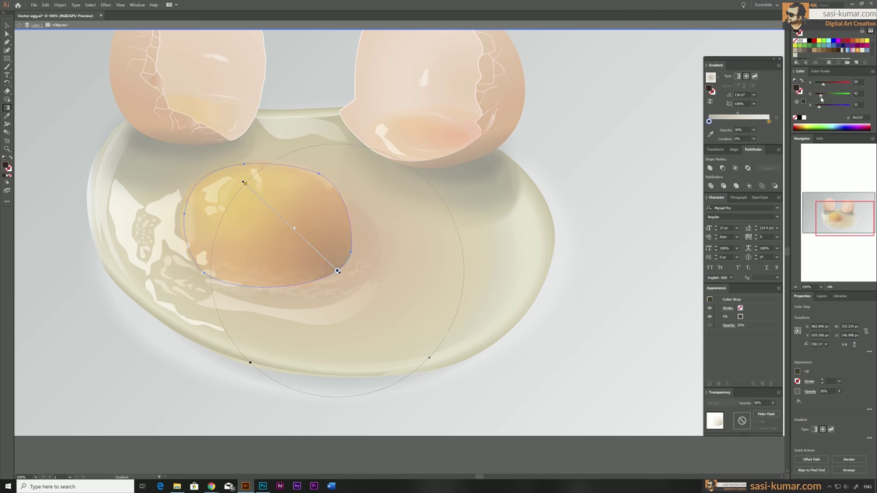
key("a")
key("ctrl+plus")
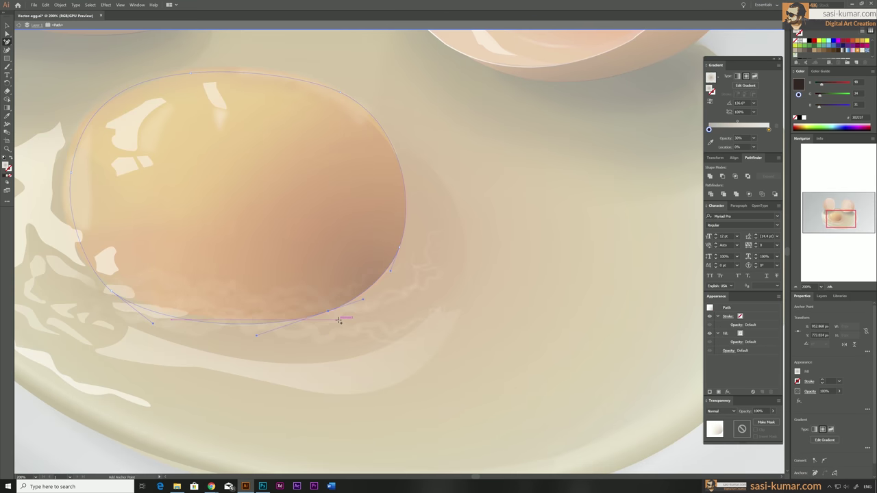
key("g")
key("ctrl+1")
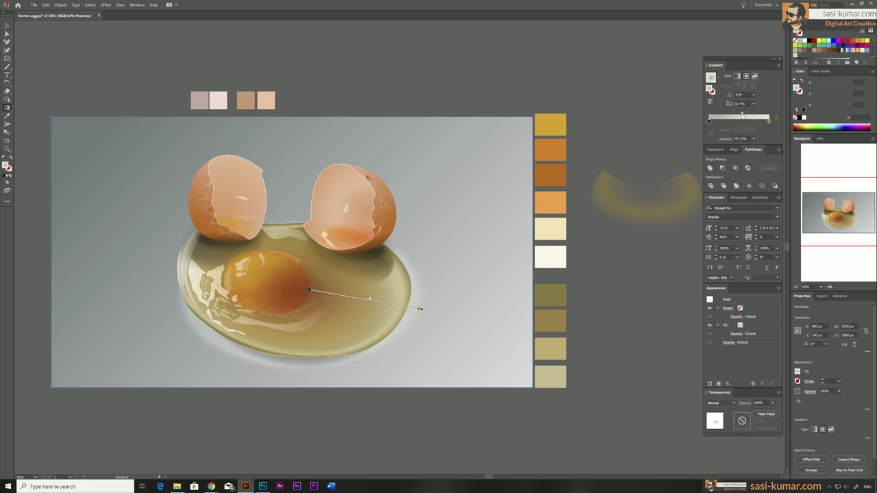
left_click(709, 120)
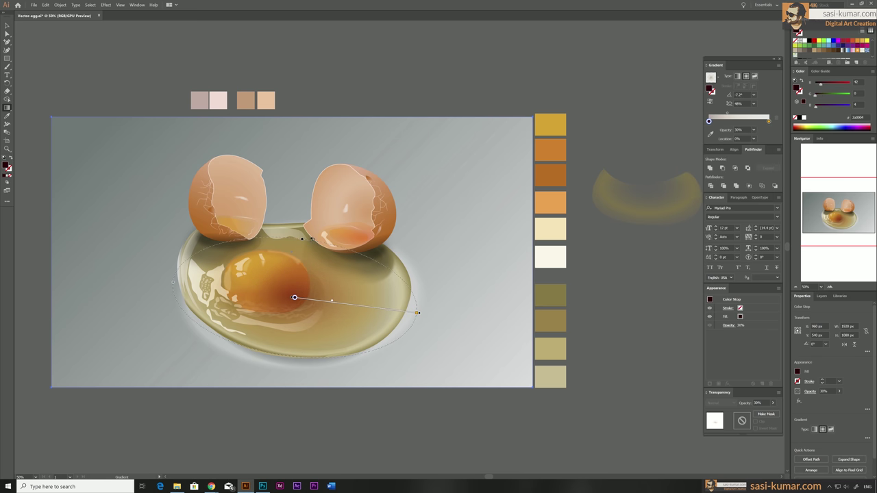
Spread the yolk gradient outward and blur the cream glow around the egg white, widening its right side.
left_click_drag(331, 300, 368, 308)
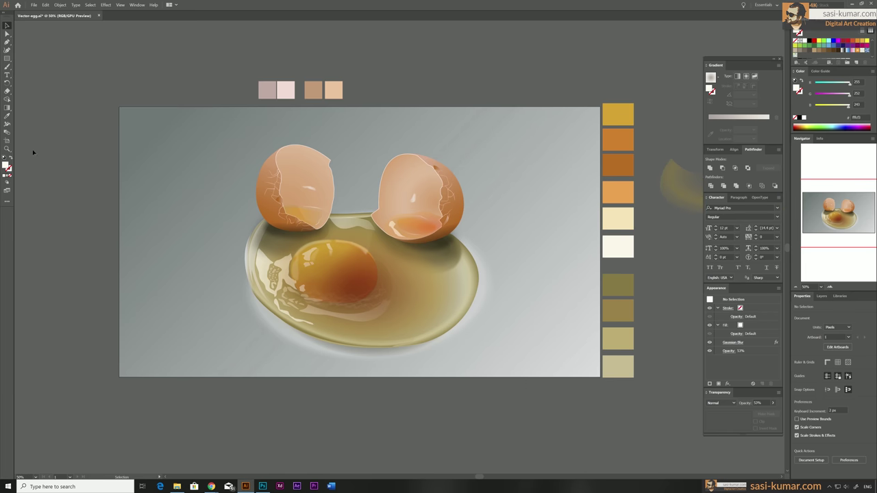
left_click(256, 354)
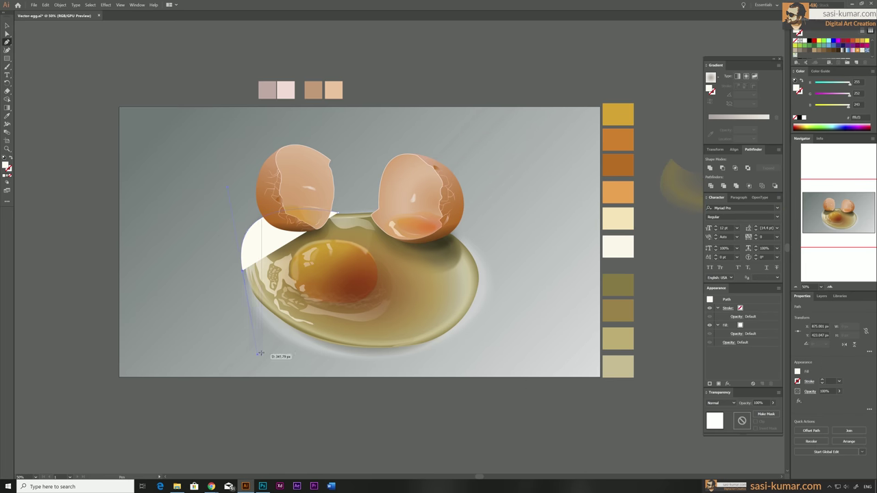
left_click(105, 5)
left_click(205, 135)
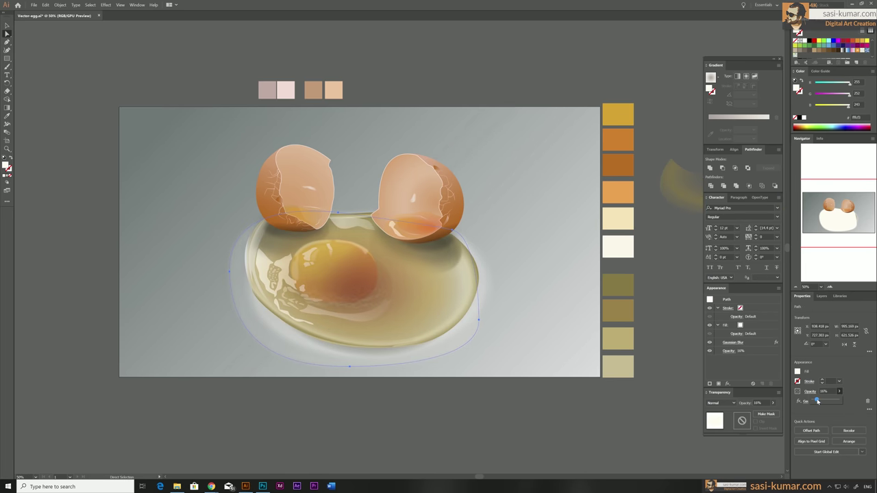
key("a")
left_click_drag(478, 289, 498, 311)
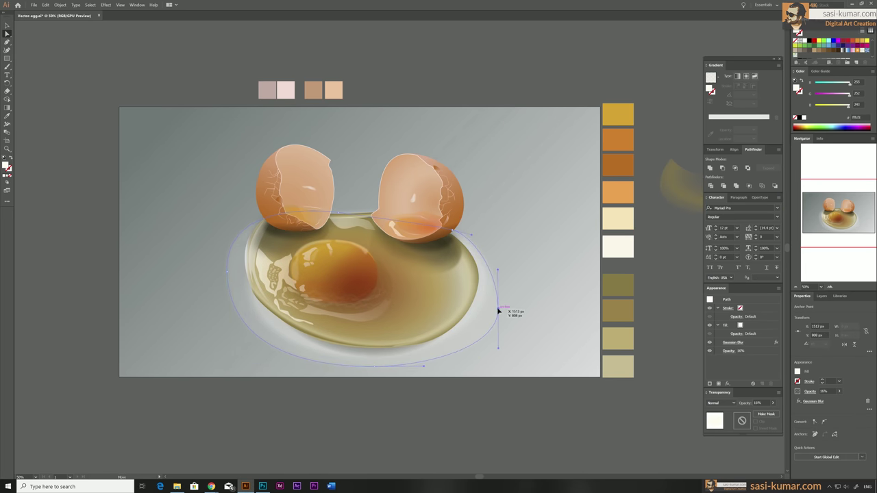
Apply a Gaussian blur to the shading shape over the yolk.
scroll(338, 272, "down", 1)
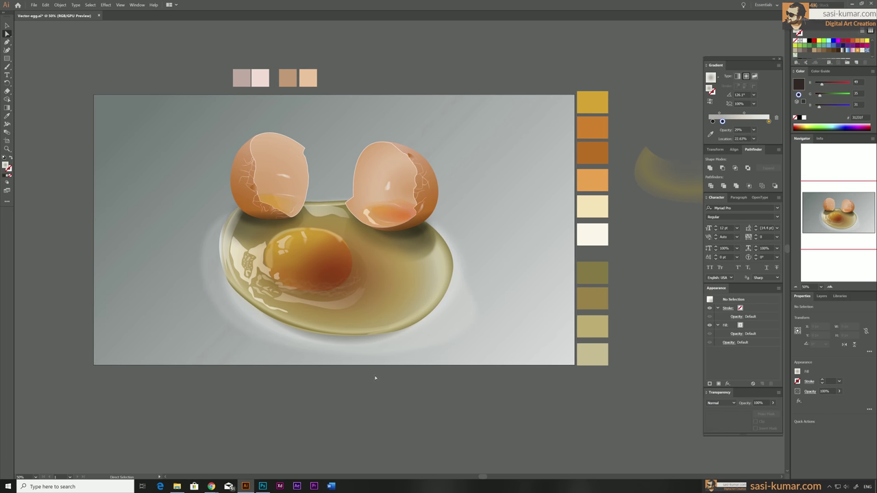
left_click(350, 301)
key("ctrl+alt+shift+e")
key("Return")
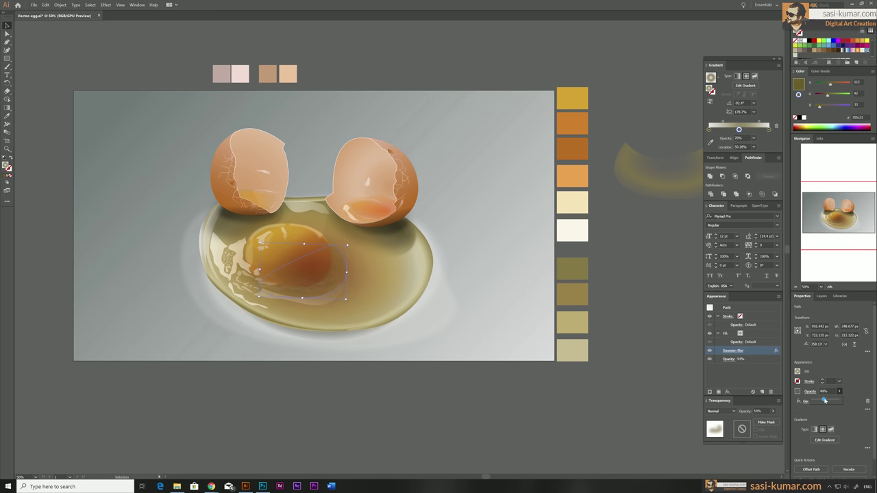
Reapply the distortion effect to the wavy lines under the yolk.
left_click(320, 296)
key("ctrl+1")
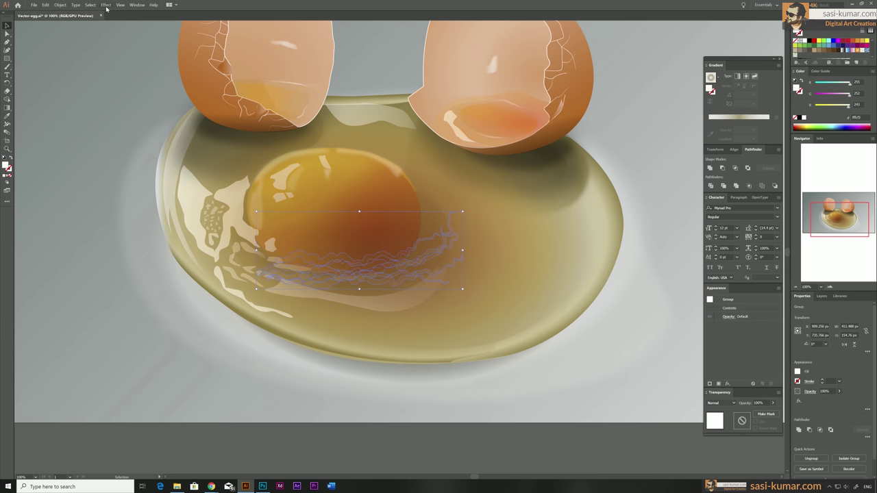
left_click(106, 5)
key("Return")
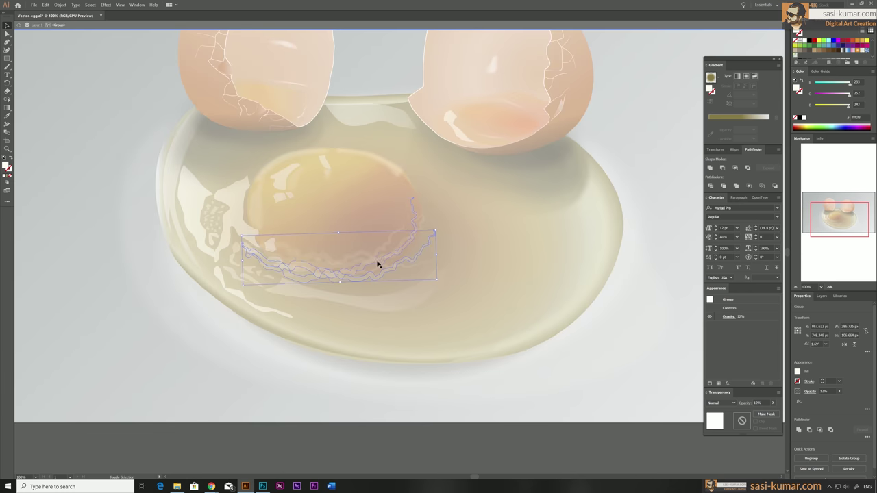
left_click(661, 434)
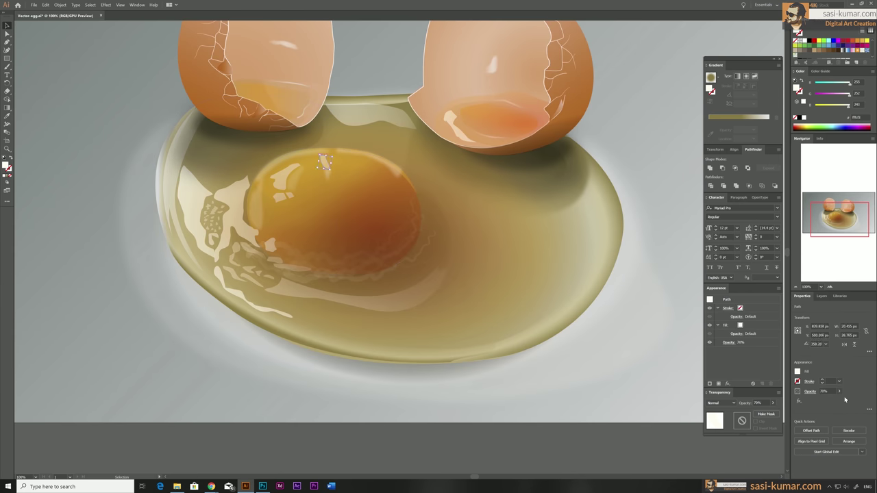
Add a new stop to the egg-white gradient and isolate the egg-white shape.
key("a")
left_click(277, 186)
left_click(325, 163)
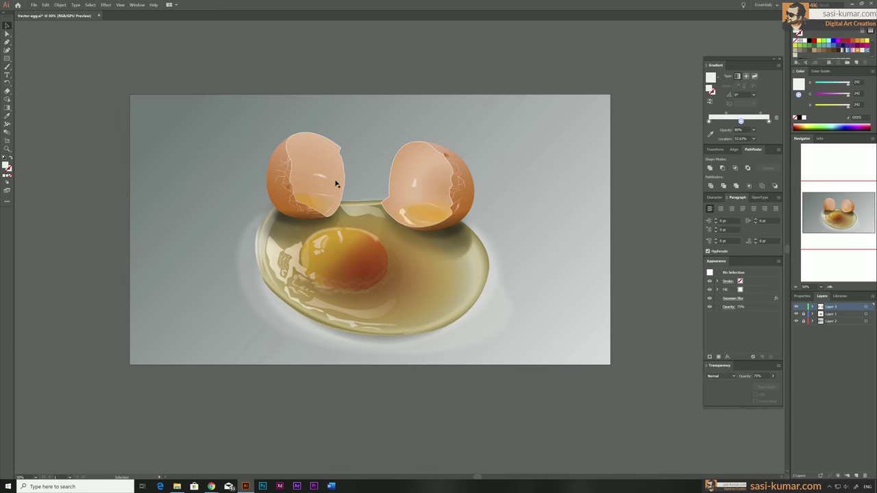
left_click(410, 276)
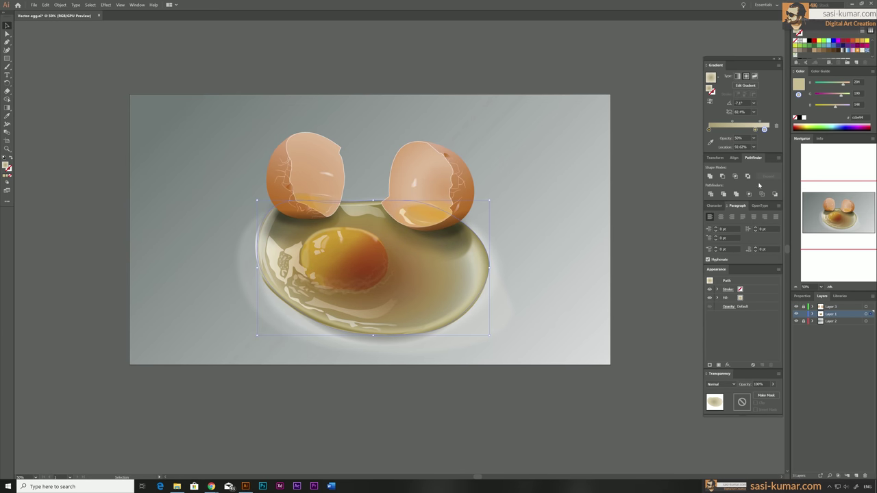
left_click(748, 130)
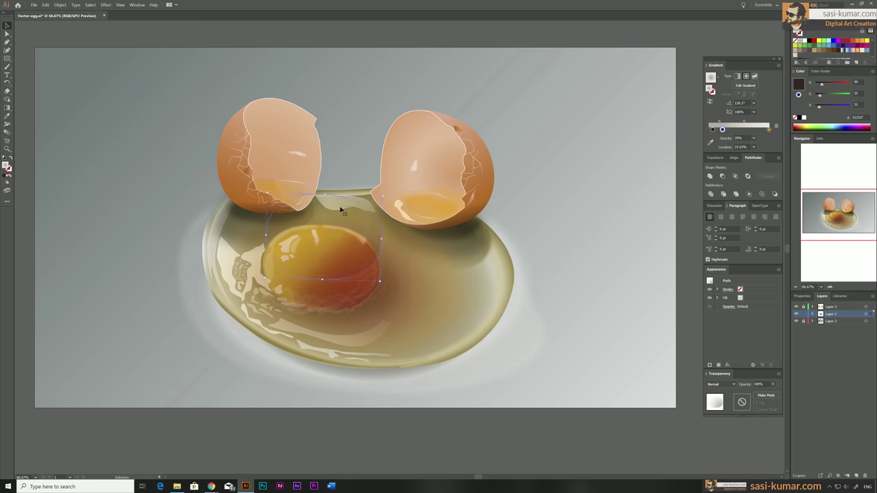
double_click(448, 288)
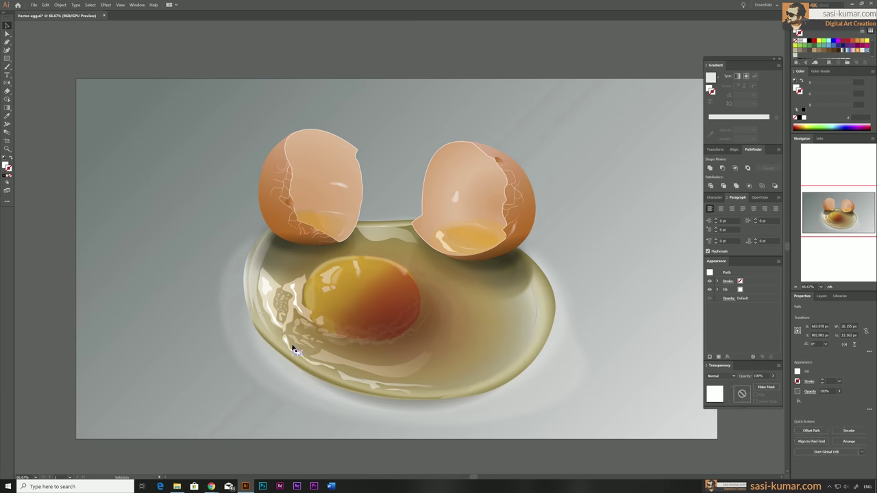
left_click(305, 48)
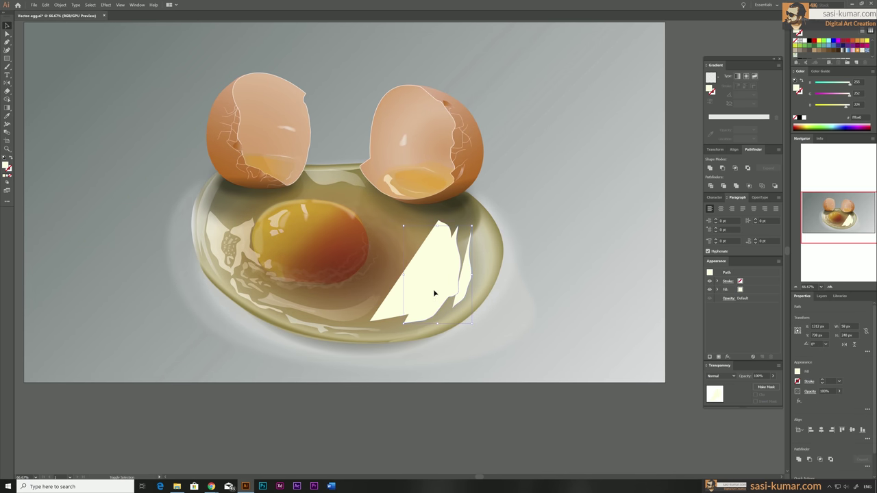
Swap the cream shape's fill to a stroke and apply a Roughen distortion.
key("shift+x")
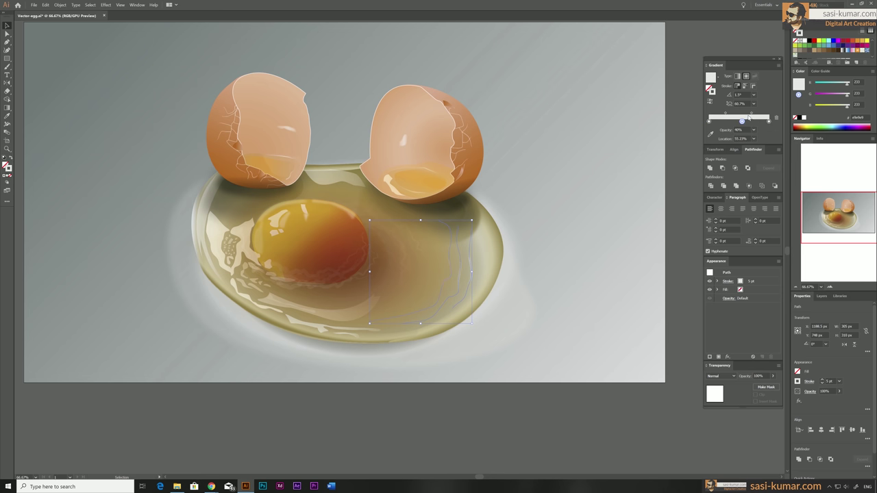
left_click(106, 5)
left_click(124, 18)
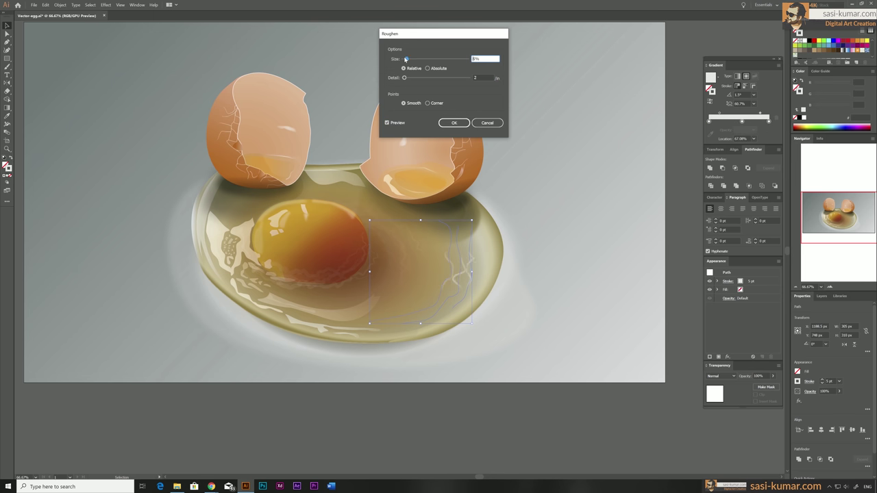
left_click(454, 122)
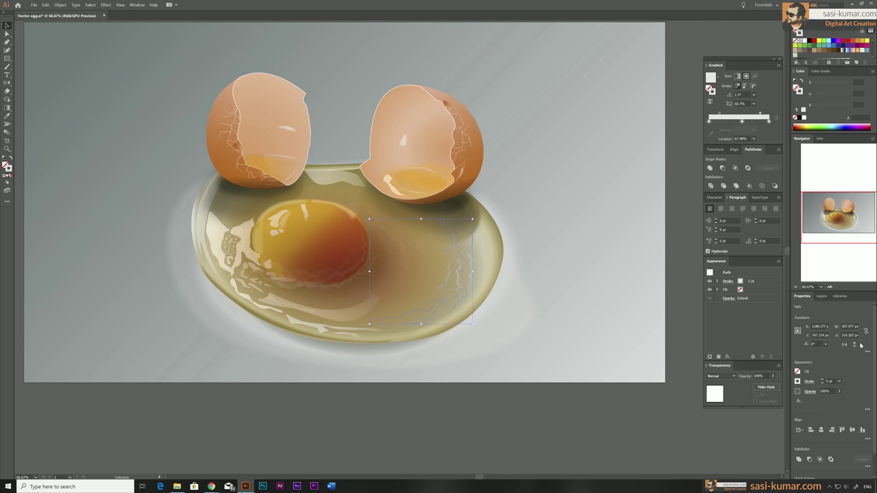
Shift the roughened outline into the egg white and select the 'Thank you for Watching' caption.
left_click_drag(769, 121, 767, 115)
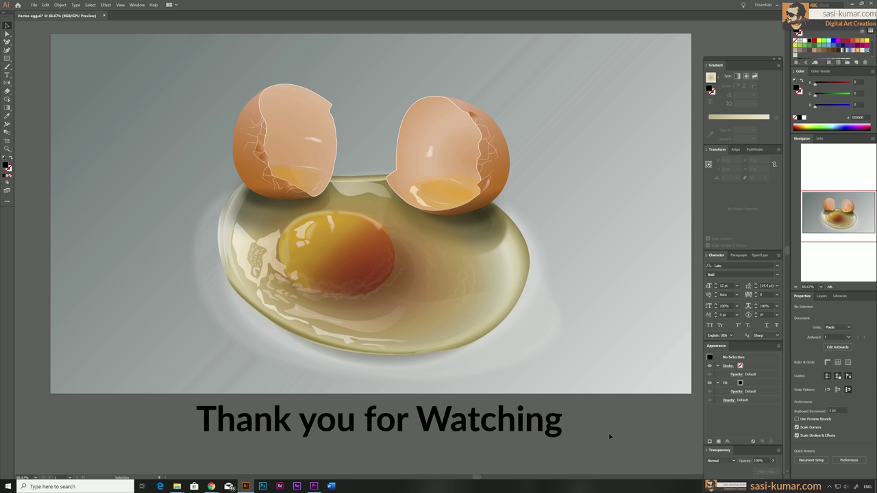
left_click(503, 424)
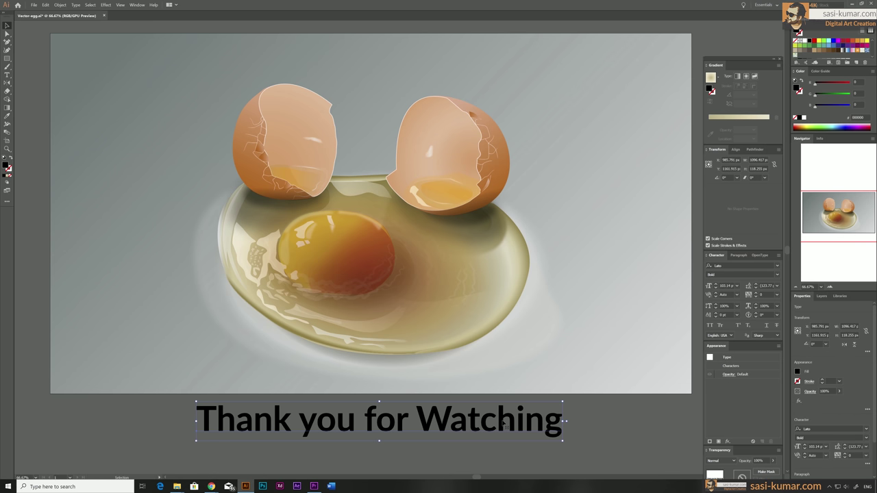